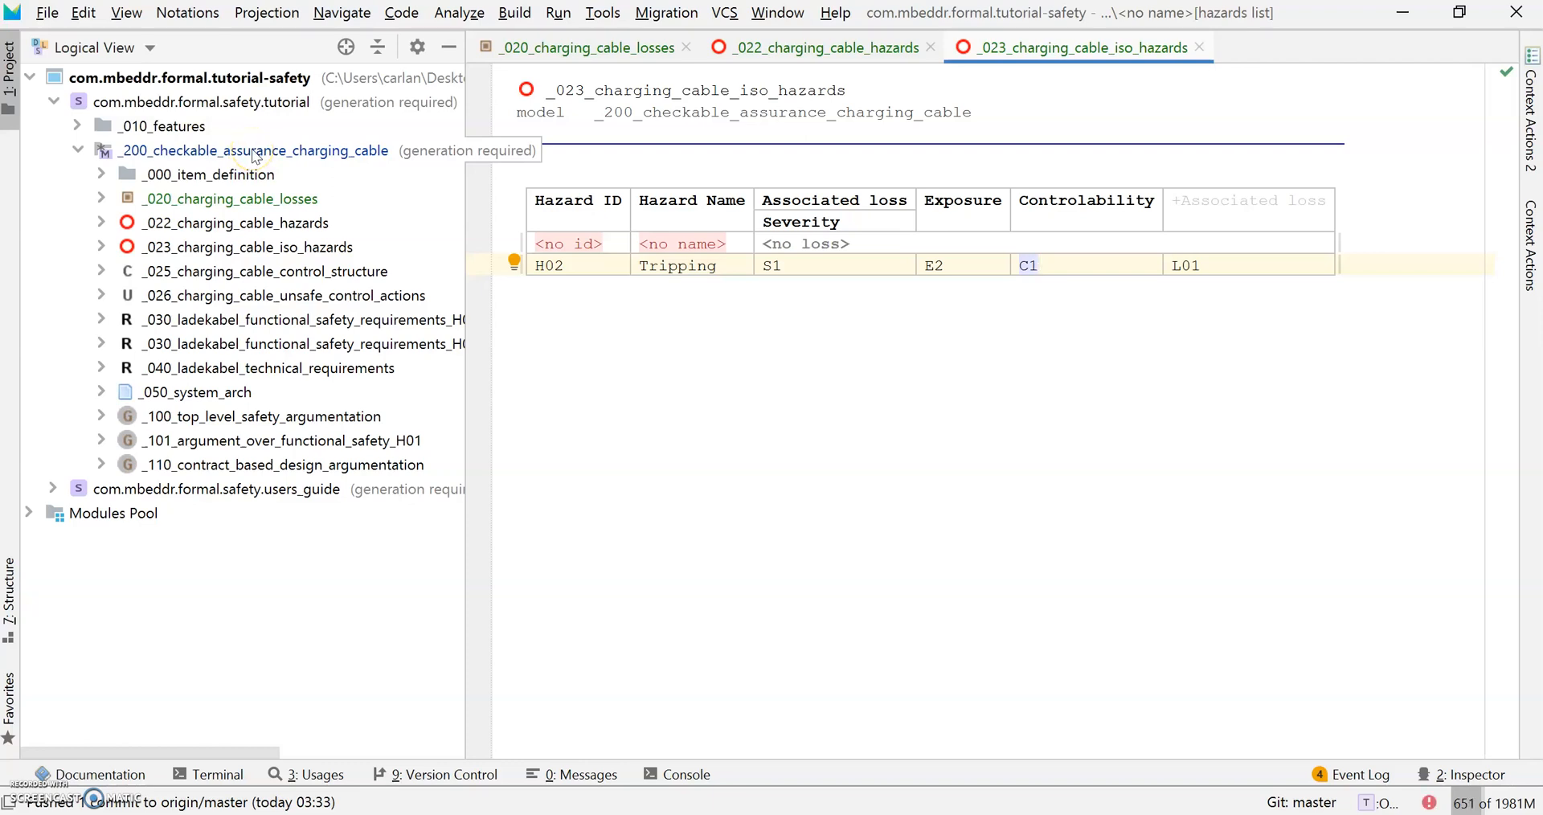
# Add com.mbeddr.formal.safety.stamp to the Used Languages in the _200_checkable_assurance_charging_cable Model Properties.
pyautogui.rightClick(255, 154)
pyautogui.moveTo(386, 813)
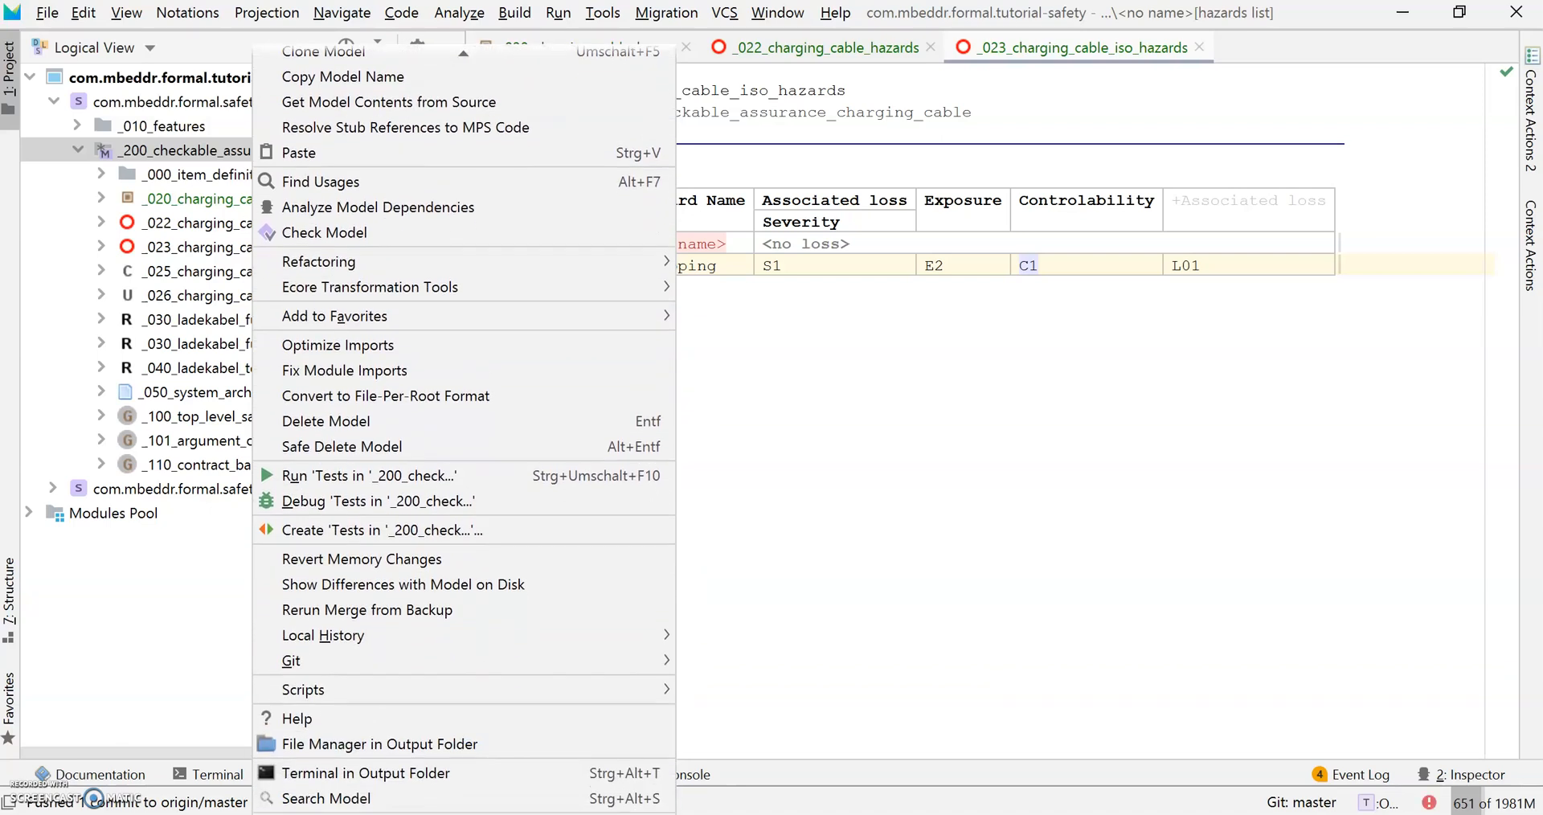
pyautogui.click(386, 813)
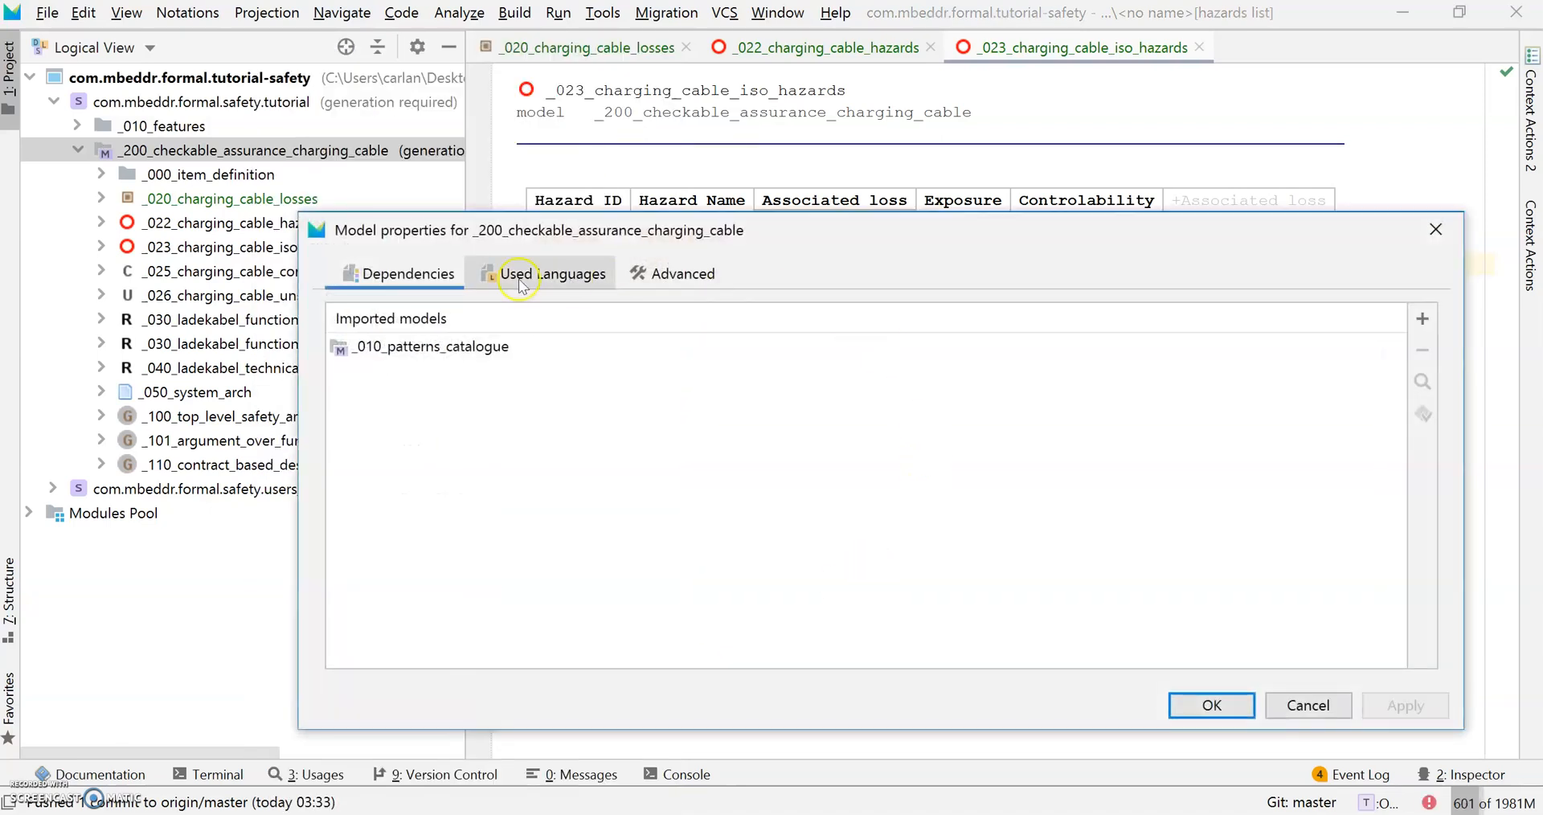
pyautogui.click(530, 273)
pyautogui.click(1421, 322)
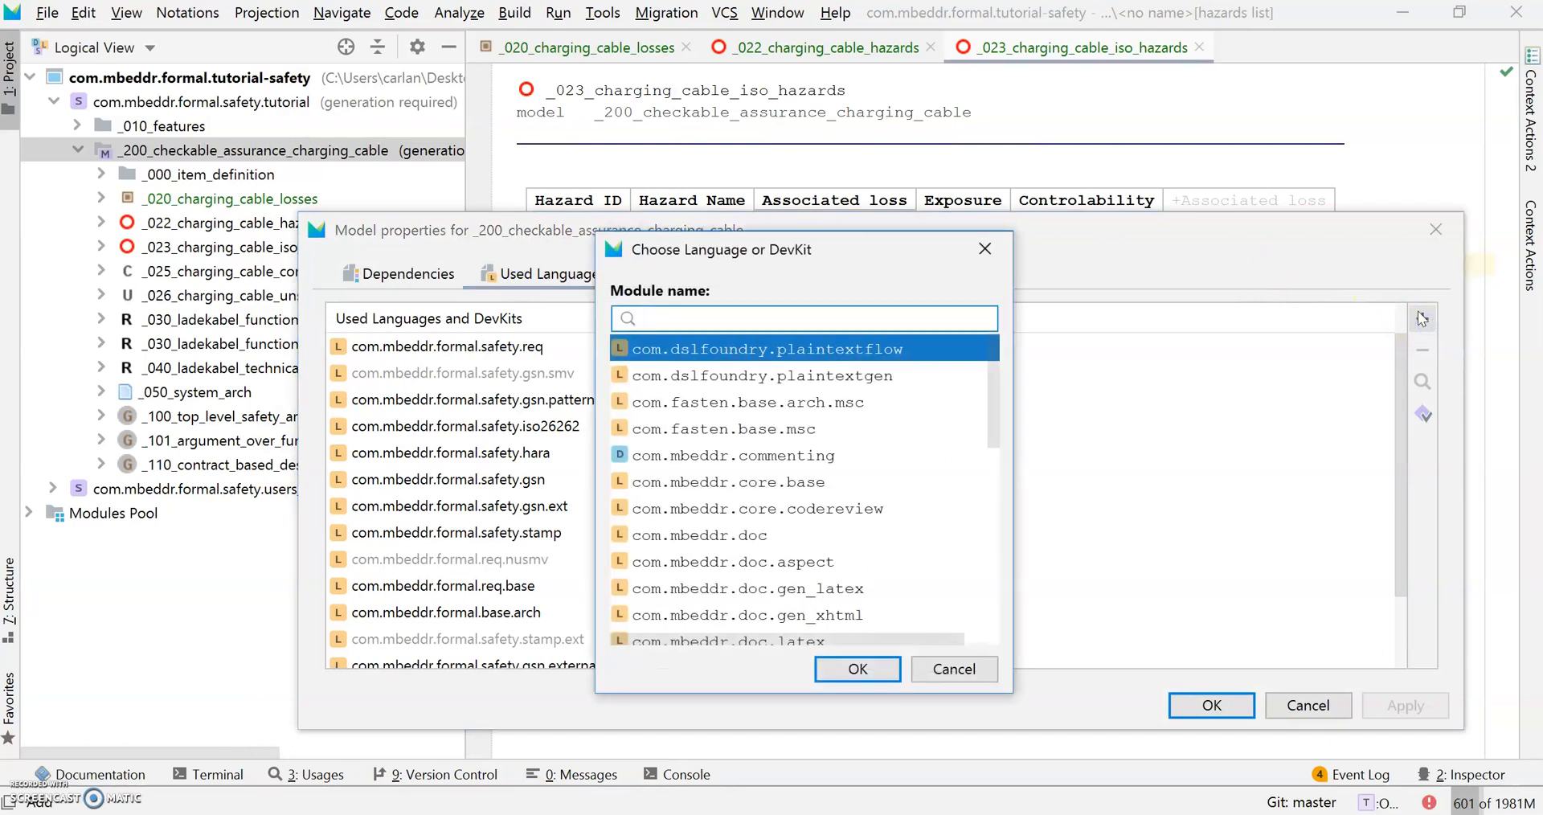
pyautogui.write('stamp')
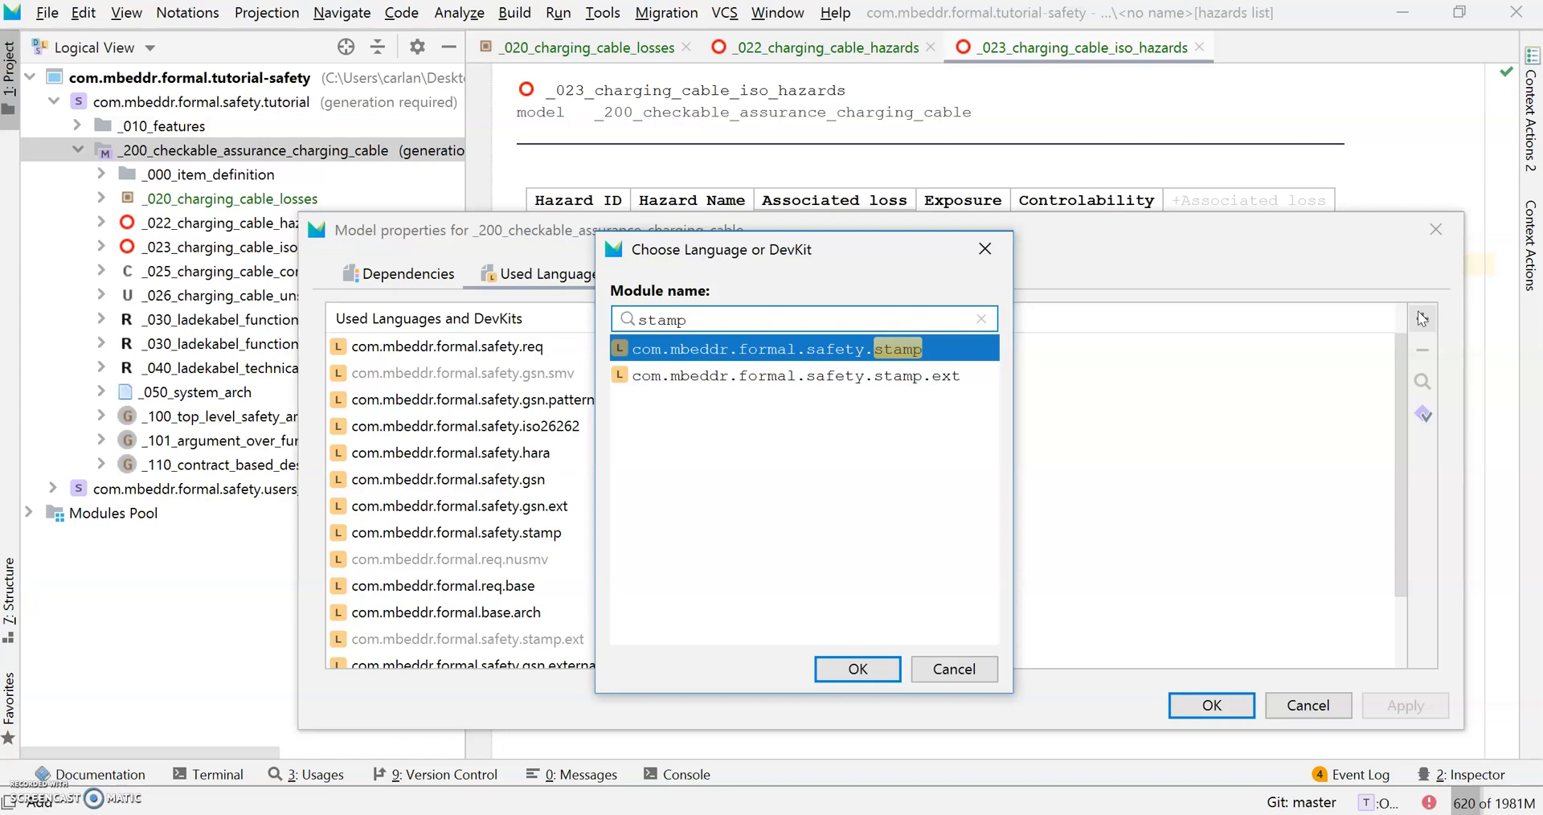
pyautogui.press('Return')
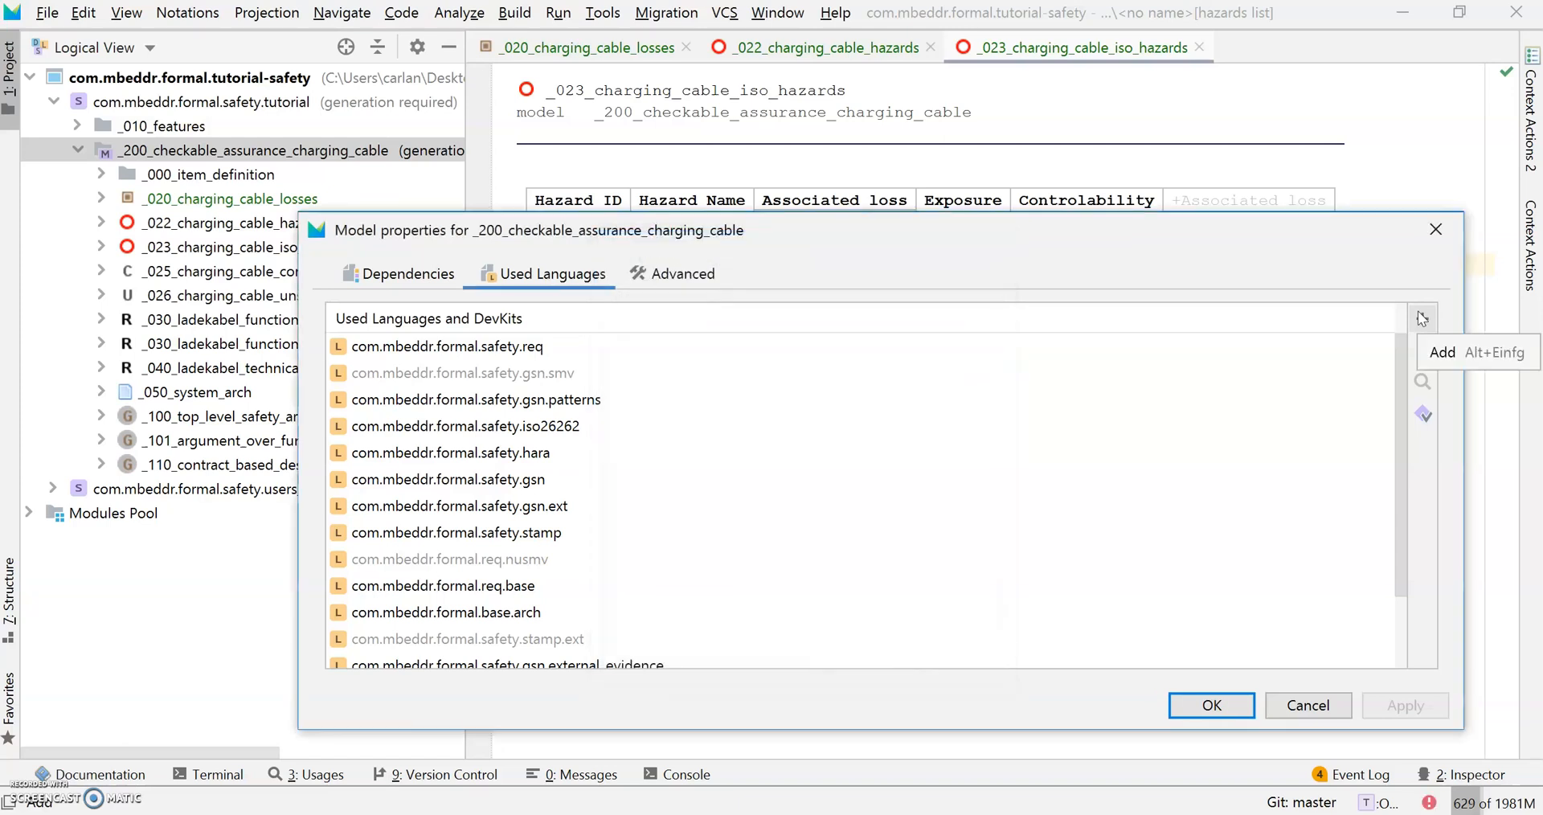
pyautogui.click(1210, 706)
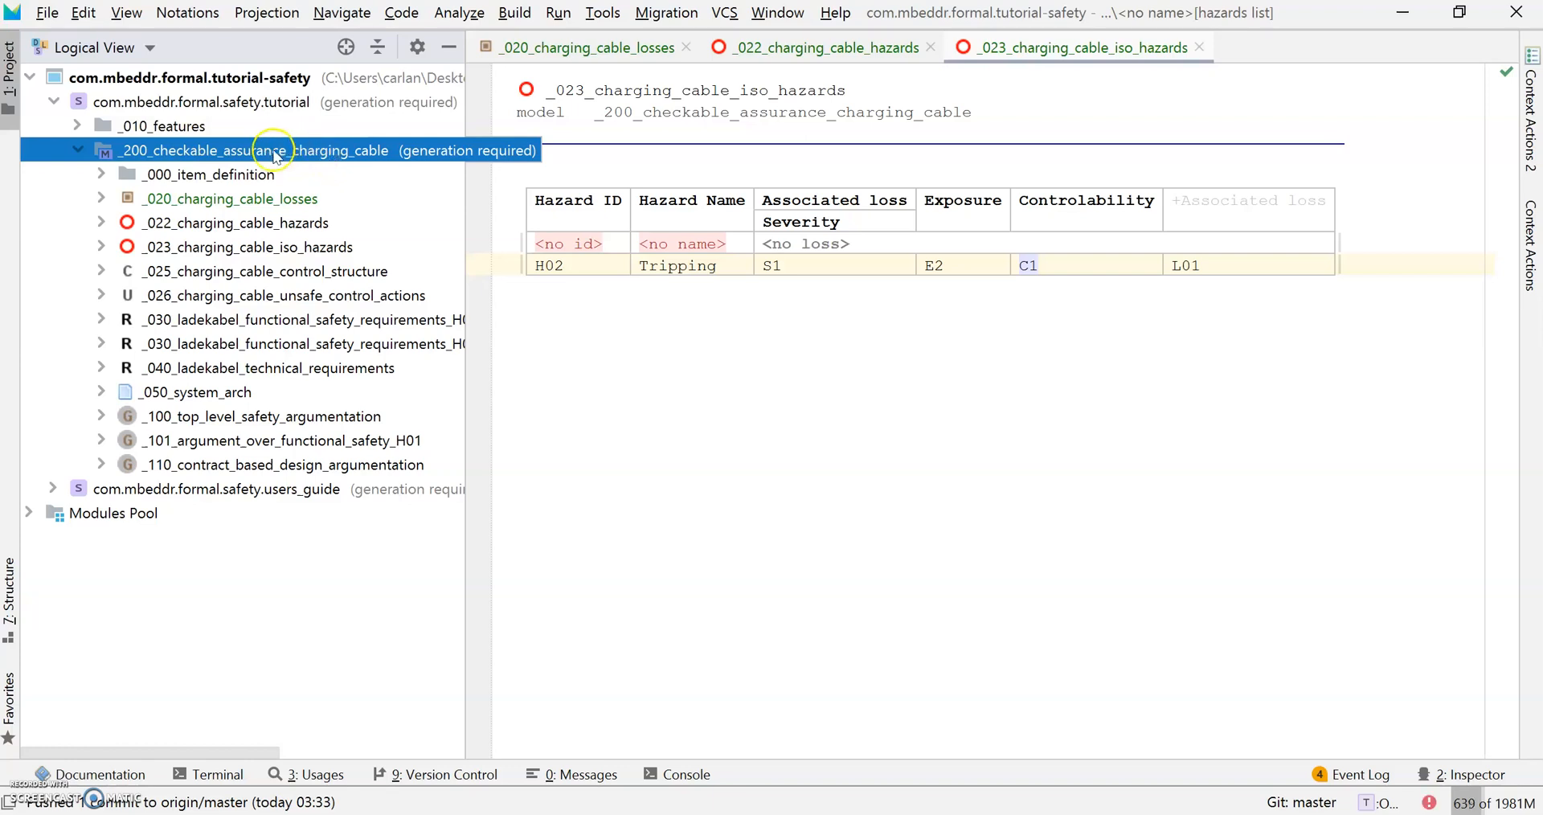
# Create a functional control structure root from the model's New > c.m.f.safety.stamp menu.
pyautogui.rightClick(238, 153)
pyautogui.moveTo(594, 82)
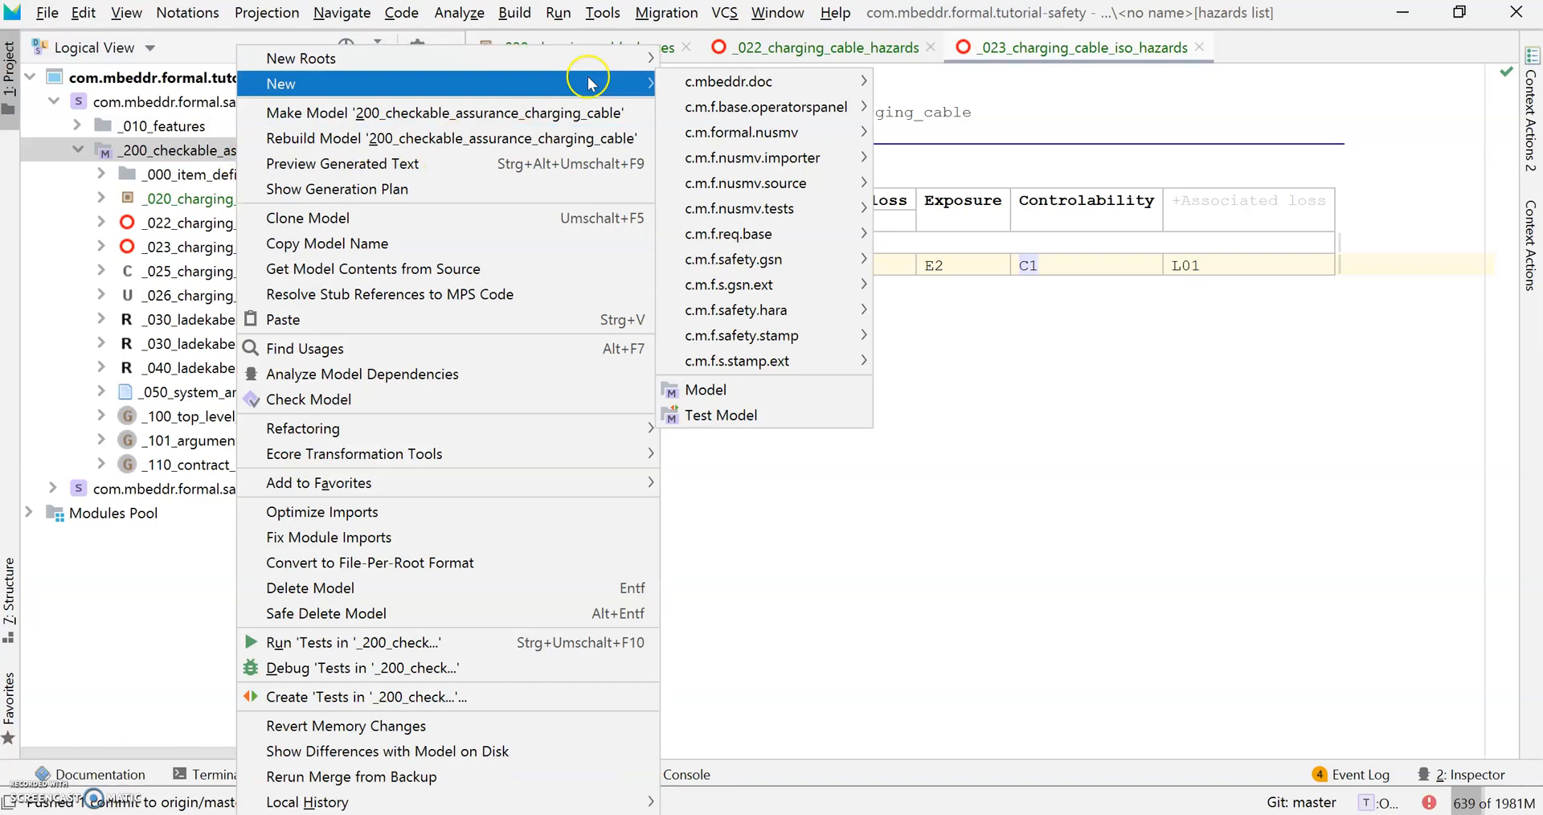
pyautogui.moveTo(832, 339)
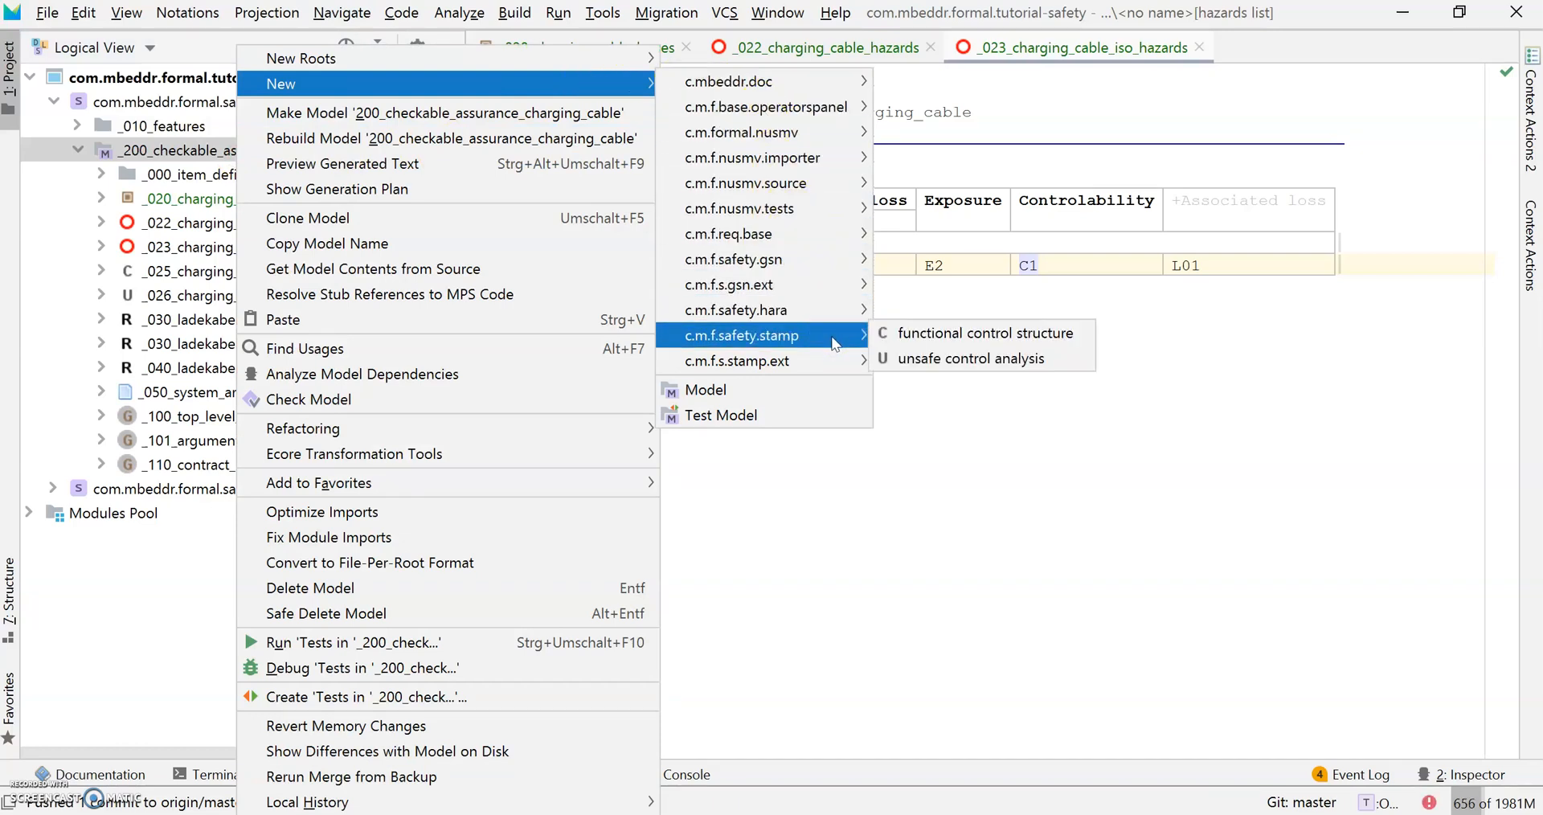
pyautogui.click(966, 336)
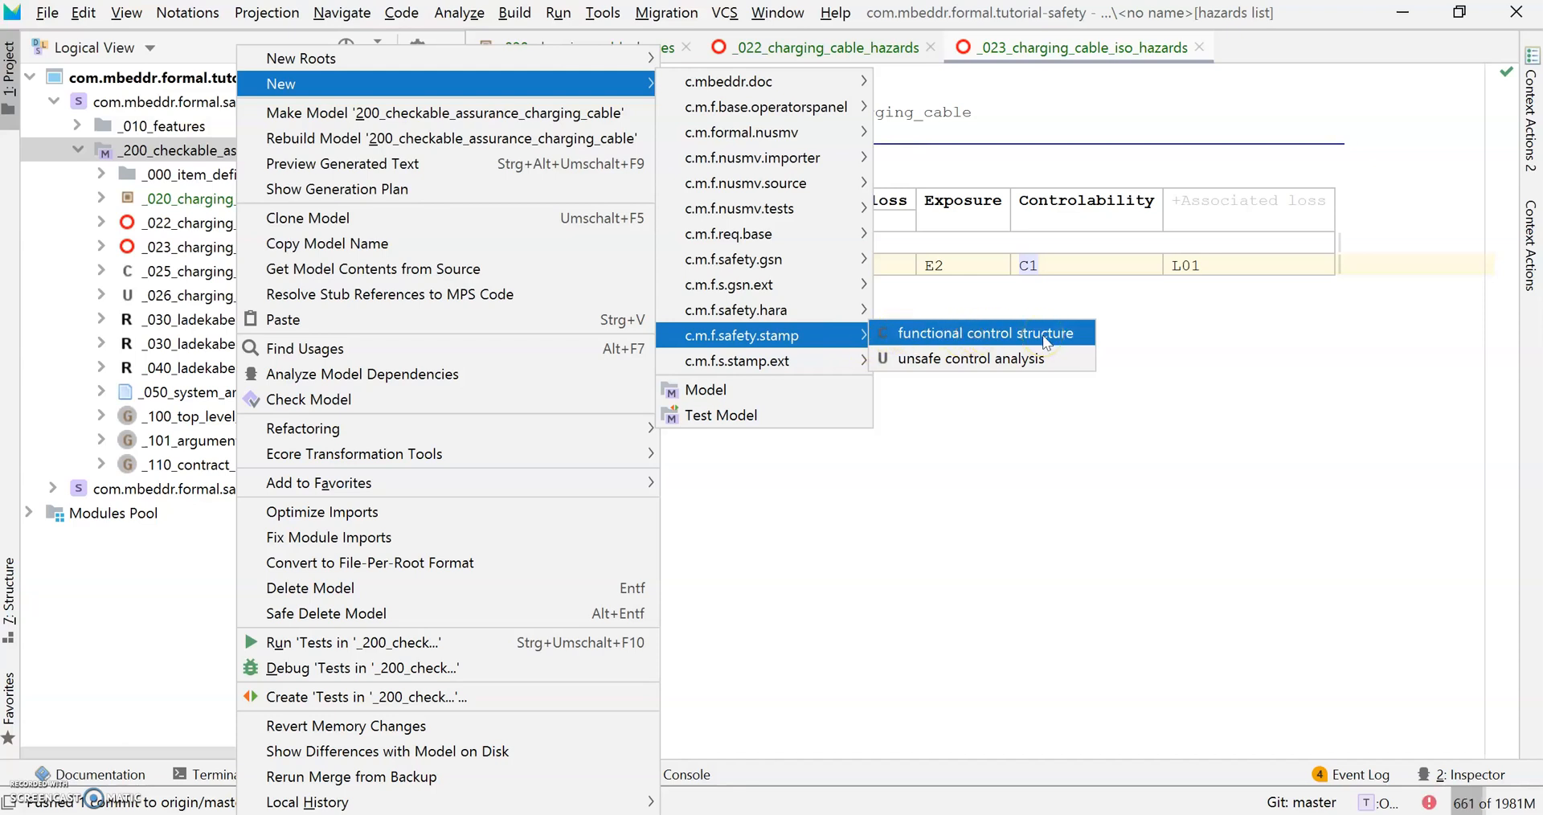
pyautogui.click(1046, 340)
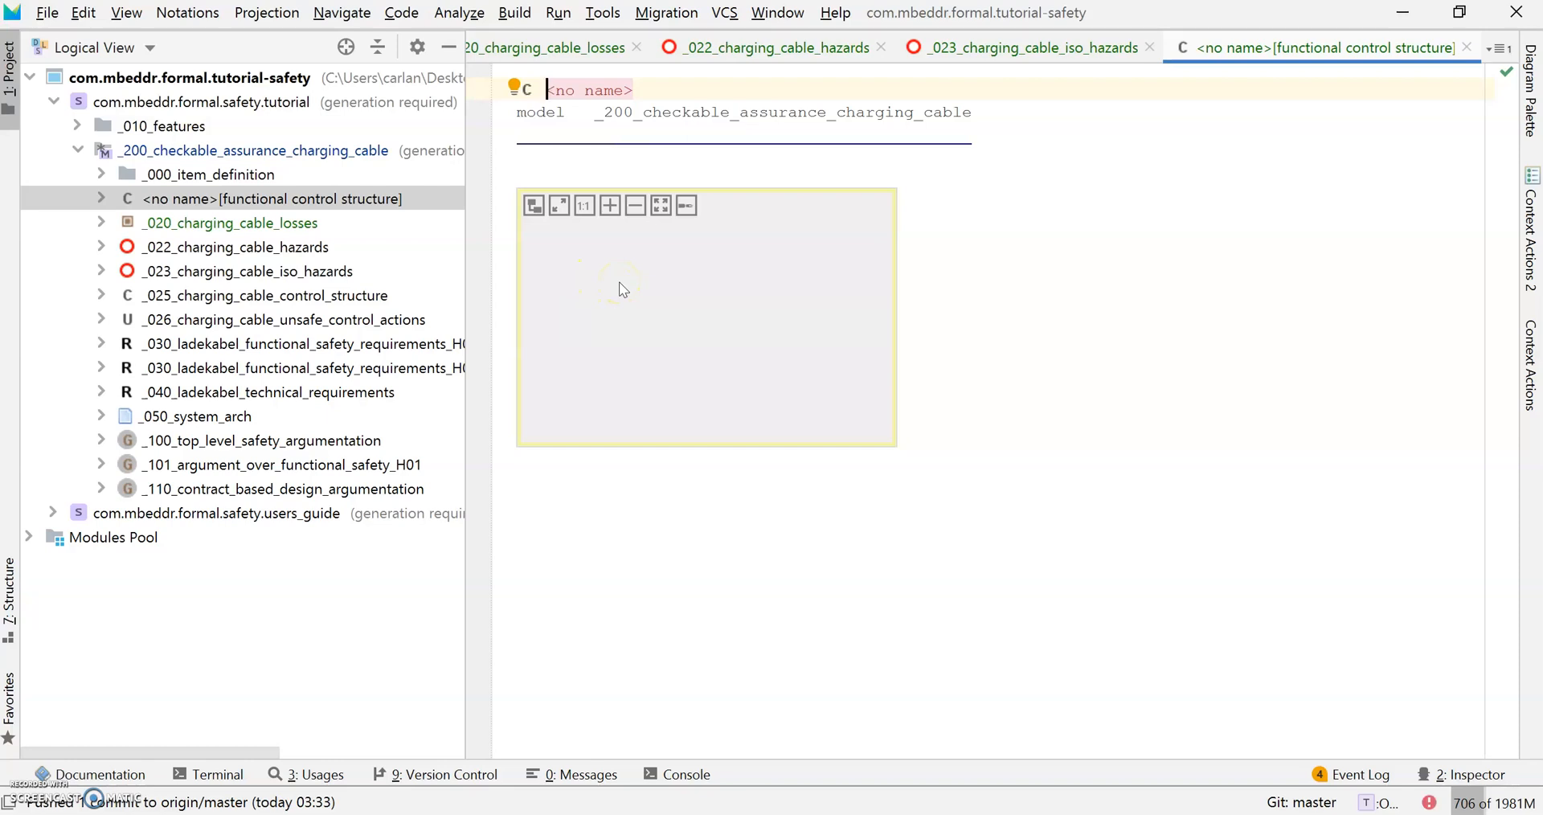
# Name the new root _024_charging_cable_control_structure.
pyautogui.write('_0')
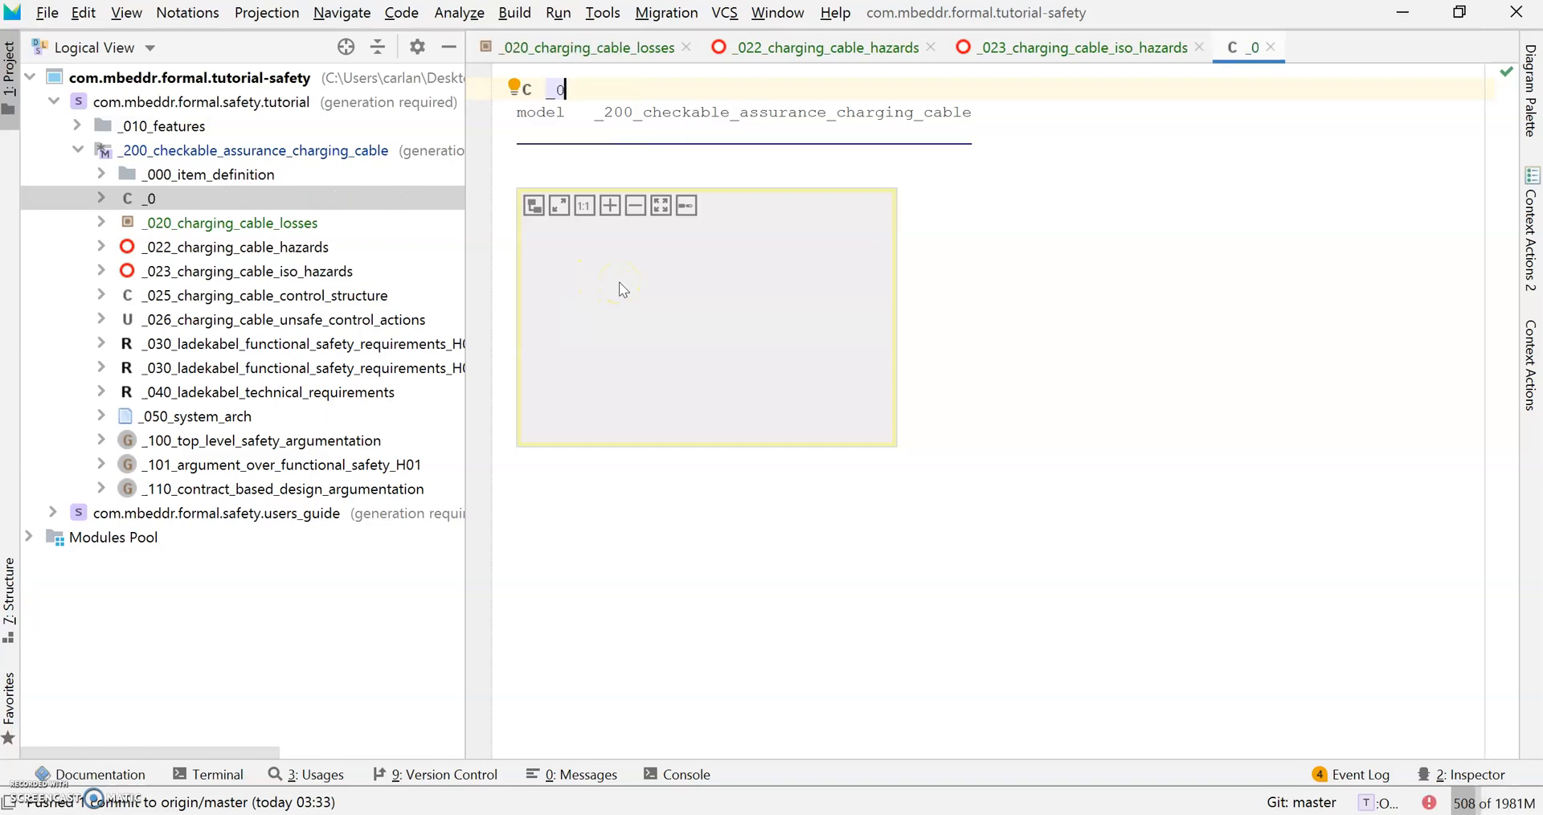
pyautogui.write('24_chargi')
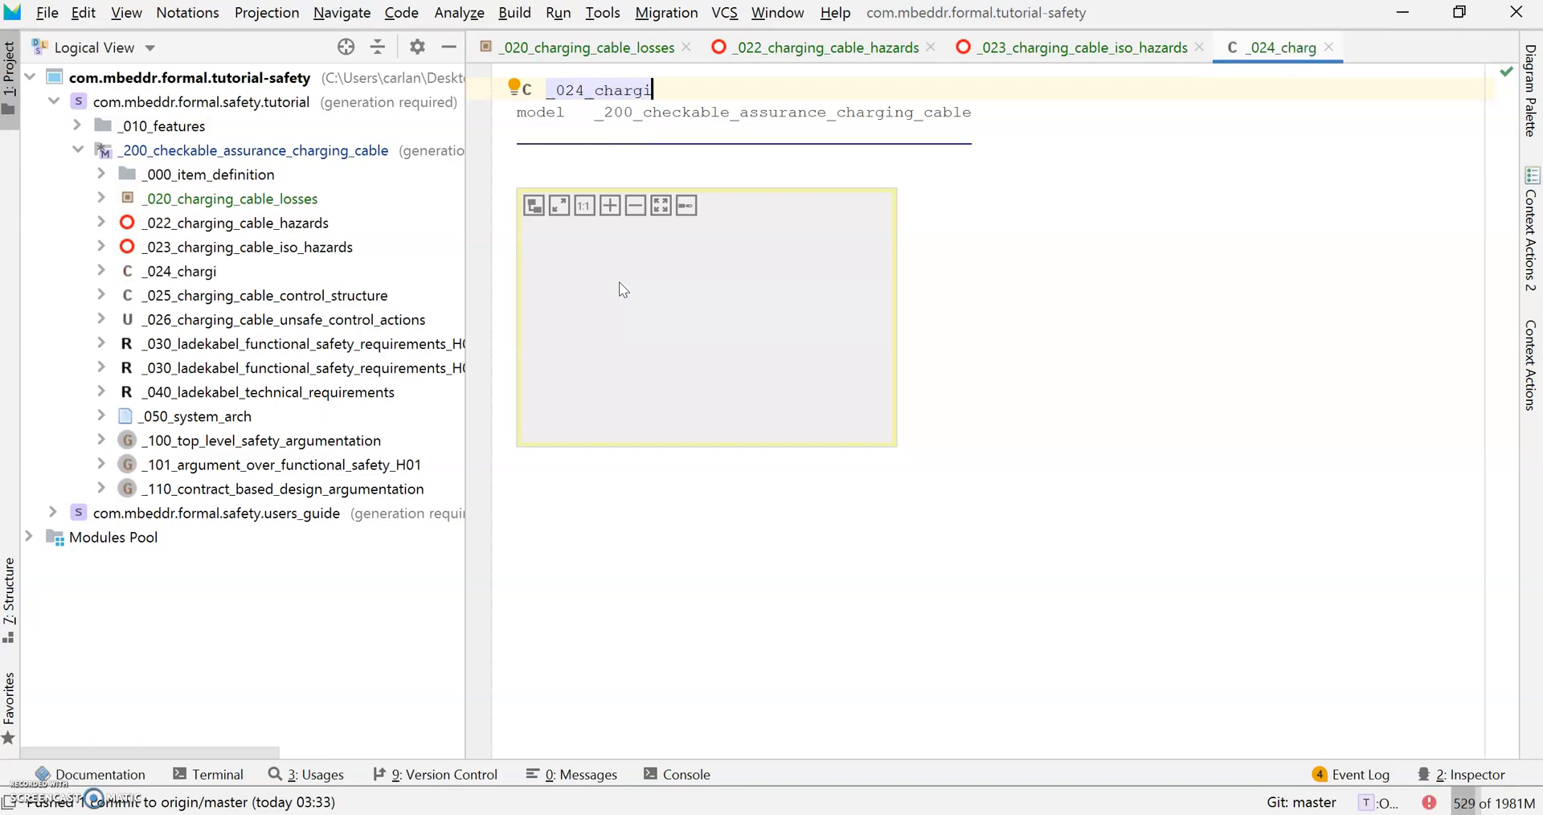
pyautogui.write('ng_cable')
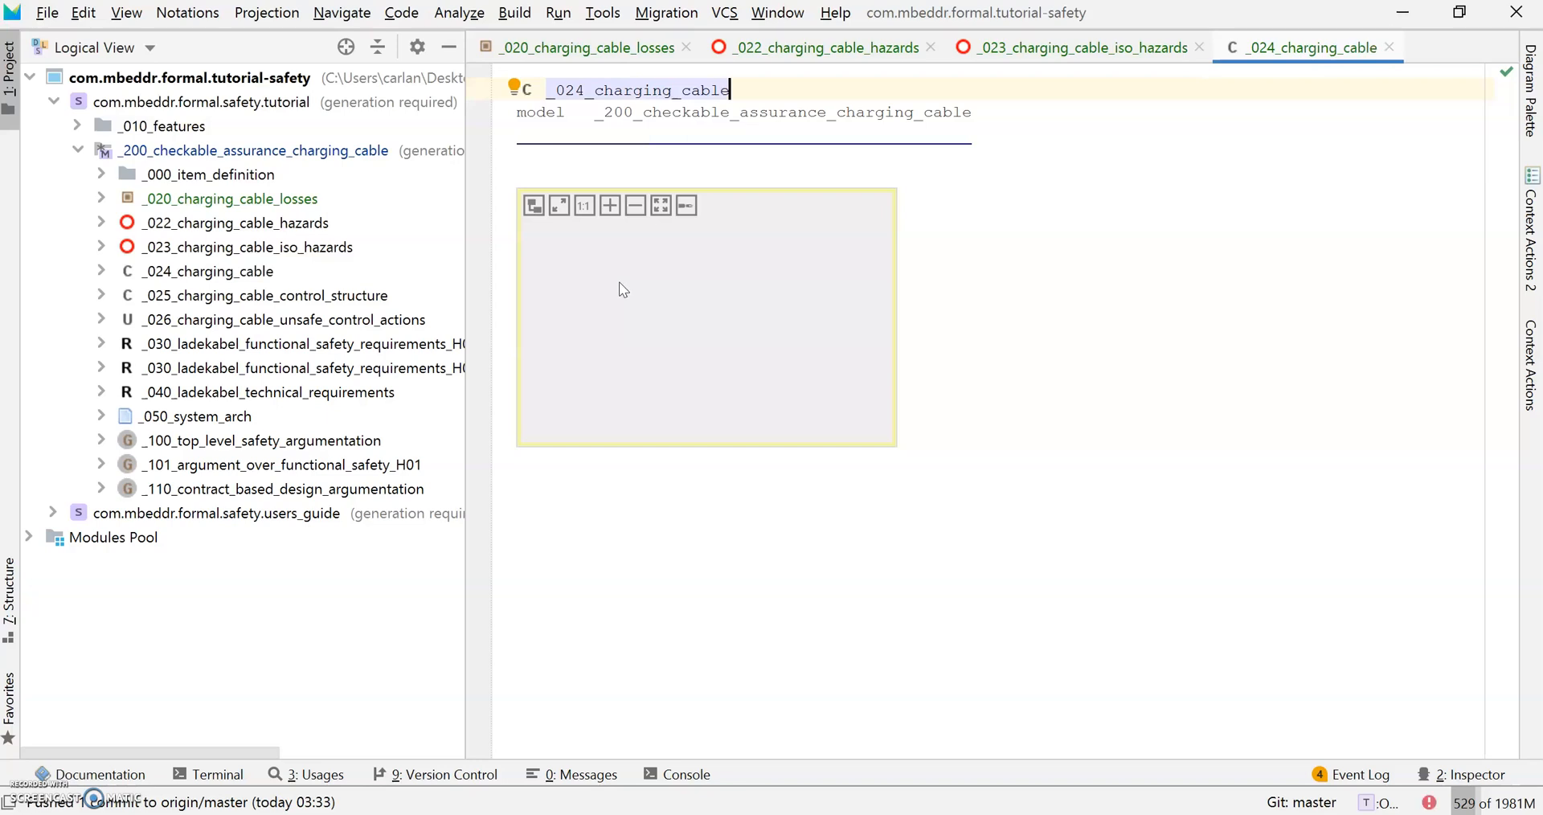
pyautogui.write('_control')
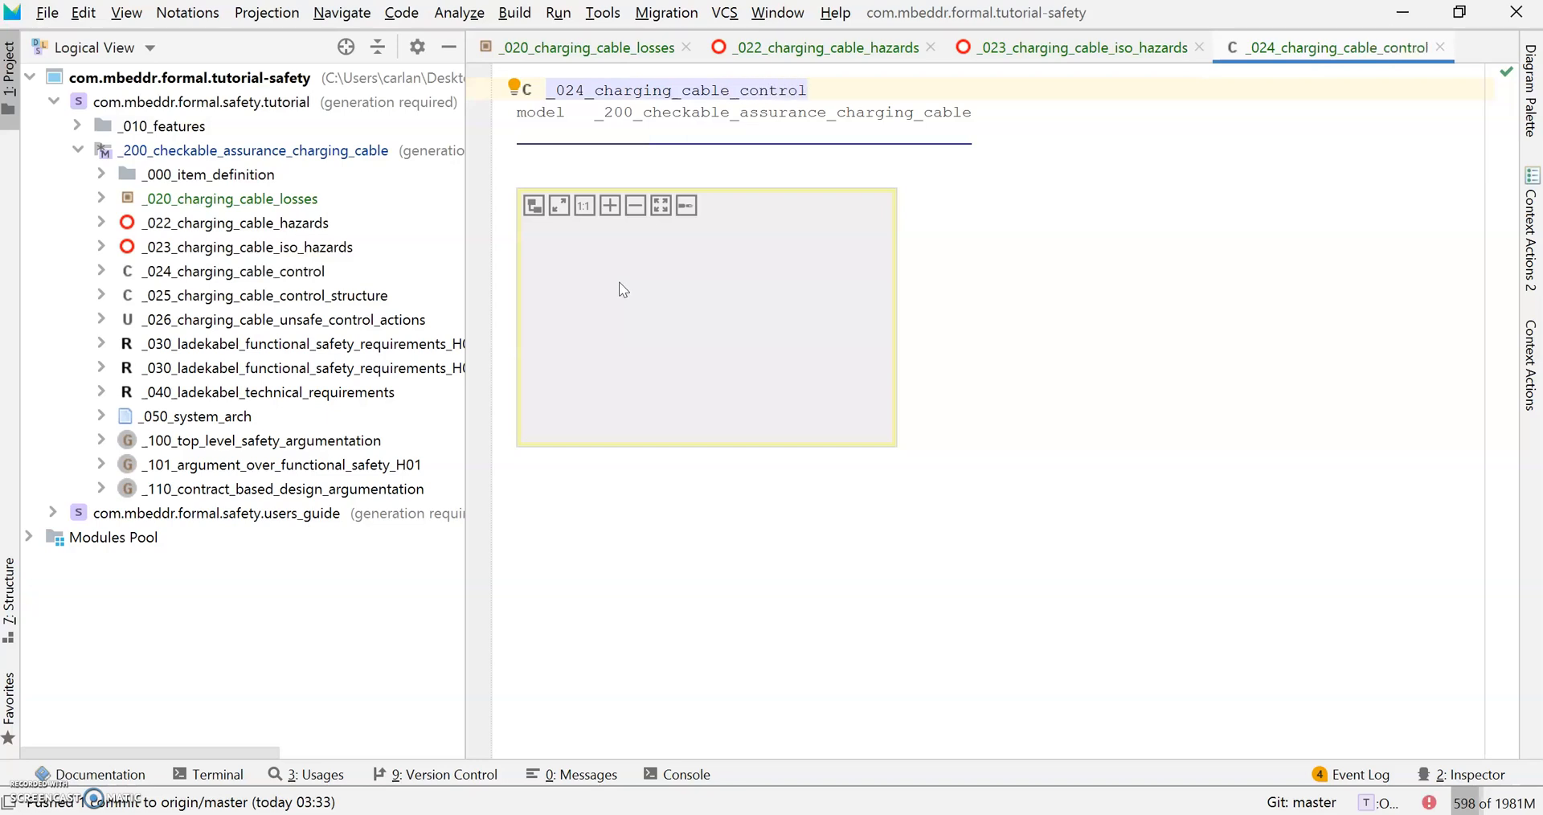
pyautogui.write('_structure')
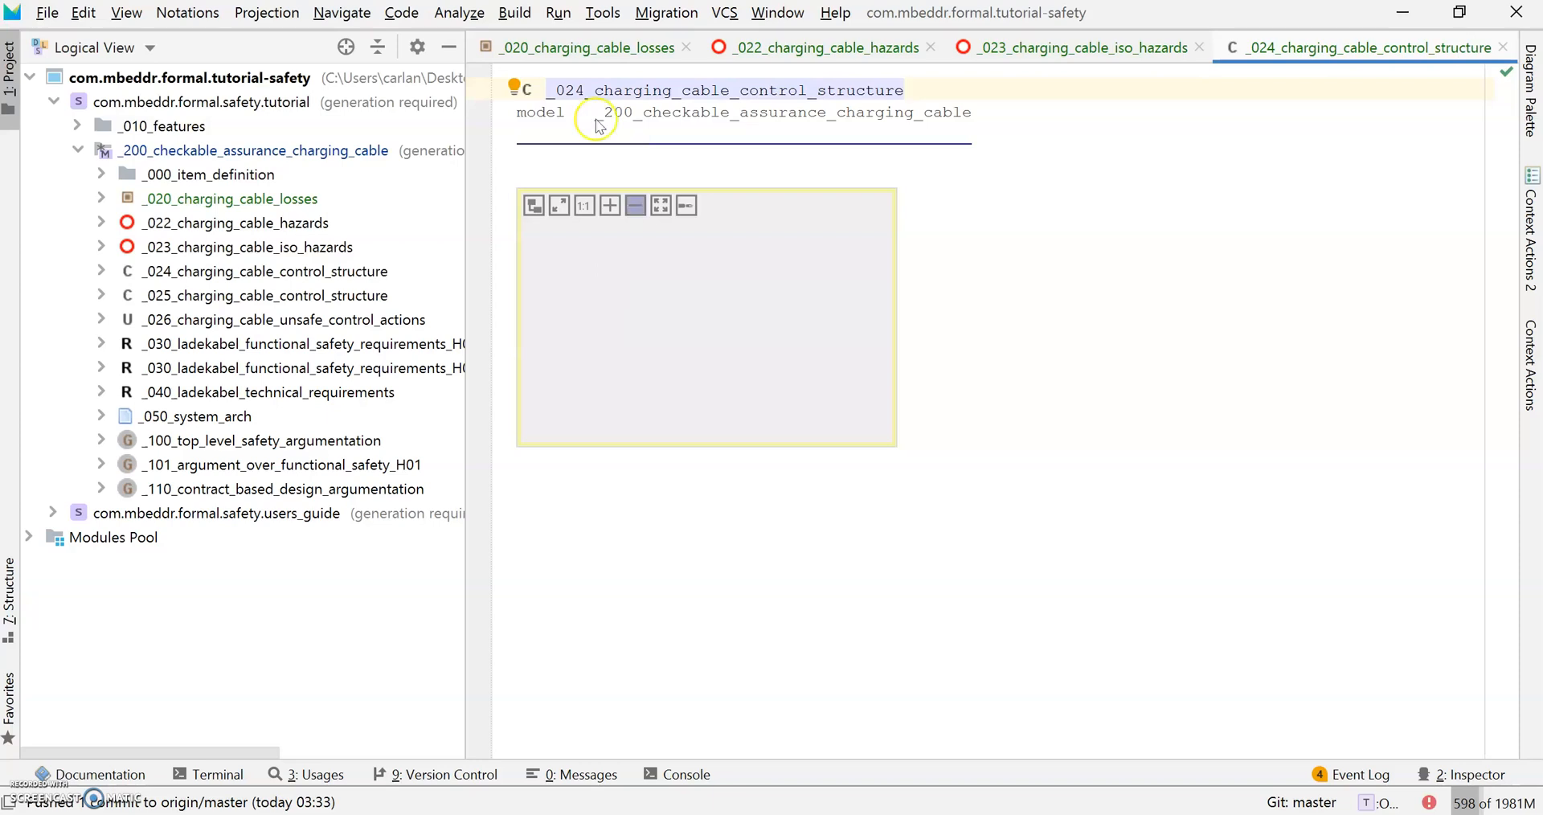
pyautogui.click(597, 165)
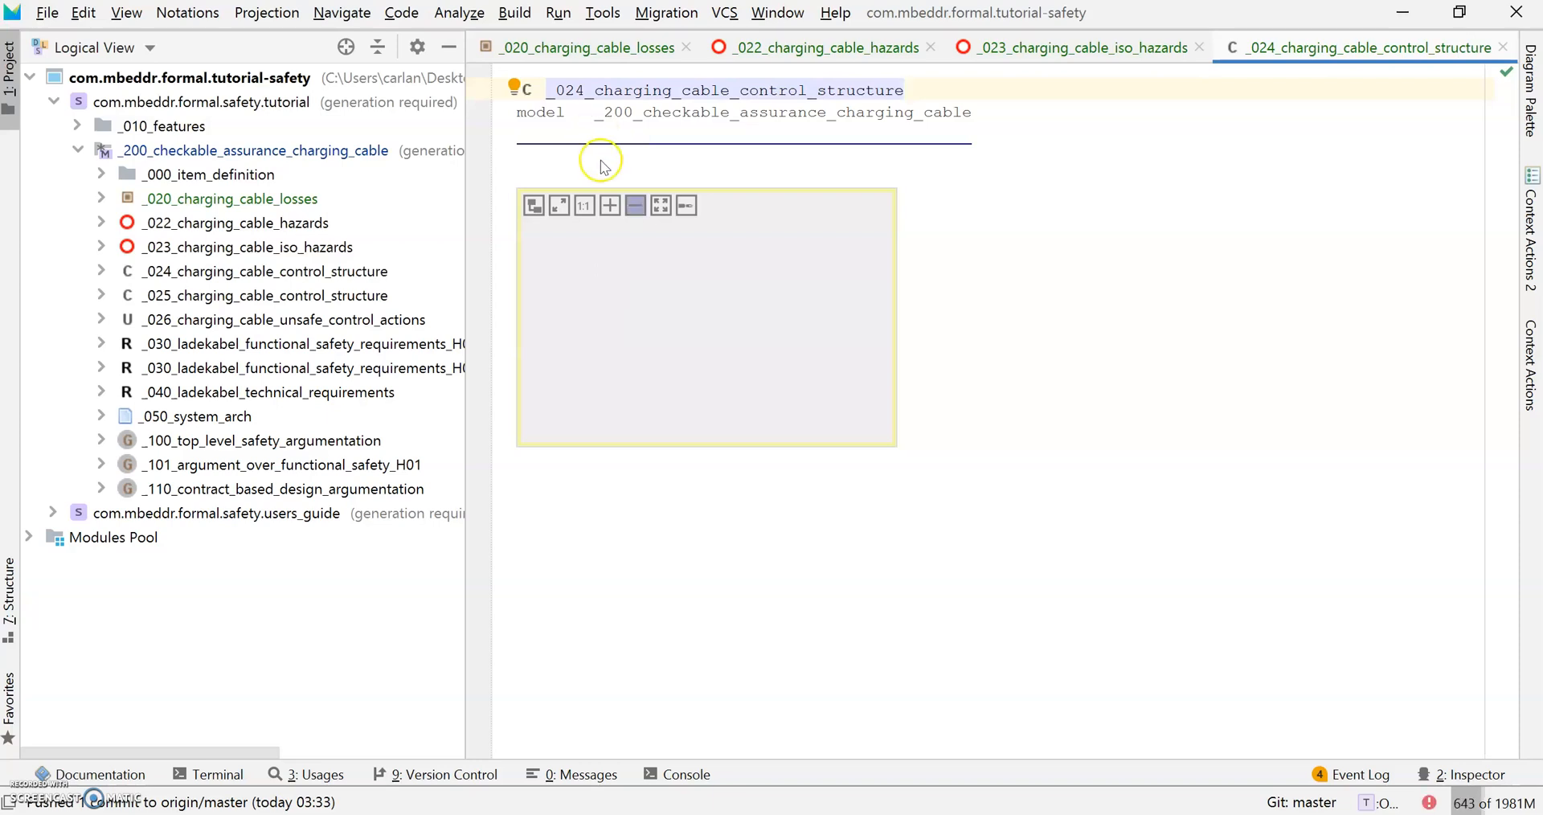
# Maximize the control structure diagram and show the Diagram Palette with its controller element.
pyautogui.click(560, 208)
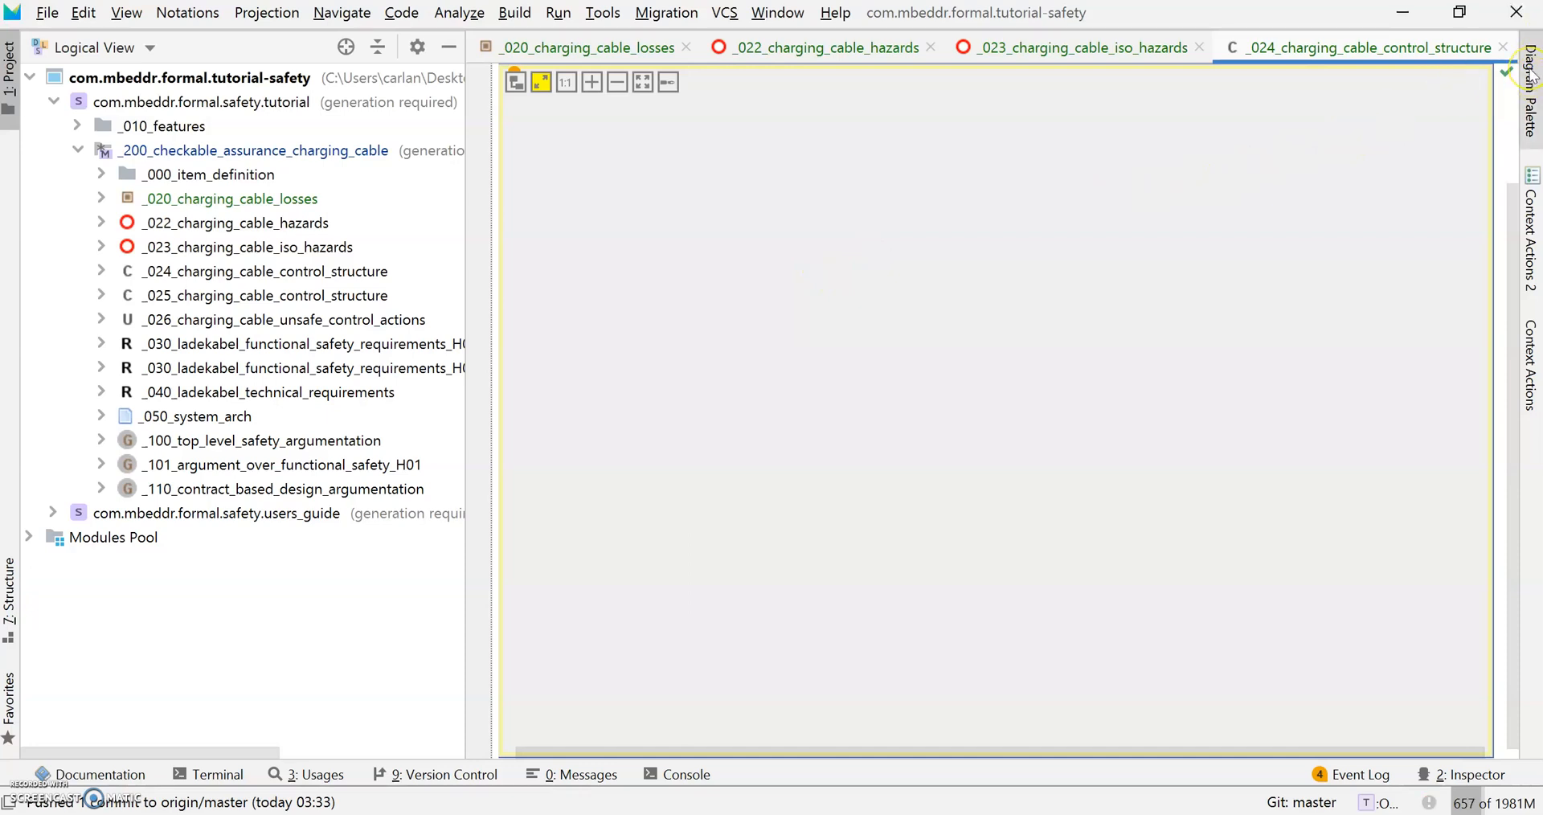
pyautogui.click(1533, 72)
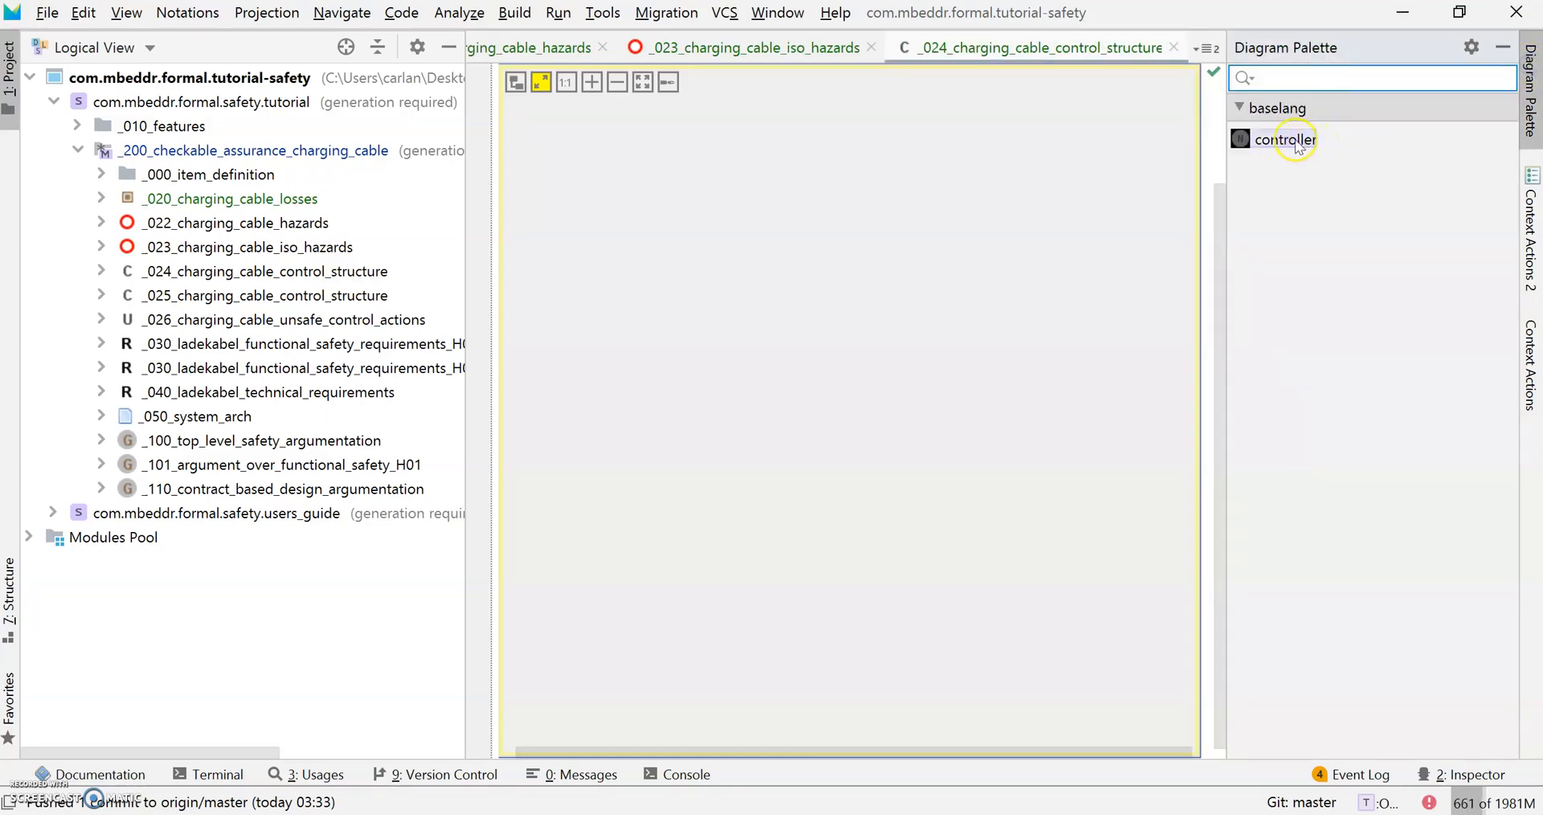
# Drag a new controller from the Diagram Palette onto the diagram canvas.
pyautogui.moveTo(1297, 144); pyautogui.dragTo(723, 175)
pyautogui.click(830, 204)
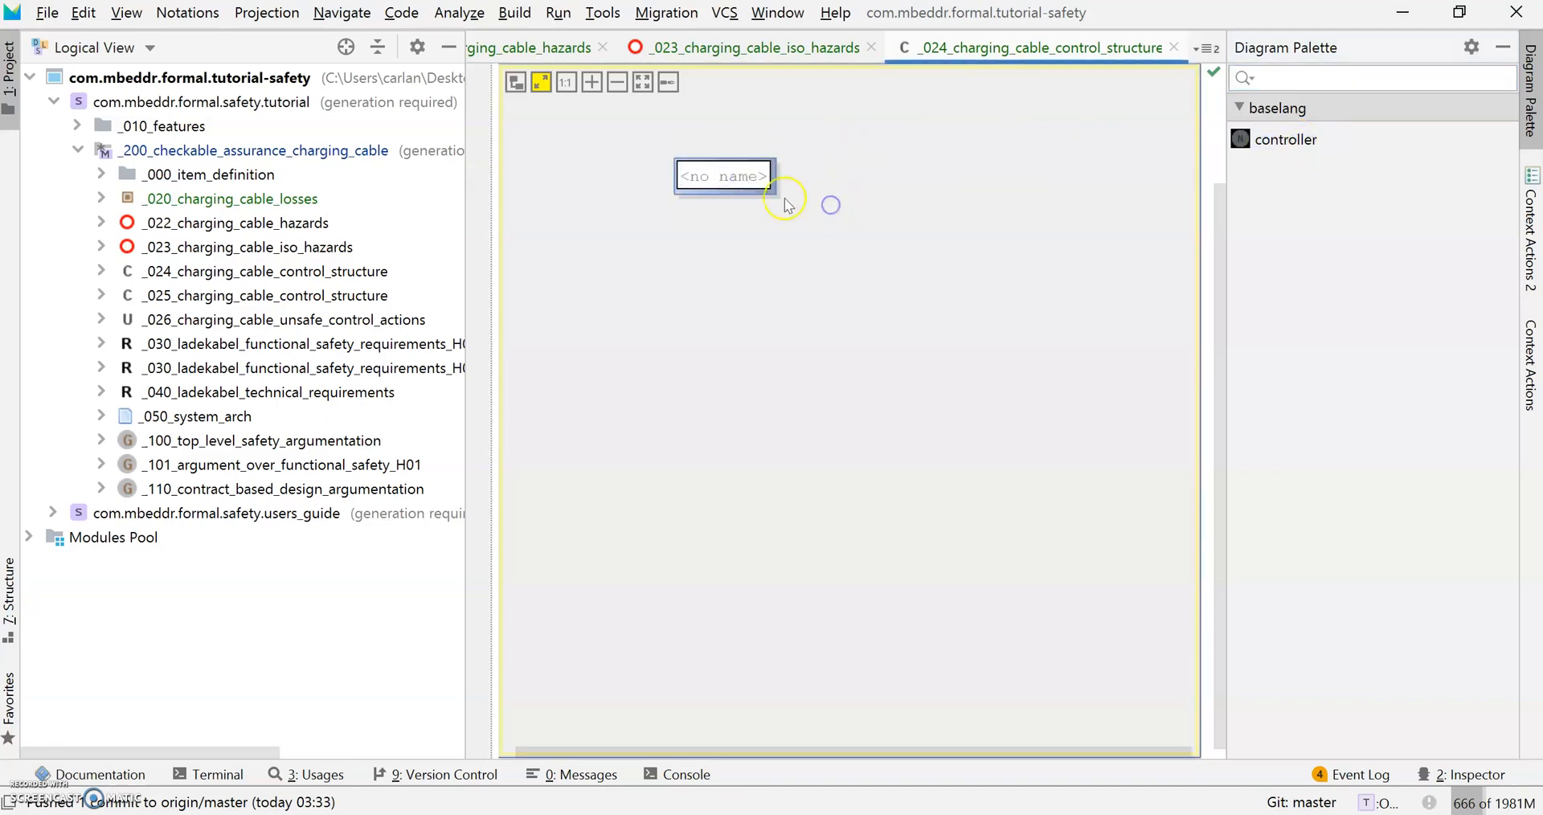
pyautogui.click(754, 218)
pyautogui.click(746, 182)
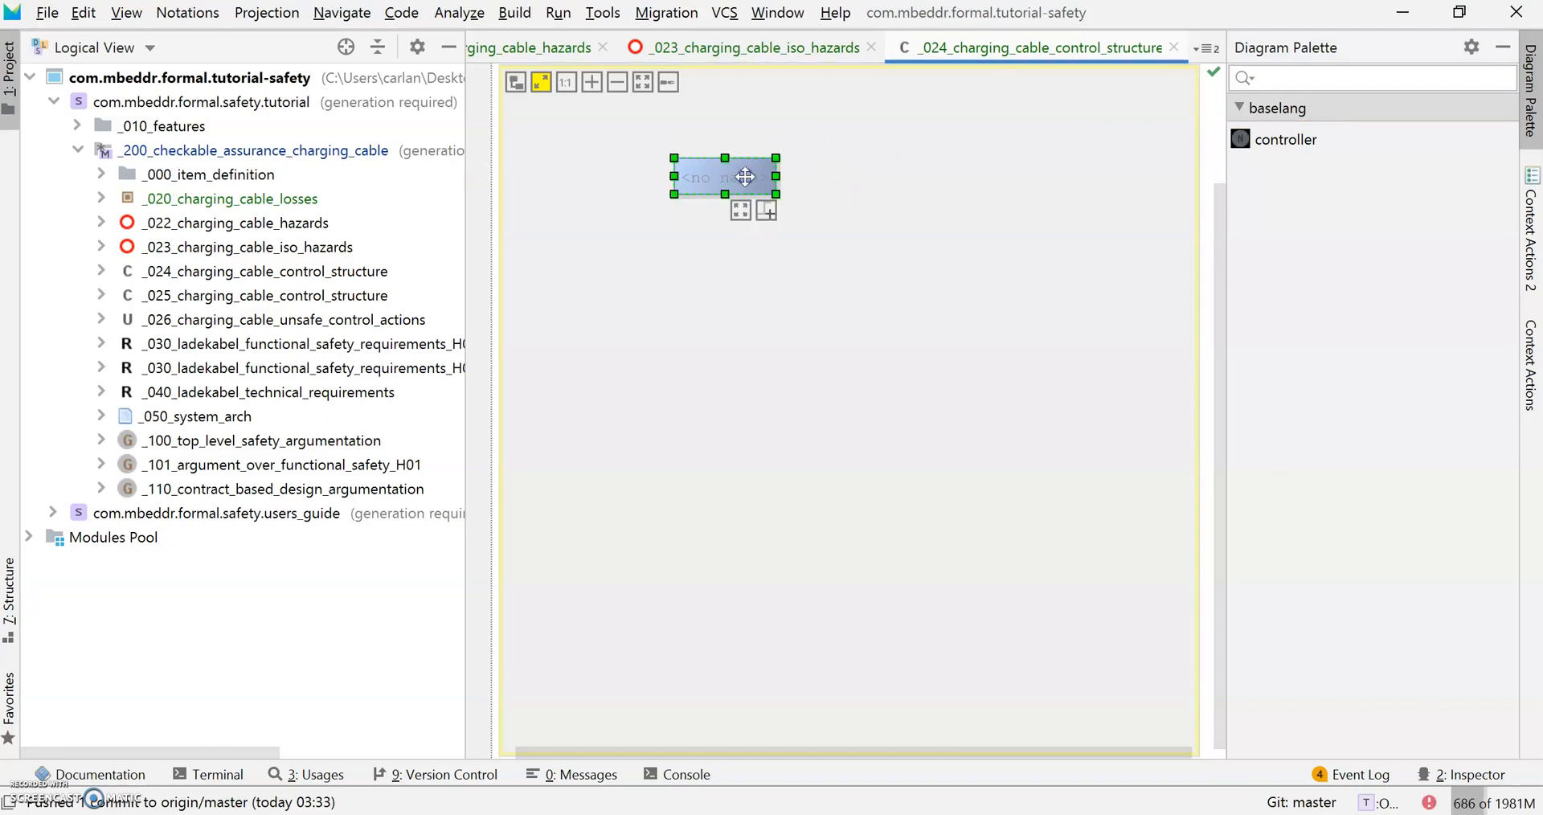
pyautogui.click(704, 180)
pyautogui.click(706, 191)
# Name the controller Control-box in the Inspector.
pyautogui.click(1498, 778)
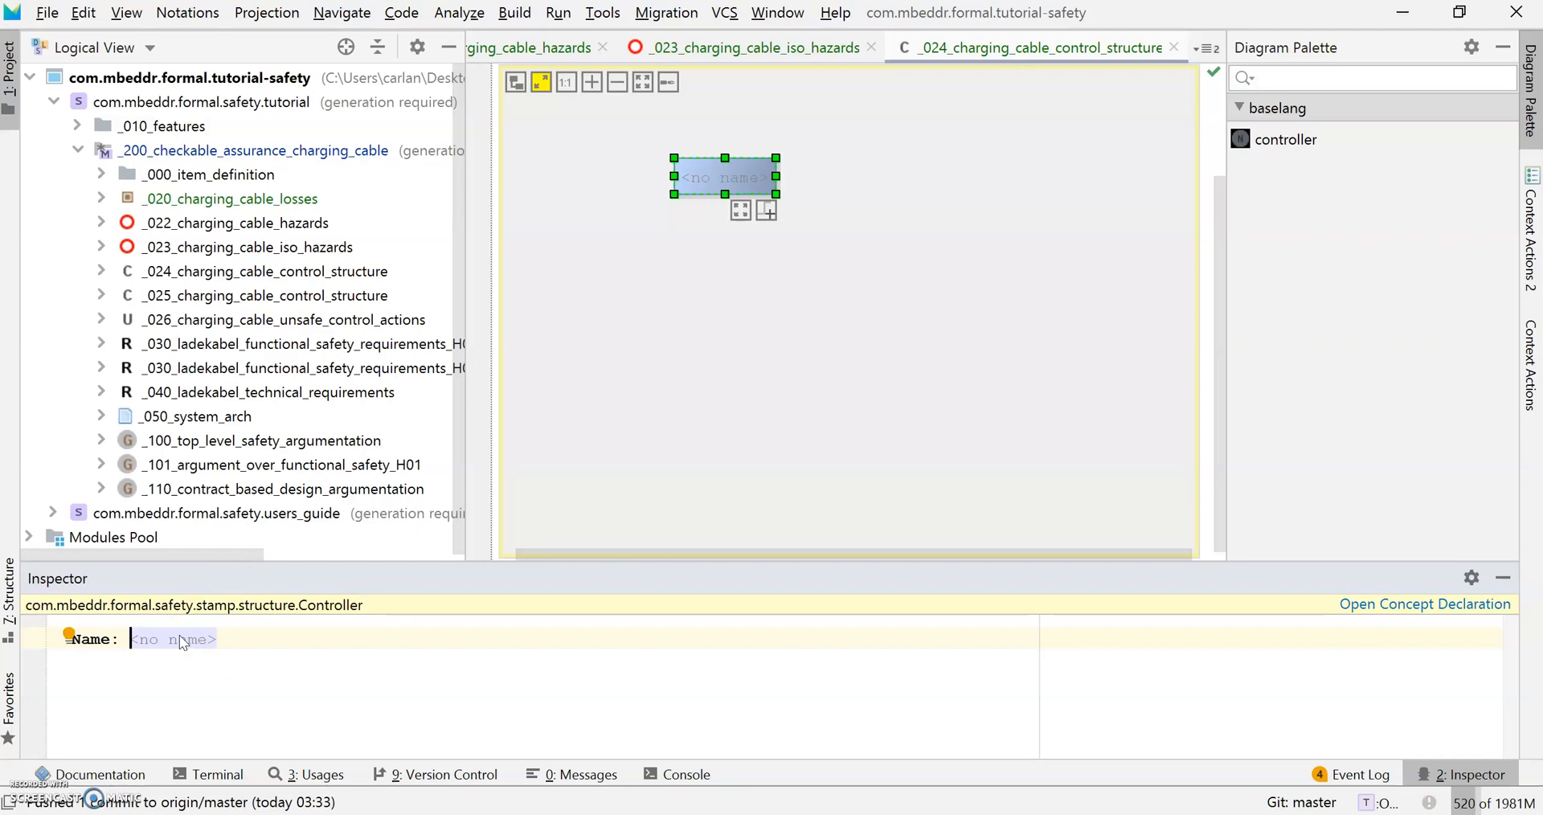
pyautogui.write('Control-box')
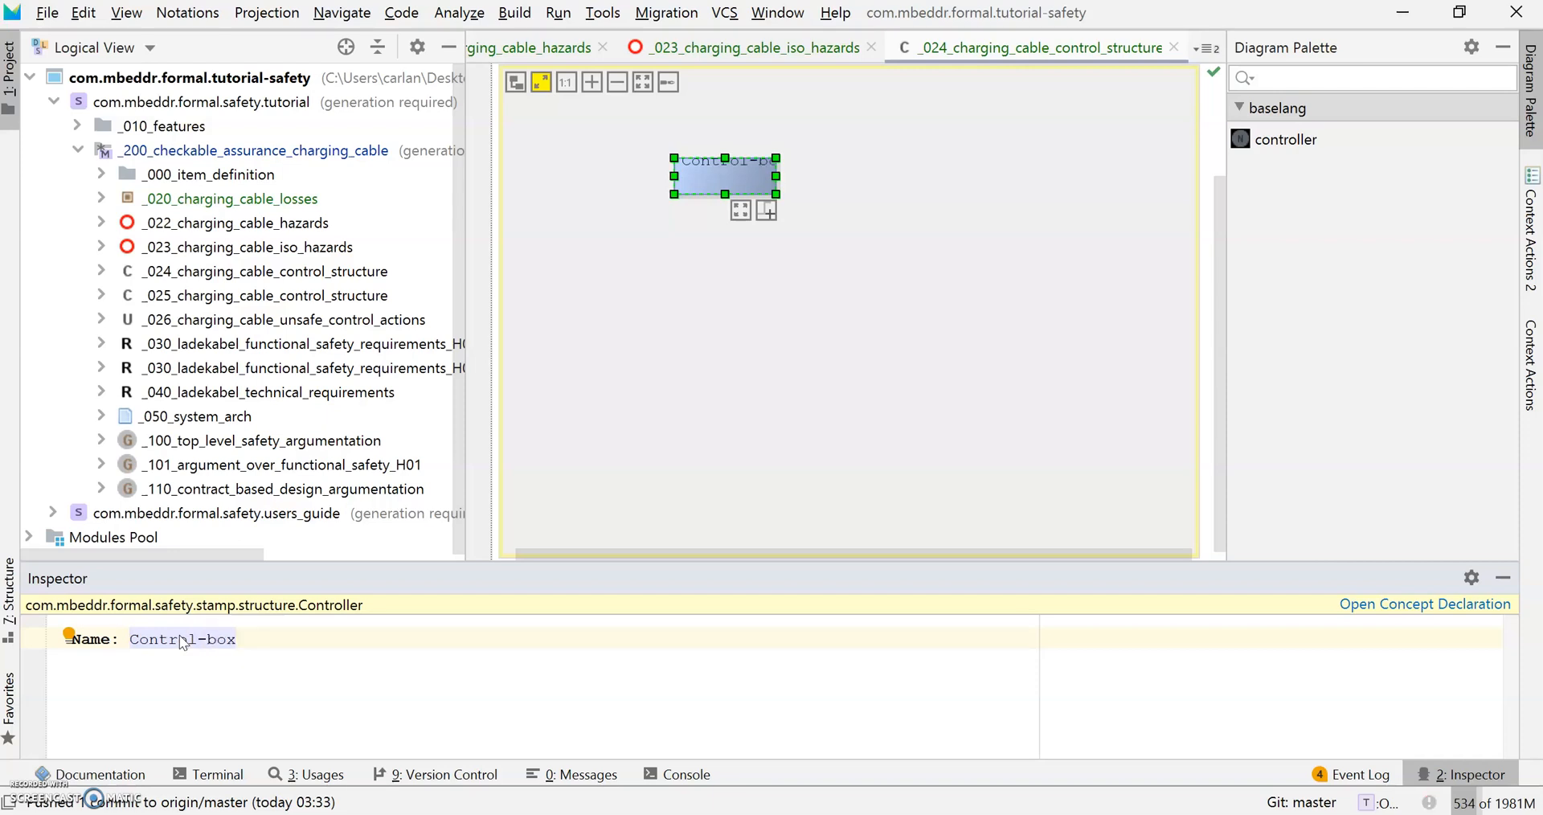
pyautogui.click(827, 269)
pyautogui.click(731, 202)
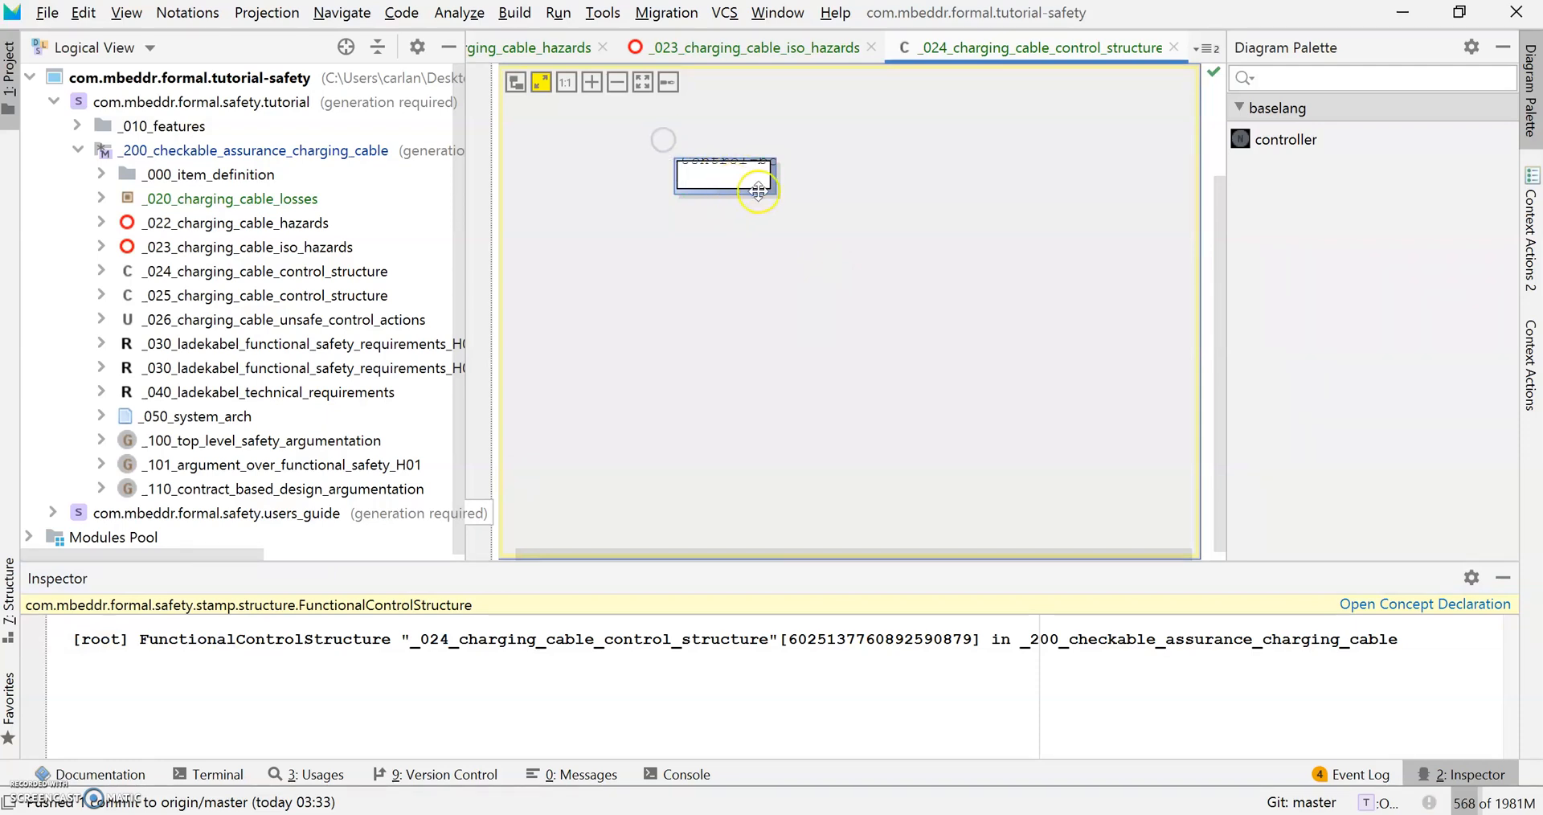
pyautogui.click(747, 184)
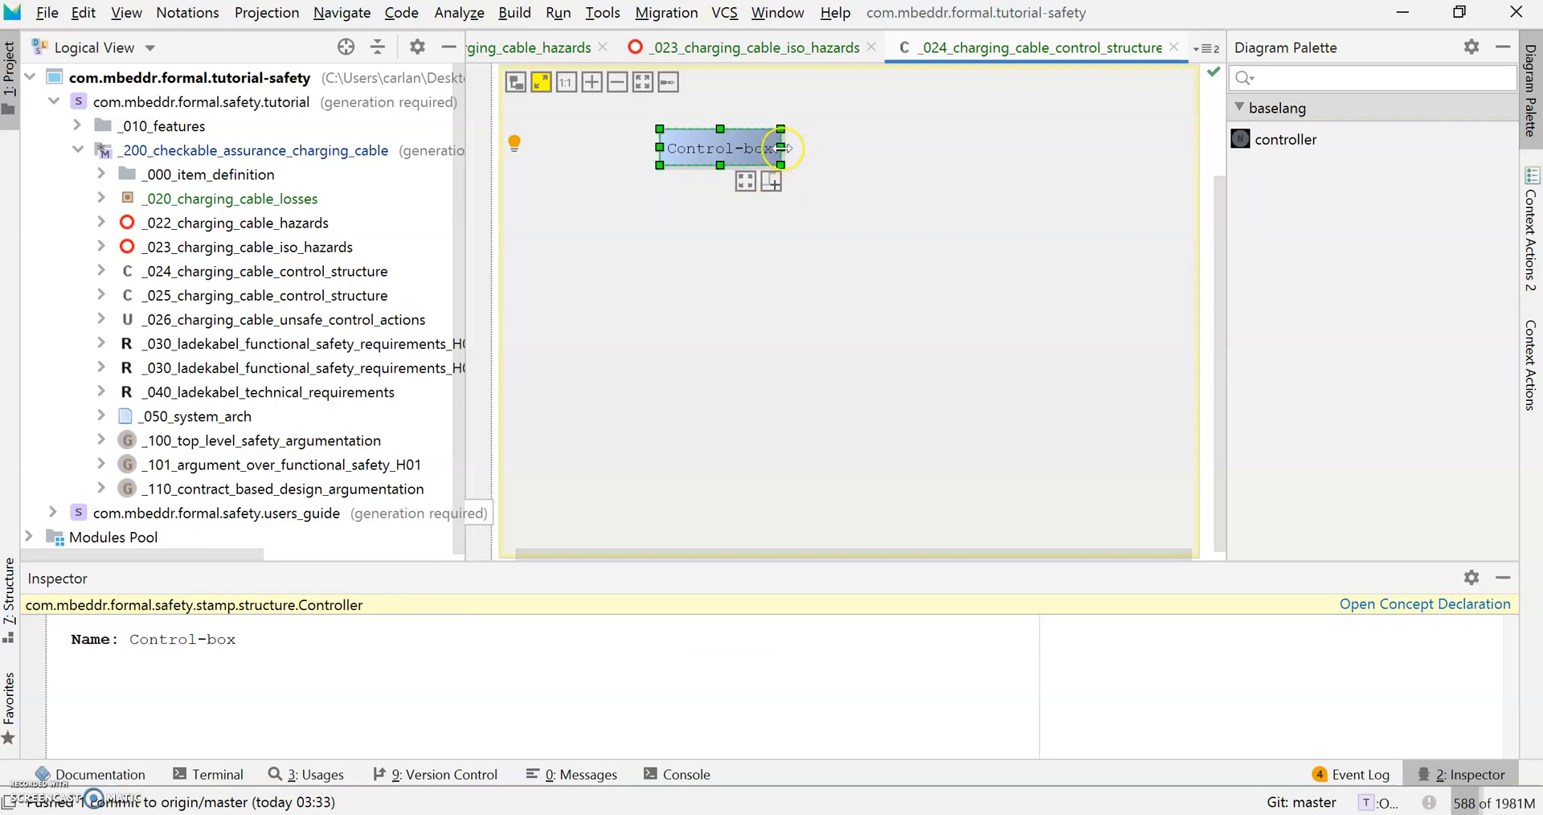
# Widen Control-box and add a second controller named Electrical Sensors below it.
pyautogui.moveTo(780, 147); pyautogui.dragTo(804, 147)
pyautogui.click(1285, 139)
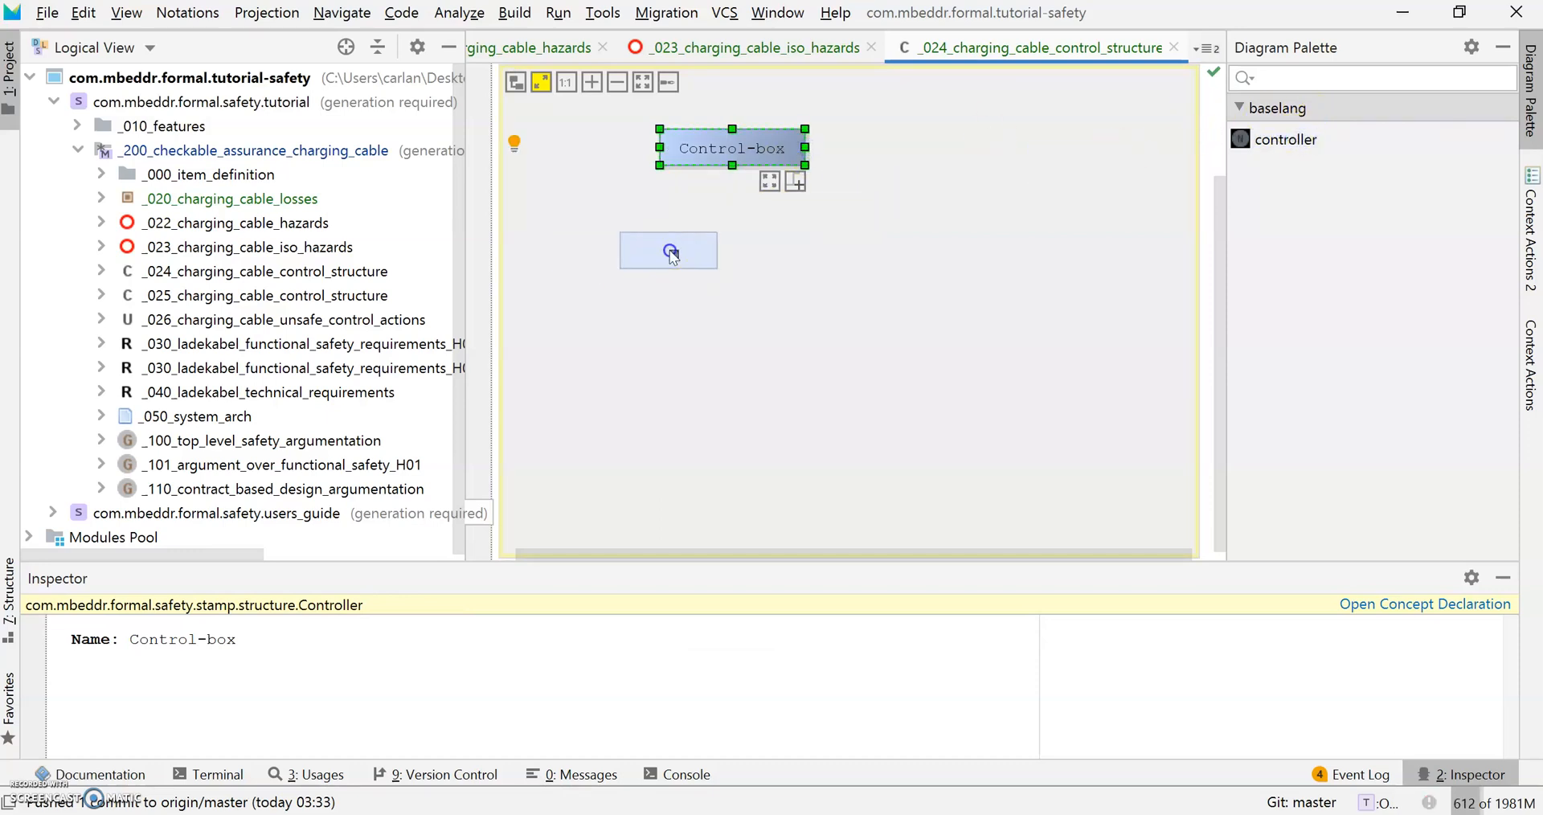
pyautogui.click(791, 253)
pyautogui.click(799, 318)
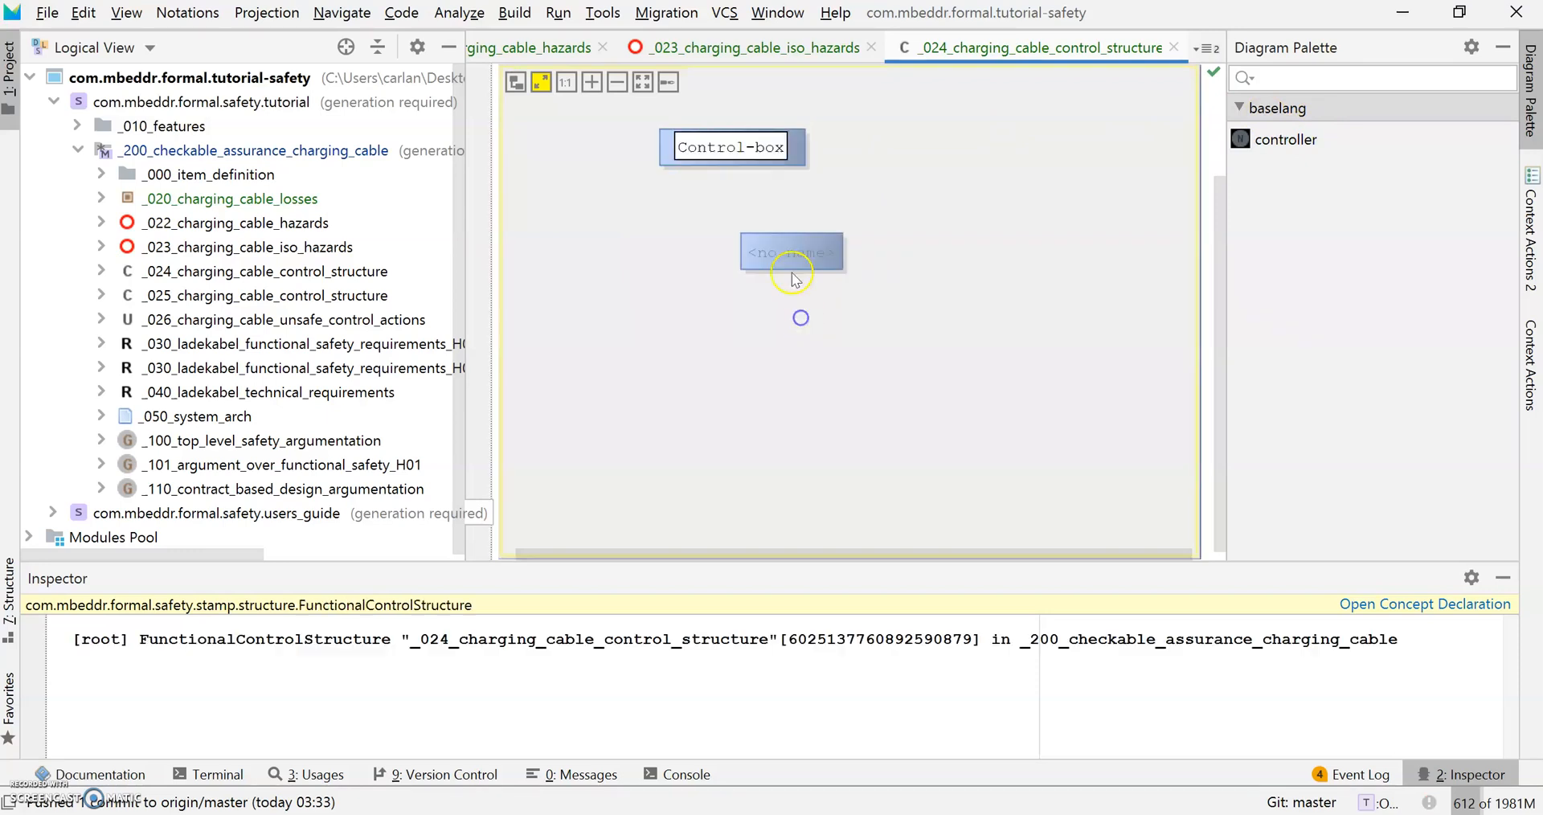
pyautogui.click(792, 252)
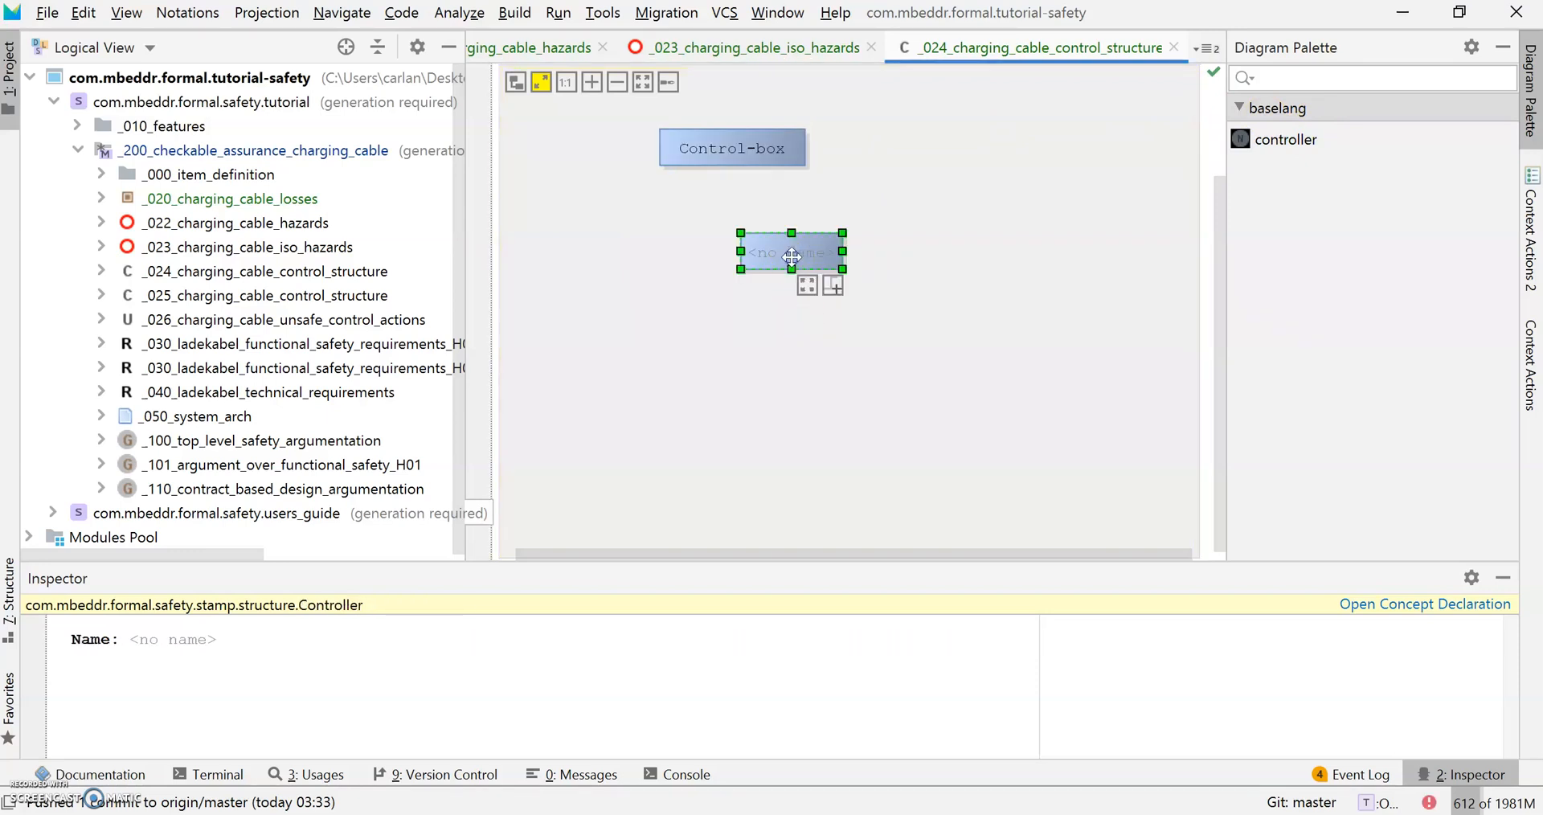
pyautogui.click(183, 641)
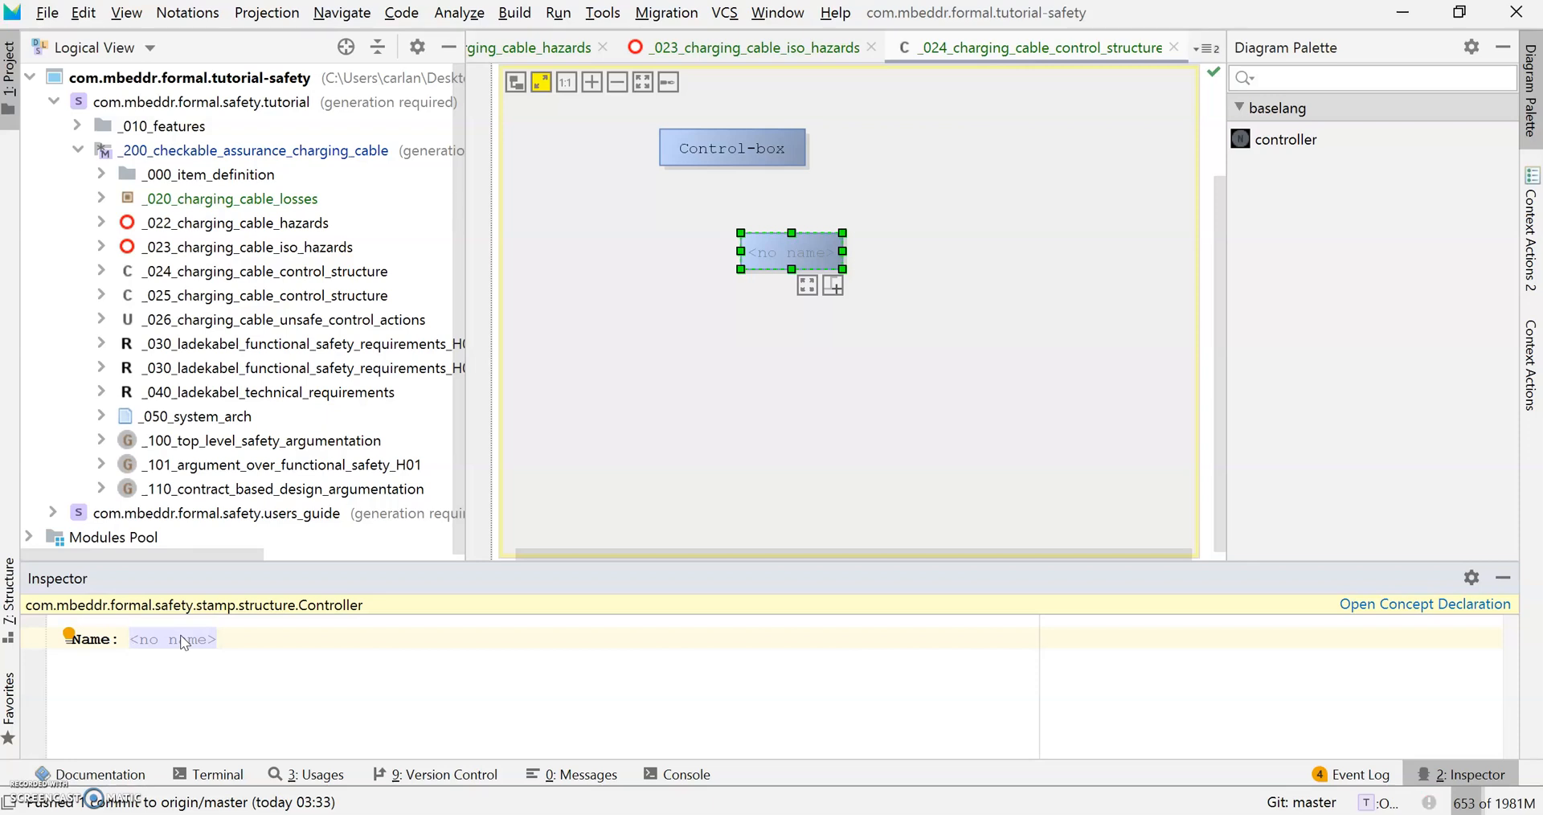
pyautogui.write('Electrical Sensors')
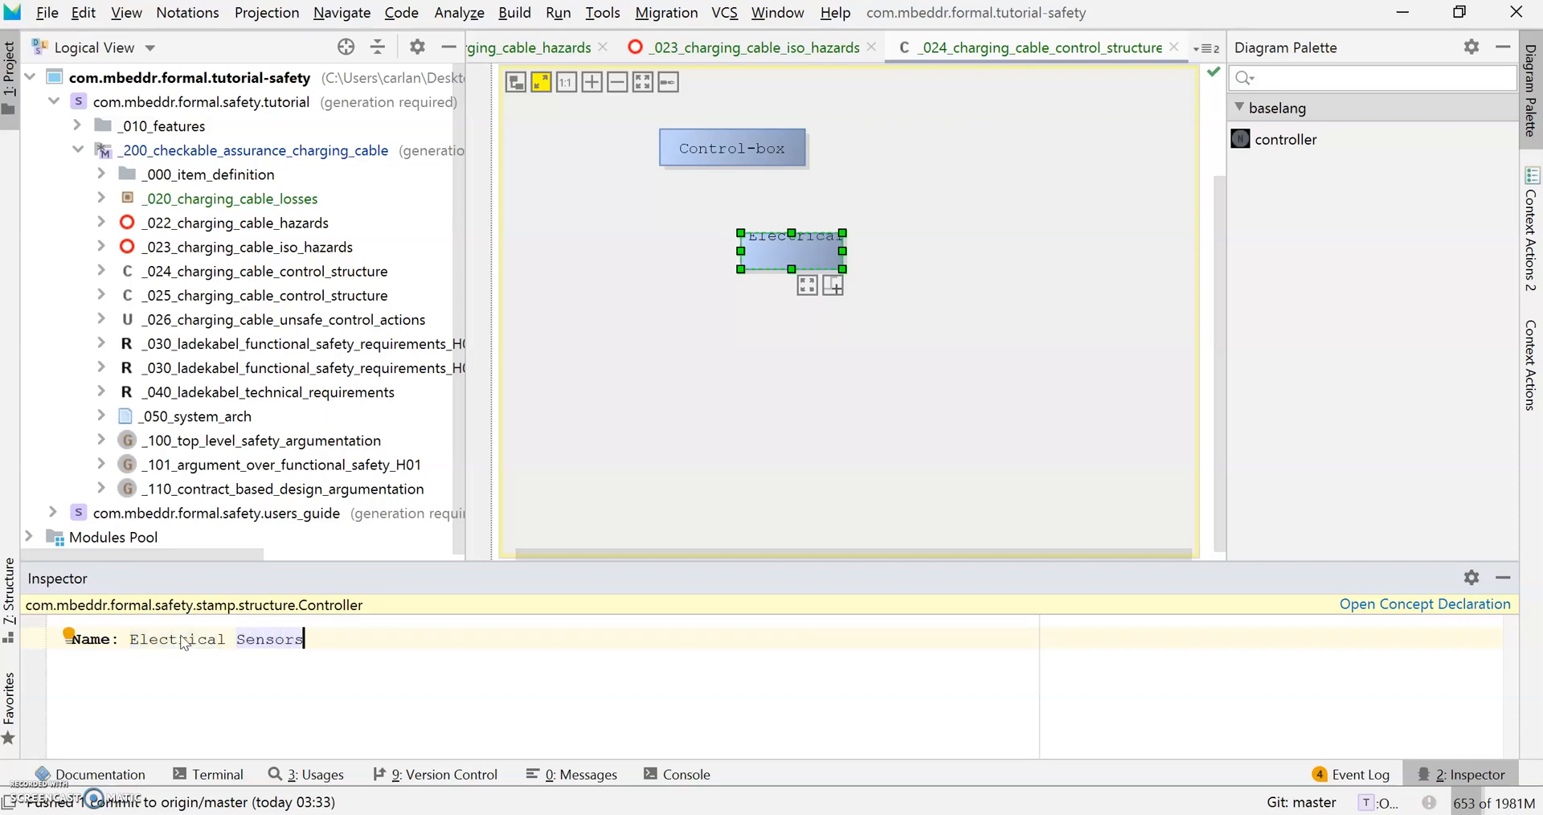
# Widen Electrical Sensors to show its full name and drop another controller onto the diagram.
pyautogui.click(778, 383)
pyautogui.click(804, 234)
pyautogui.moveTo(842, 251); pyautogui.dragTo(930, 251)
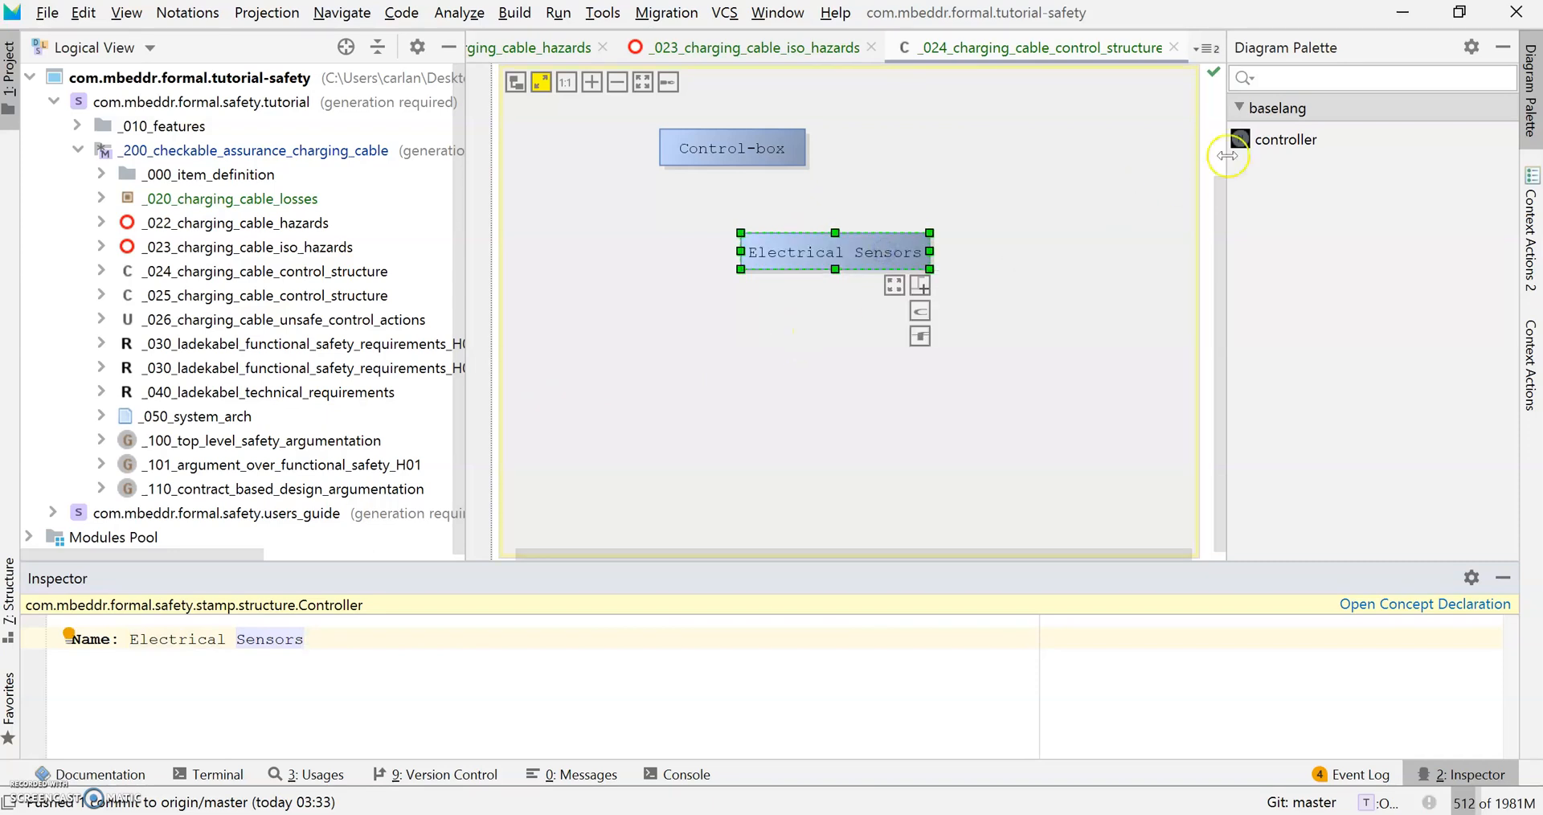
pyautogui.moveTo(1279, 139); pyautogui.dragTo(584, 248)
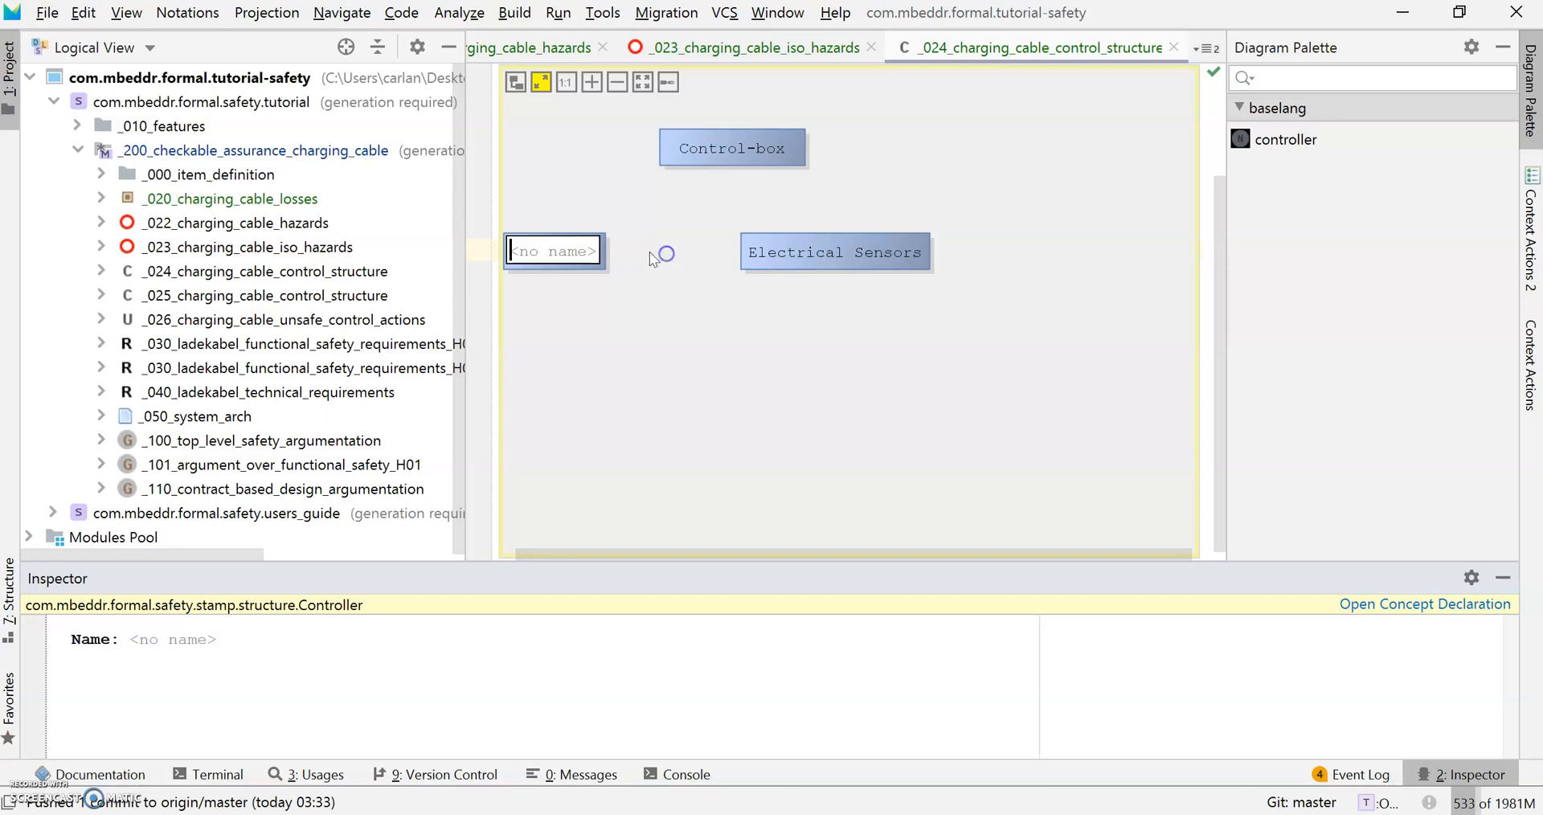
# Move the new controller toward Electrical Sensors and name it Switch.
pyautogui.click(641, 200)
pyautogui.moveTo(576, 240); pyautogui.dragTo(646, 235)
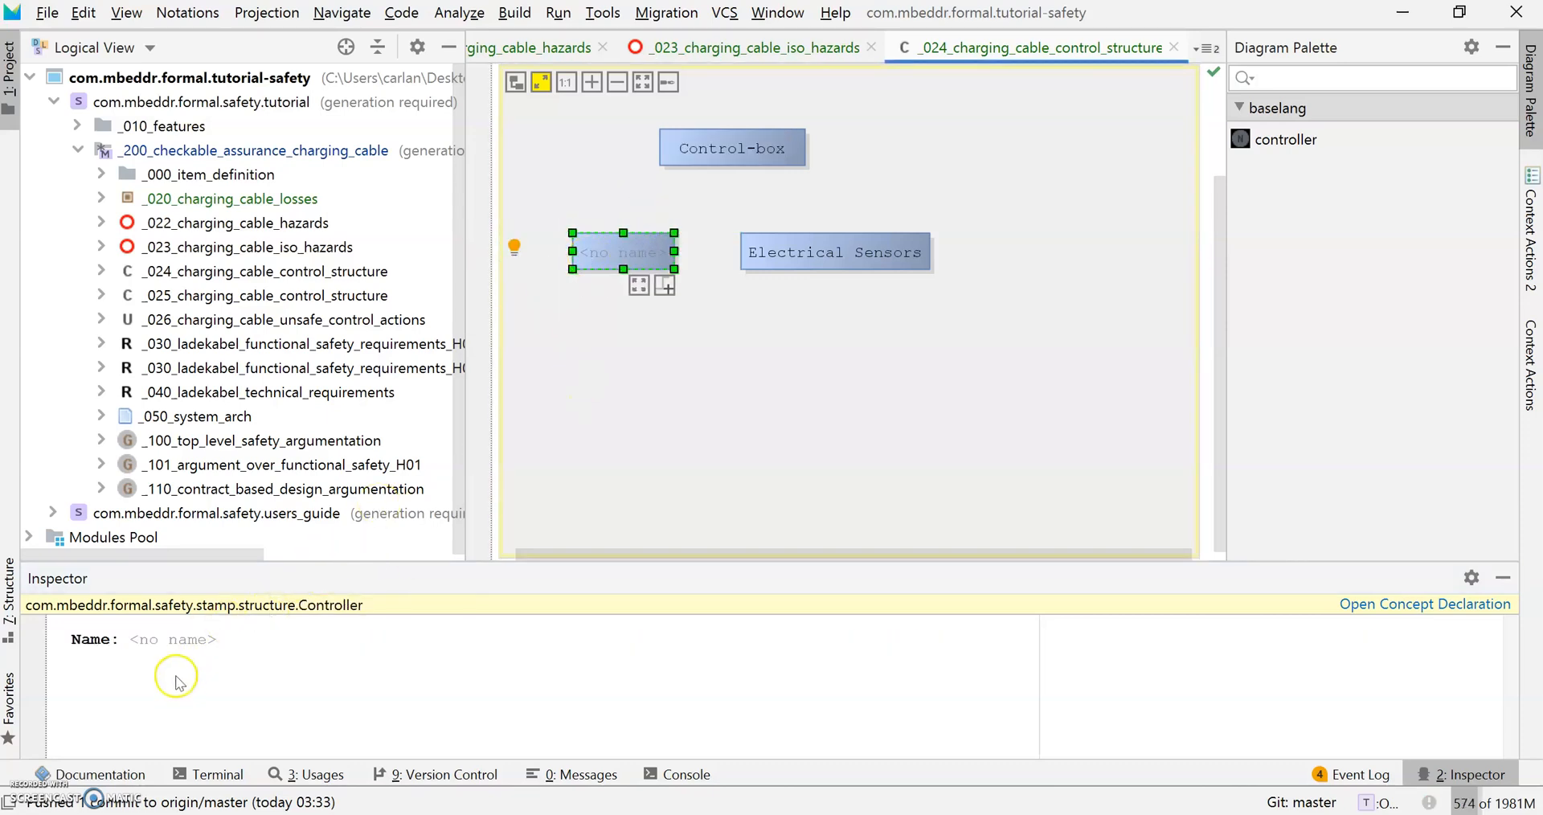
pyautogui.click(170, 641)
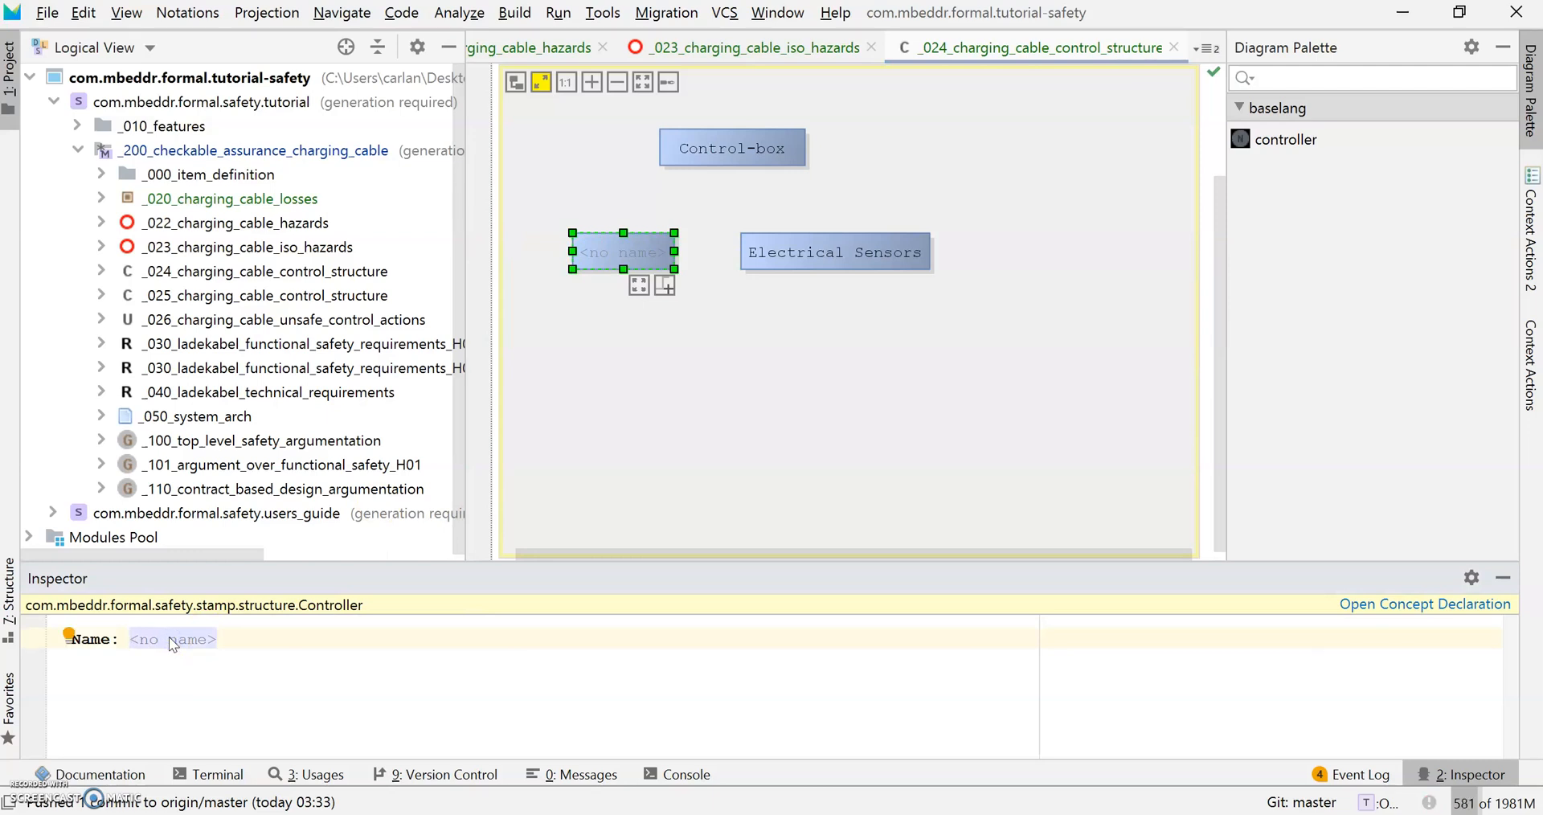
pyautogui.write('Switch')
# Widen the Switch box to the left and nudge it slightly right.
pyautogui.click(540, 275)
pyautogui.click(577, 251)
pyautogui.moveTo(572, 250); pyautogui.dragTo(546, 250)
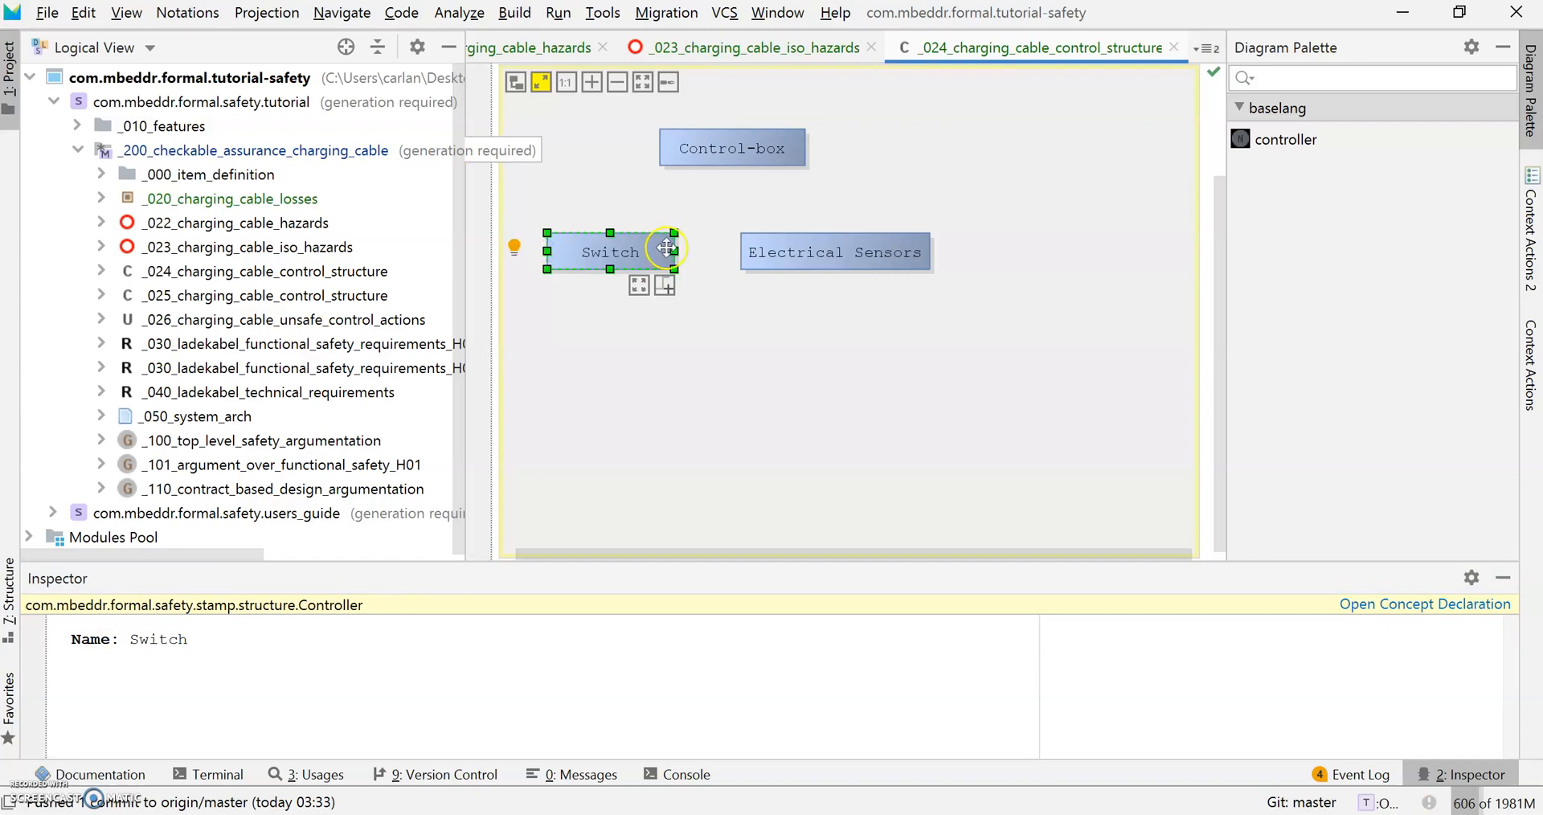
pyautogui.moveTo(664, 286)
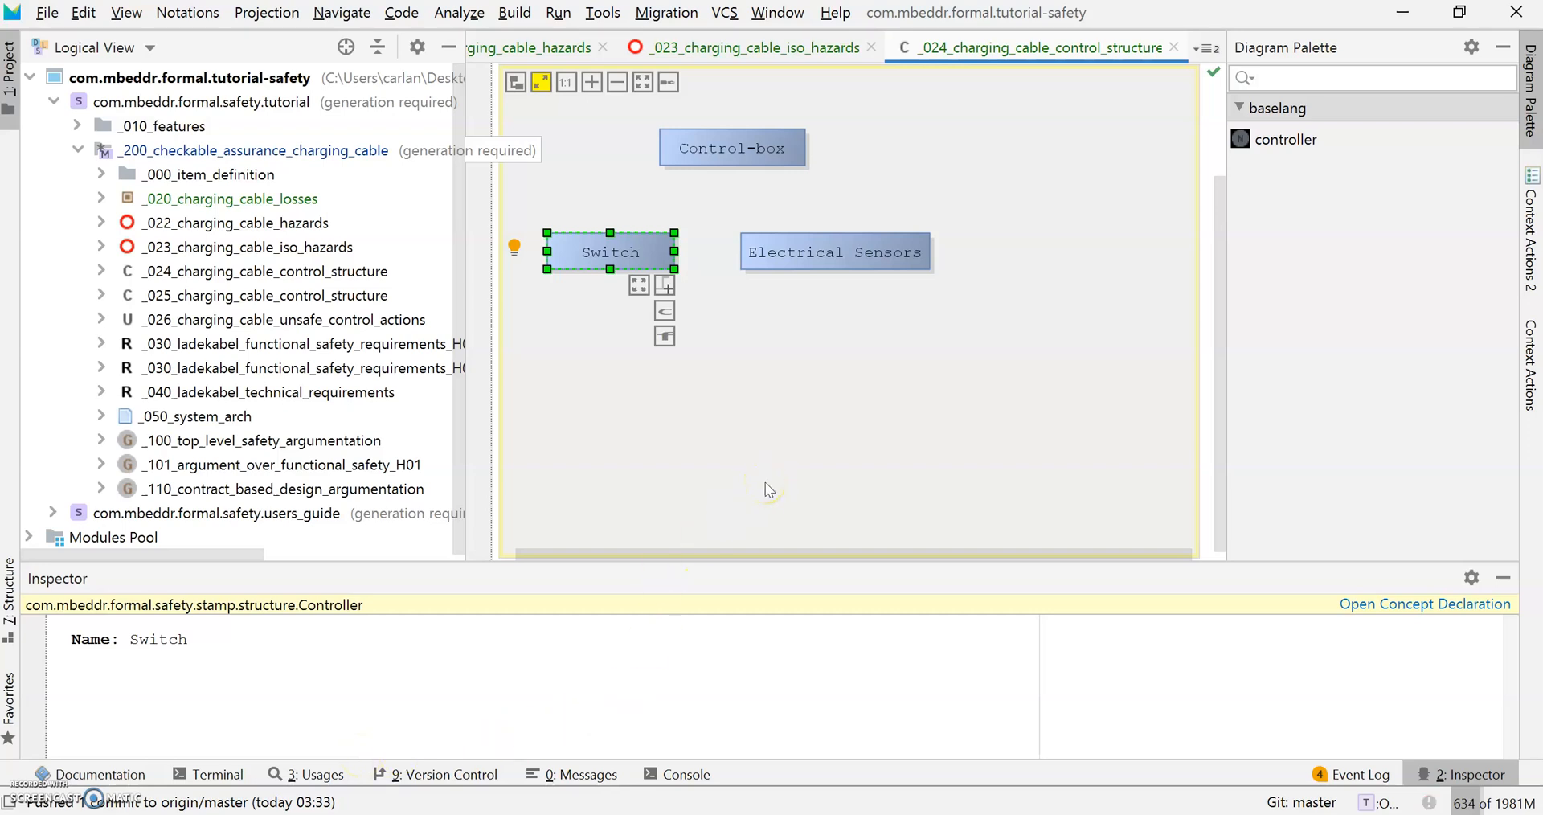
pyautogui.moveTo(656, 257); pyautogui.dragTo(677, 257)
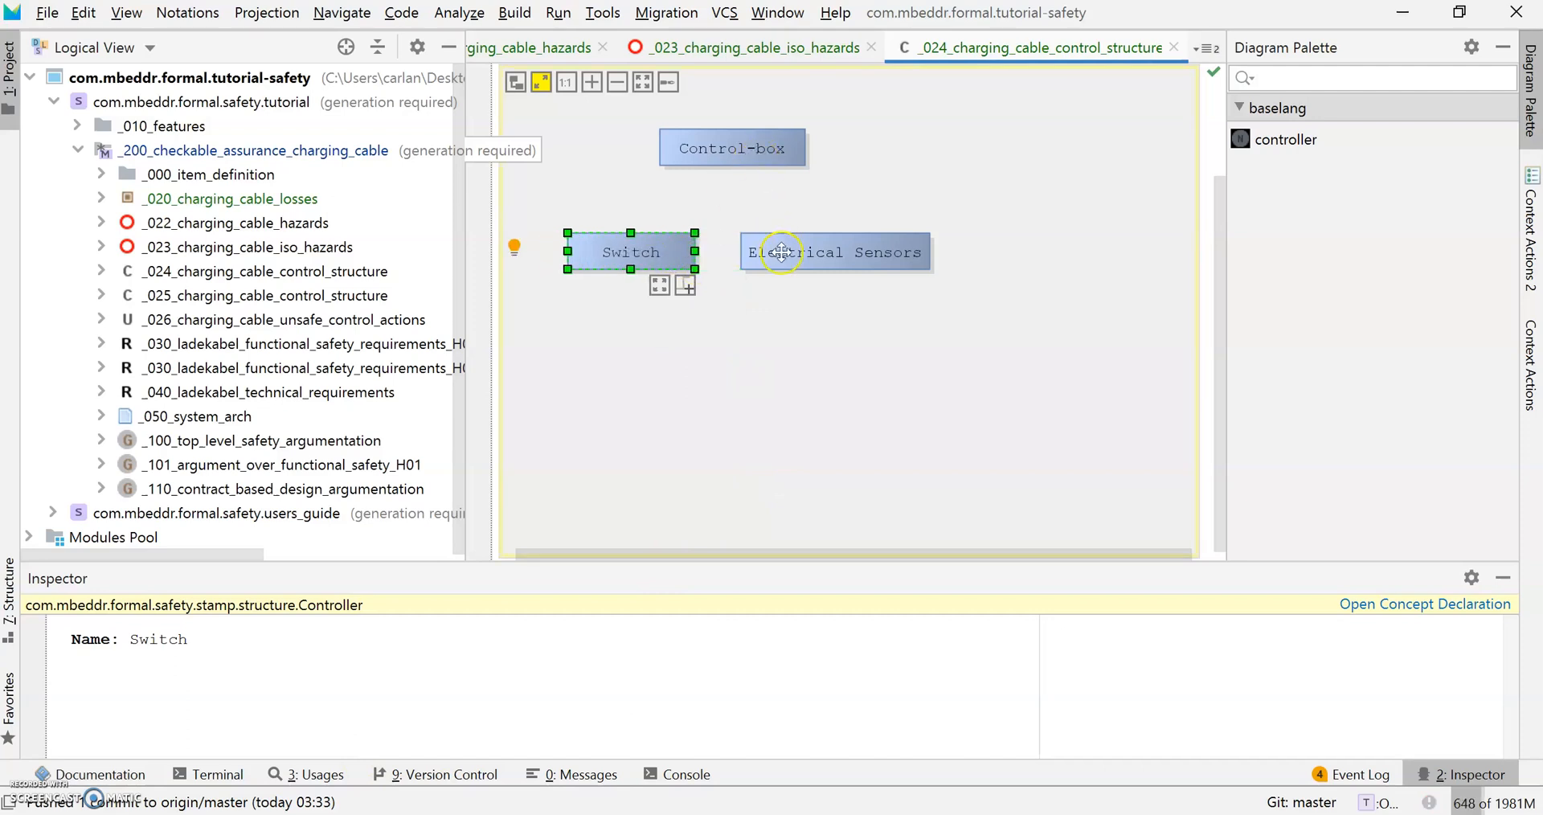
# Widen Control-box leftward, shift it right, and adjust the Electrical Sensors box.
pyautogui.click(733, 148)
pyautogui.moveTo(659, 145); pyautogui.dragTo(623, 145)
pyautogui.click(731, 313)
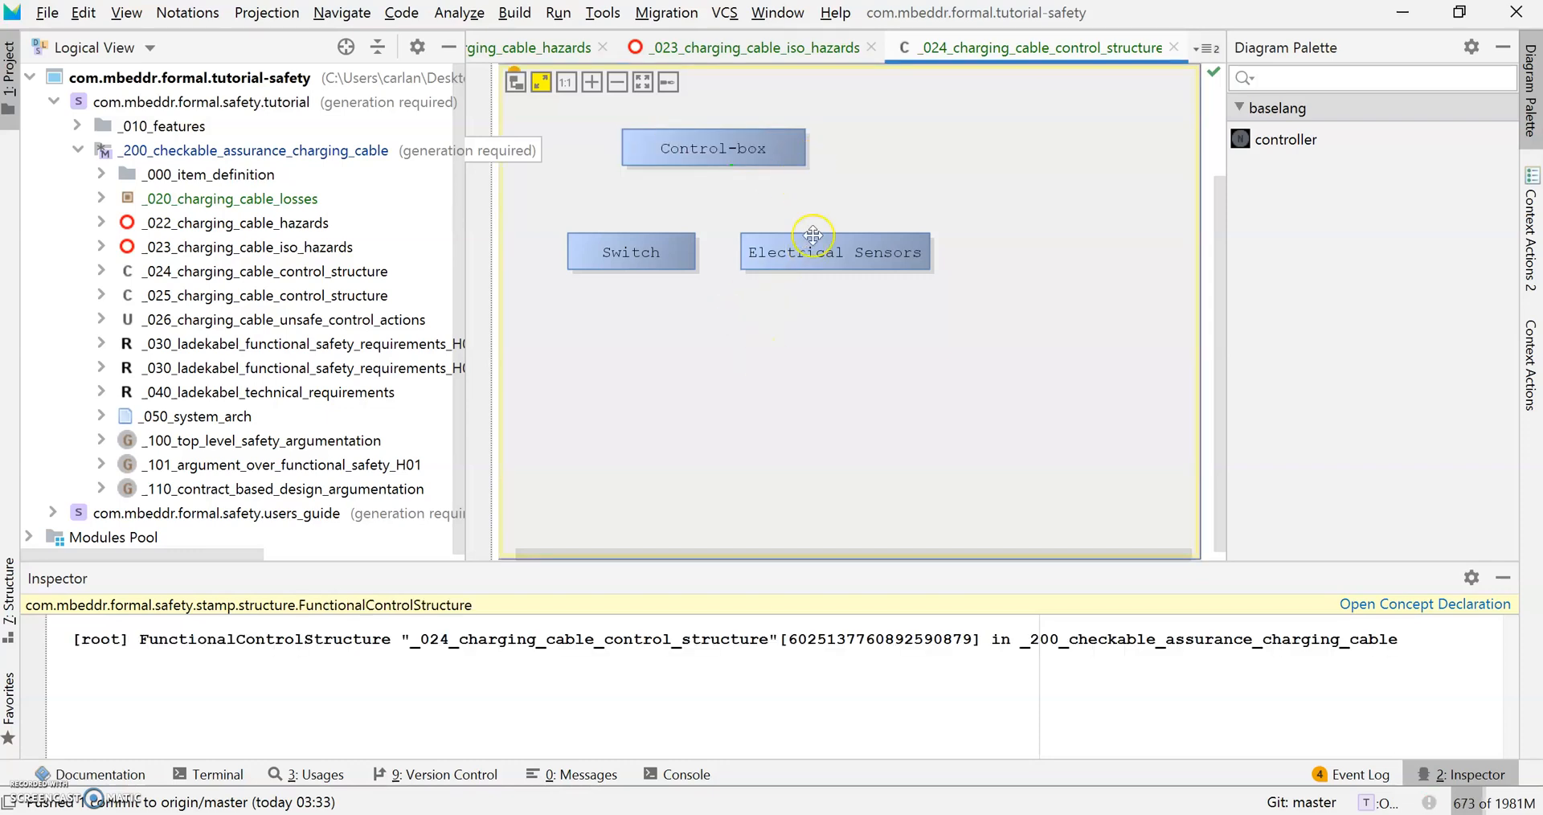
pyautogui.moveTo(785, 146); pyautogui.dragTo(803, 146)
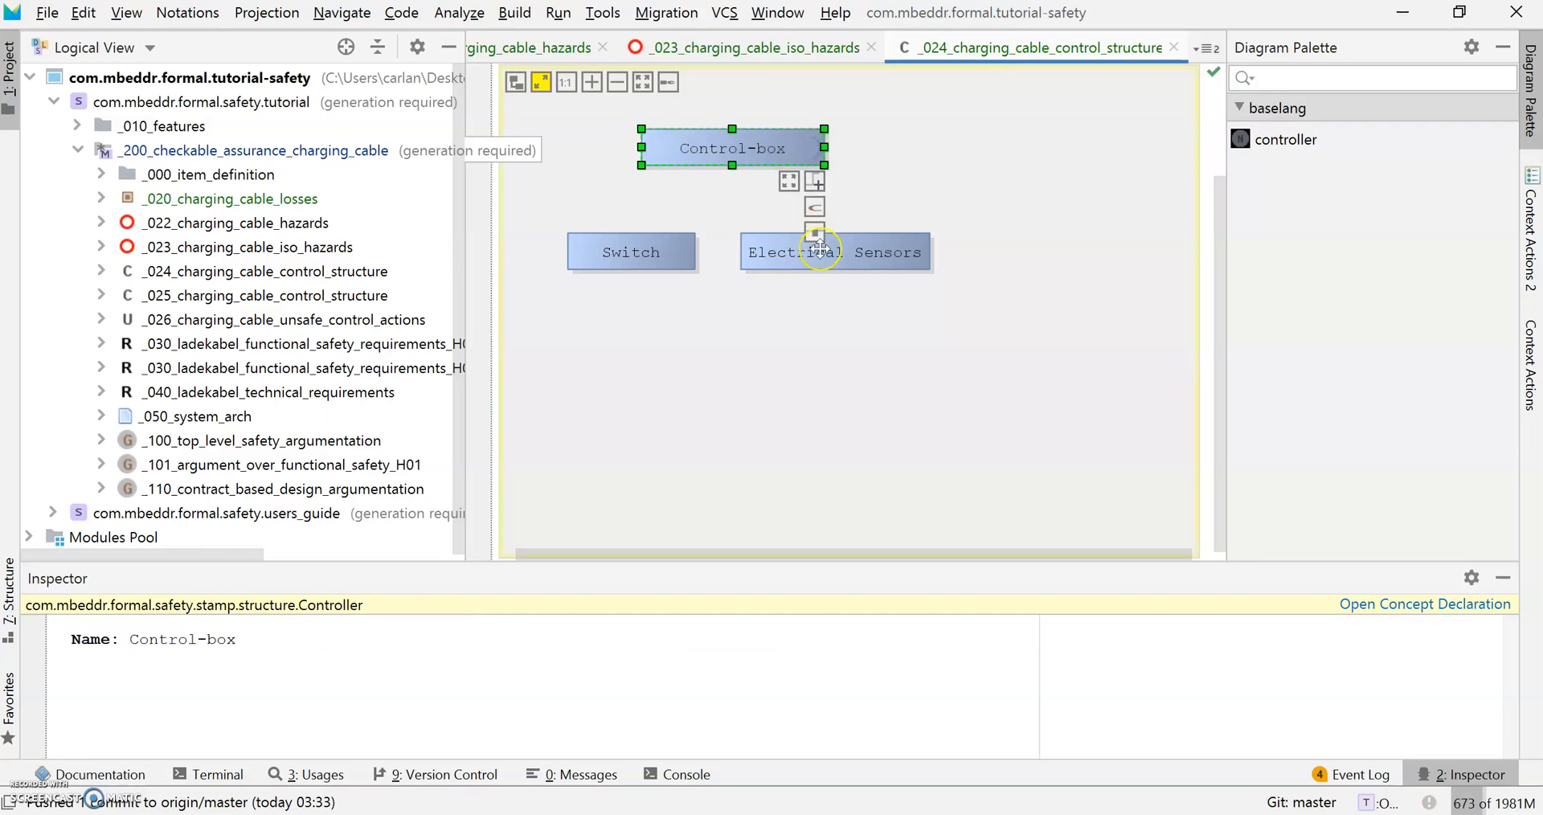
pyautogui.click(873, 243)
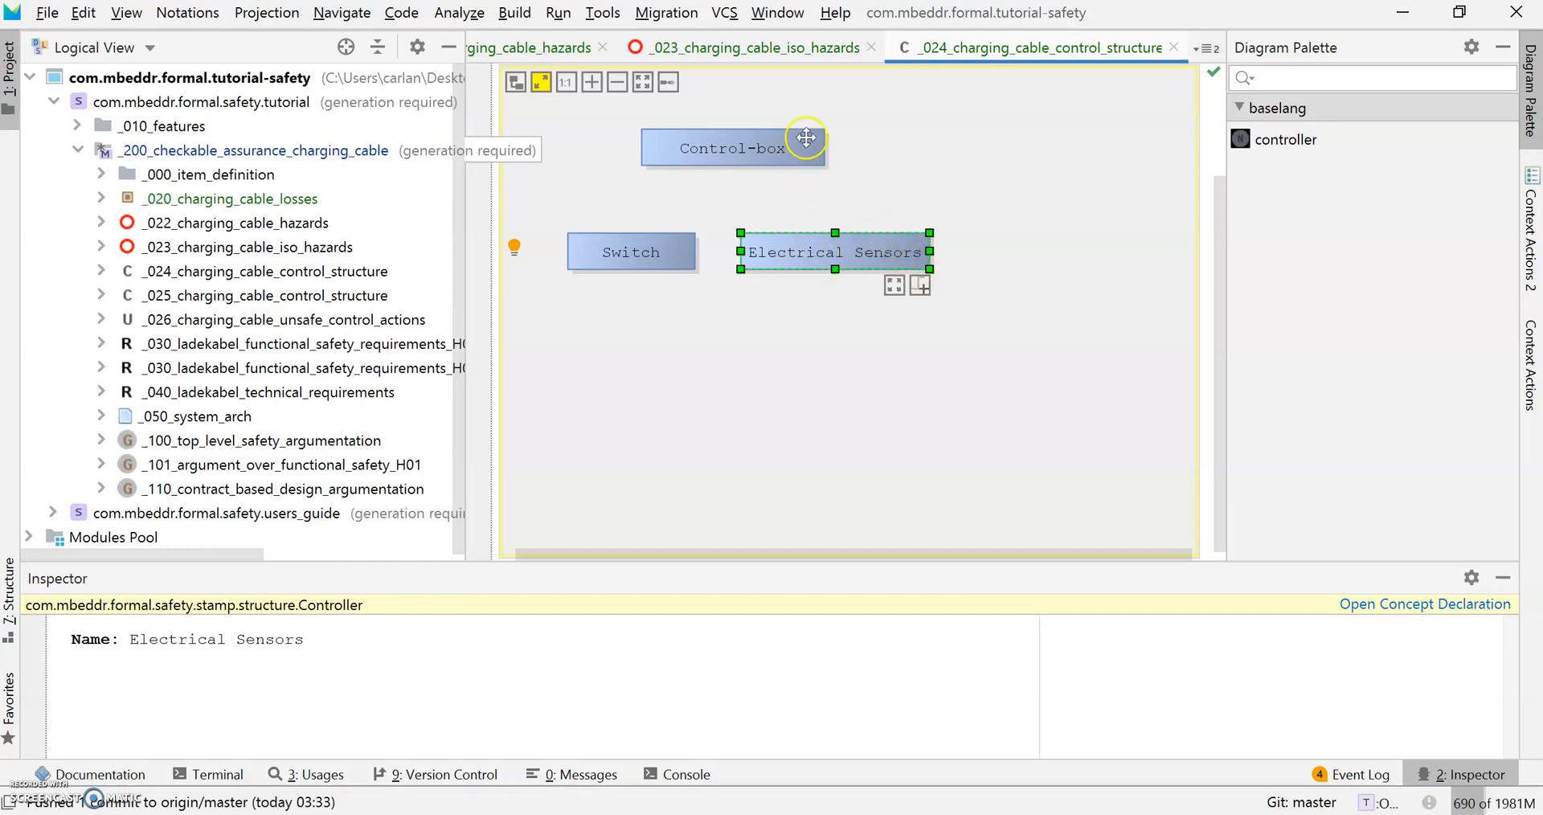
pyautogui.moveTo(921, 286)
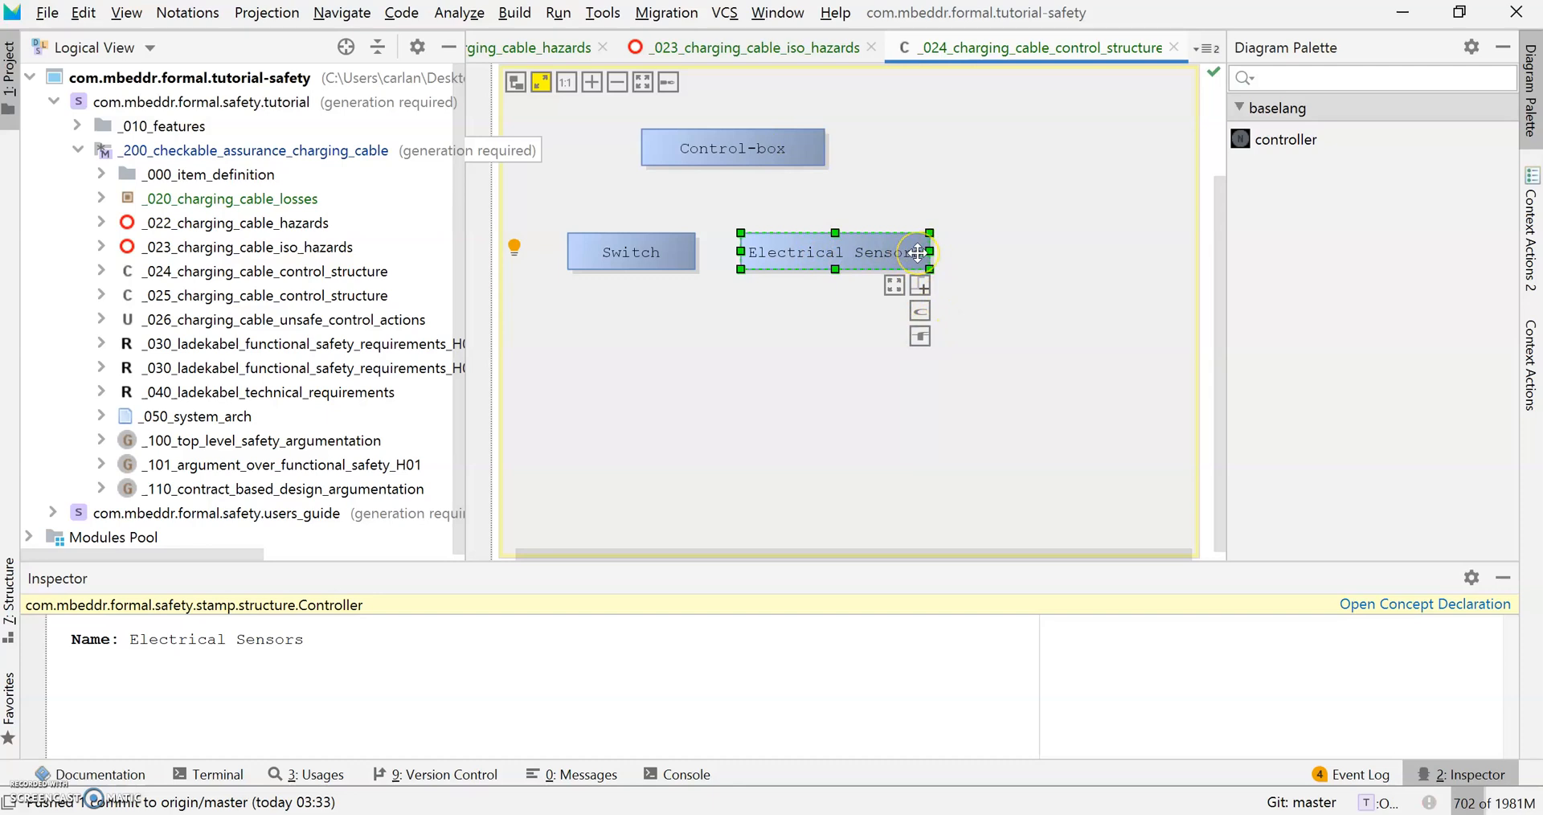
pyautogui.click(885, 253)
pyautogui.click(905, 260)
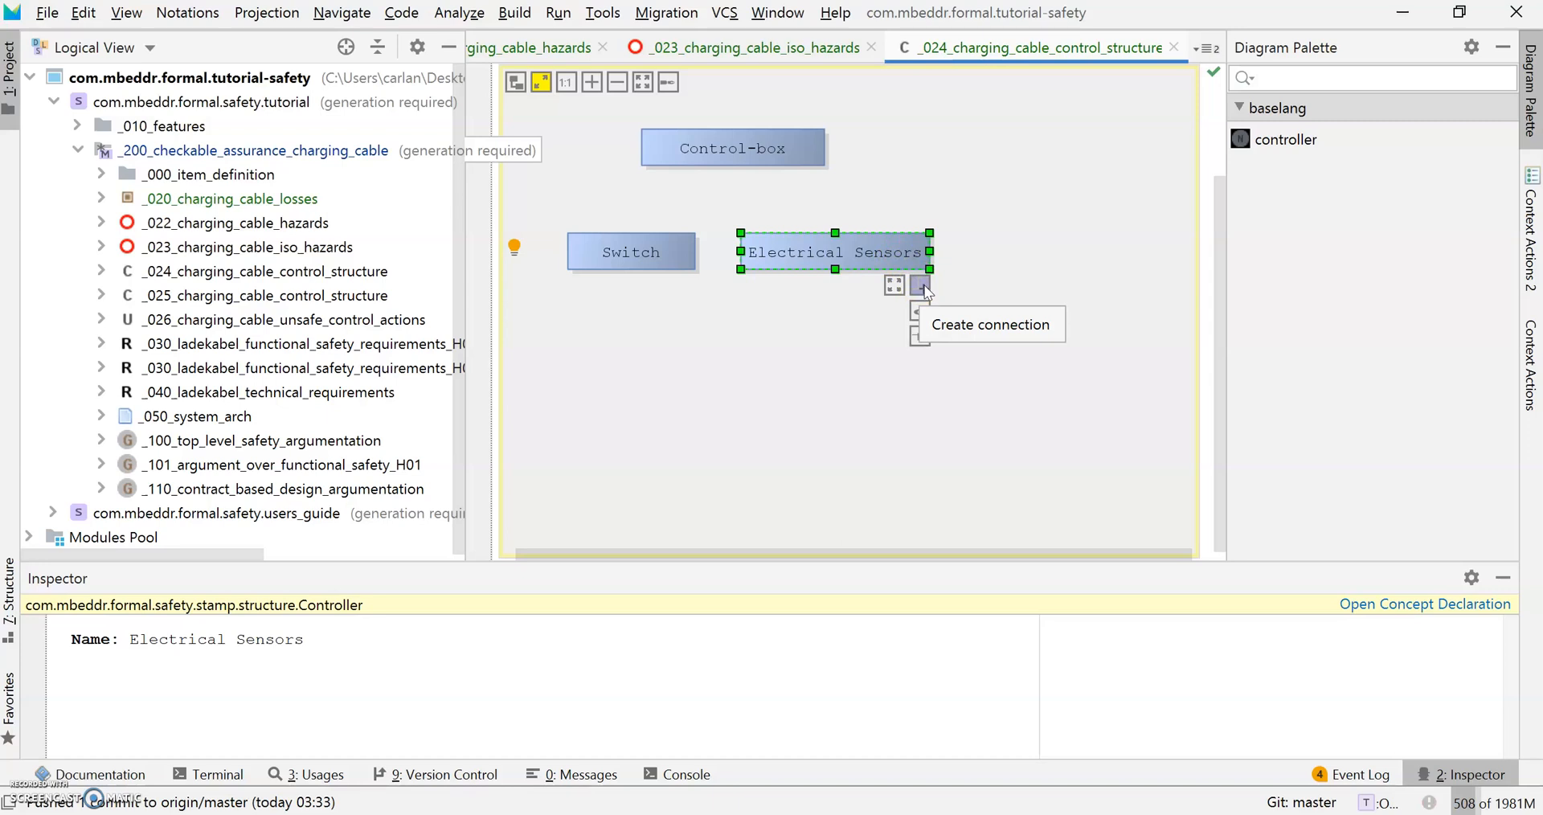
pyautogui.click(925, 287)
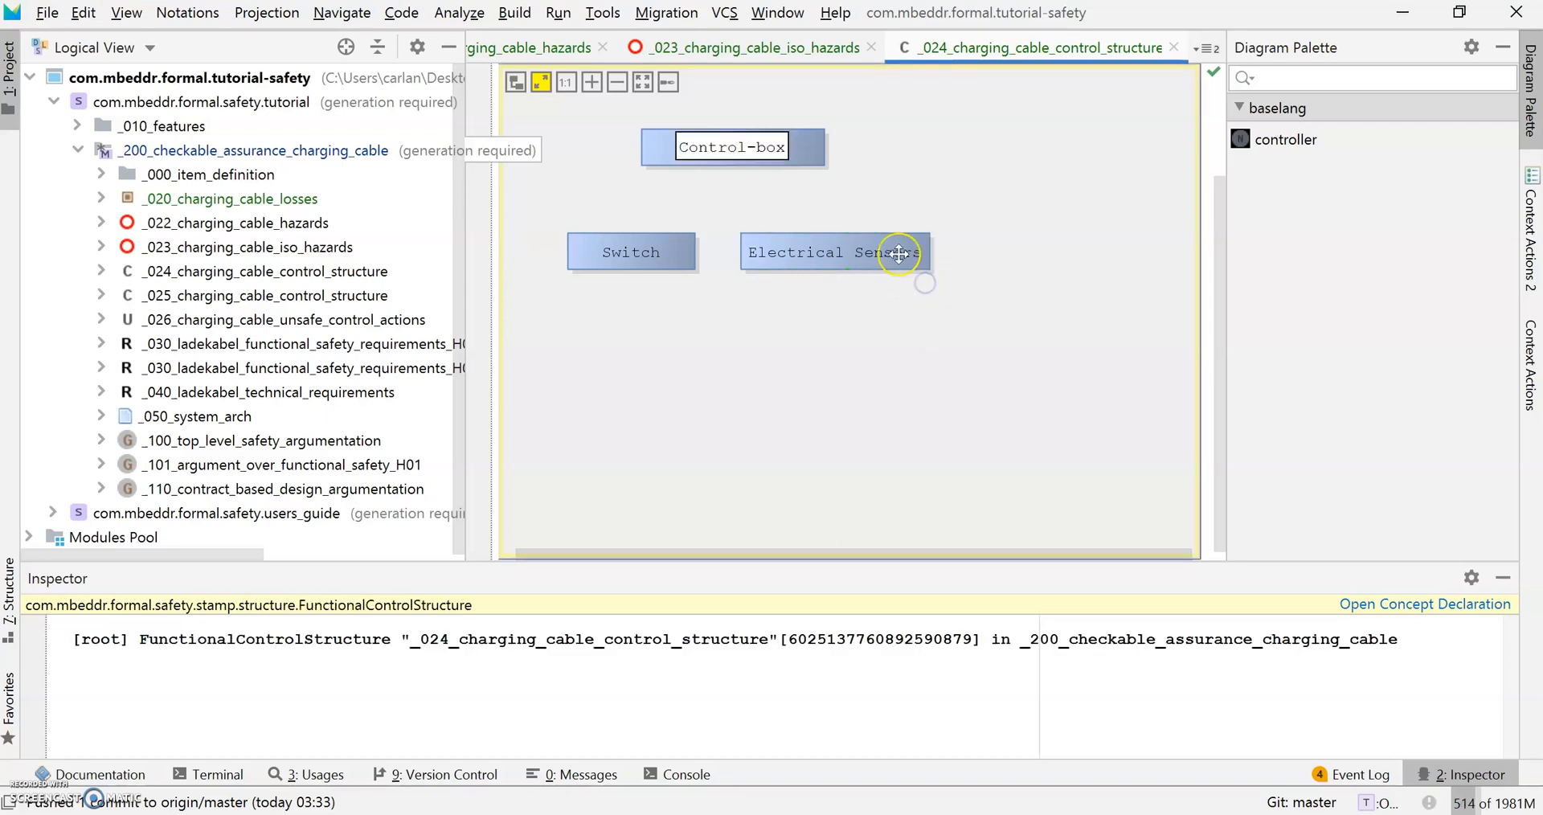
pyautogui.click(925, 266)
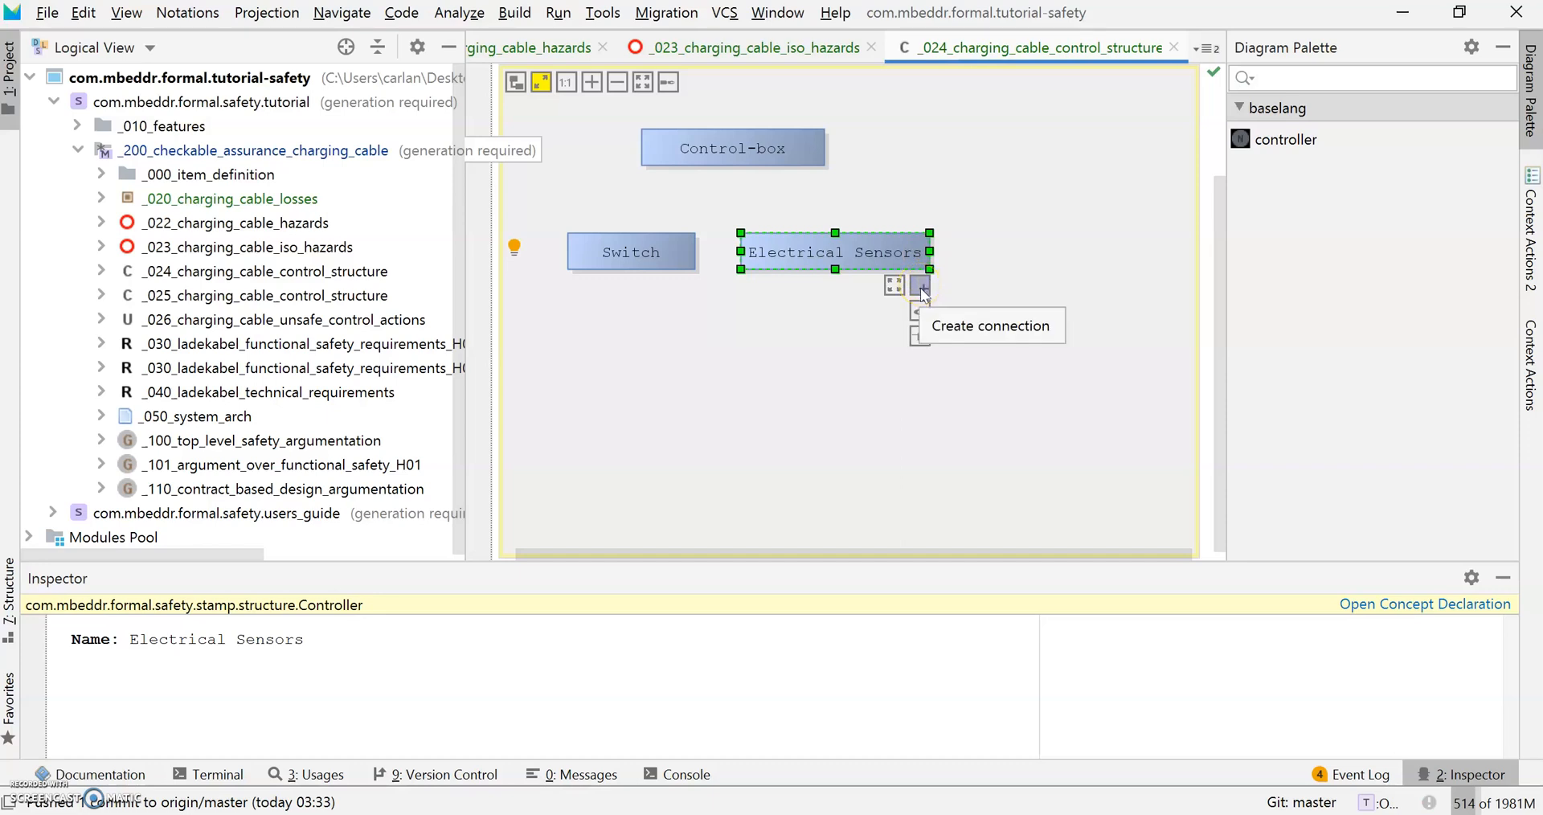
pyautogui.click(929, 321)
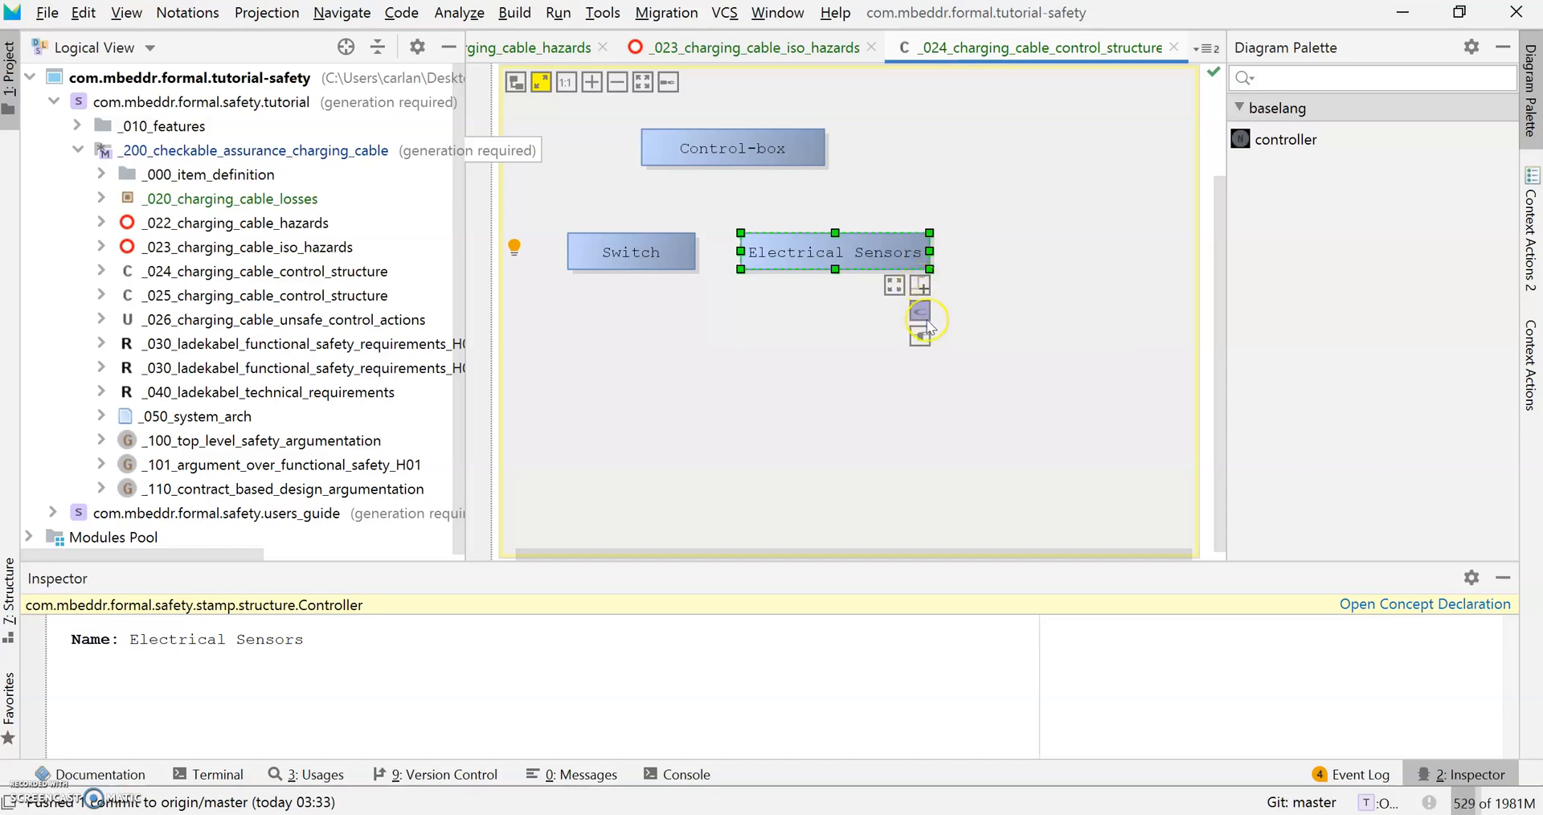
pyautogui.click(928, 335)
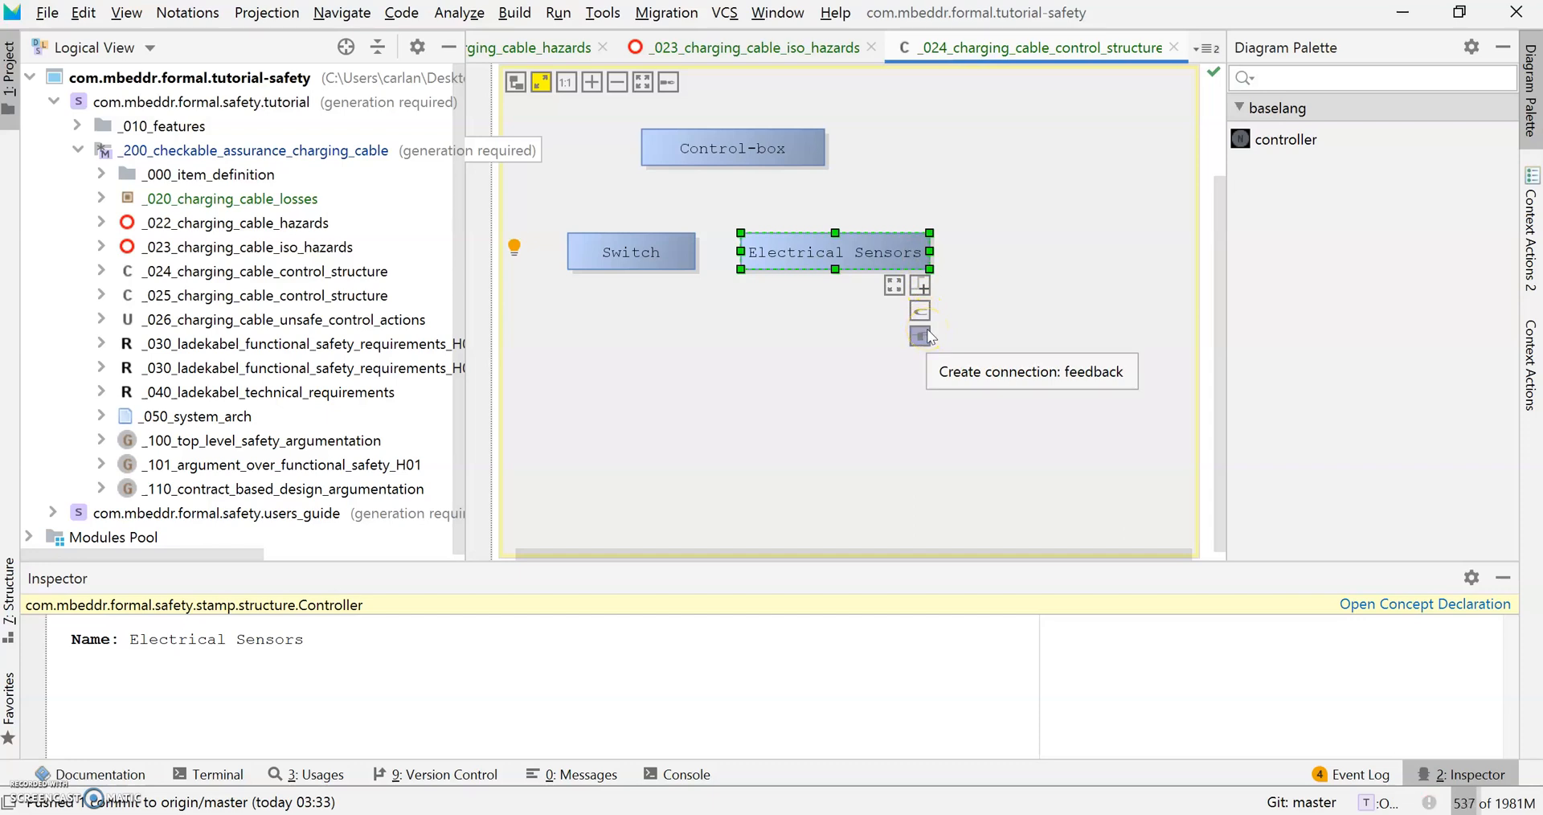
pyautogui.click(928, 327)
pyautogui.click(928, 318)
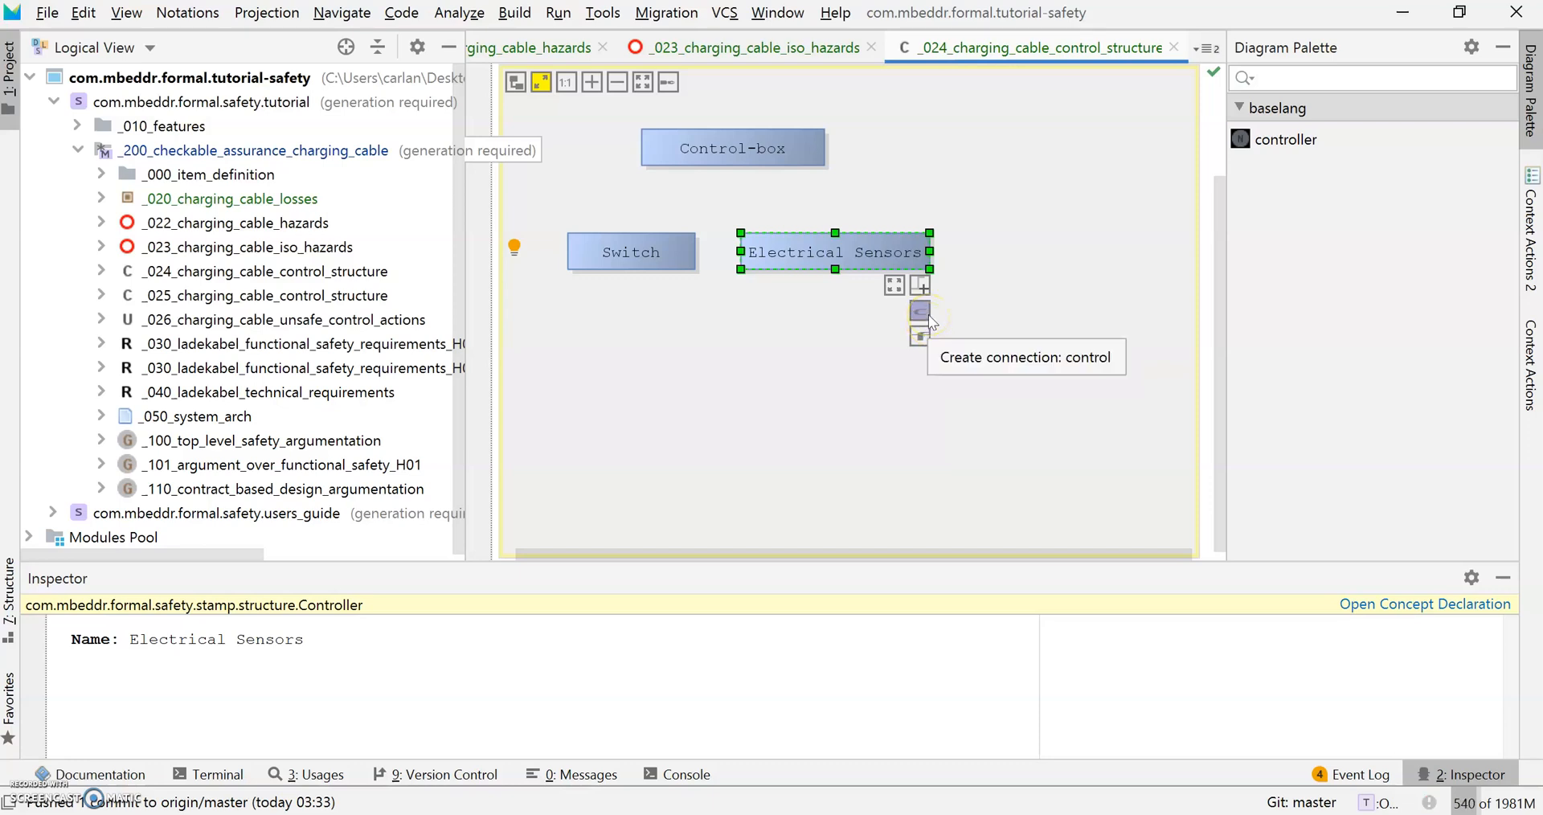
pyautogui.click(929, 338)
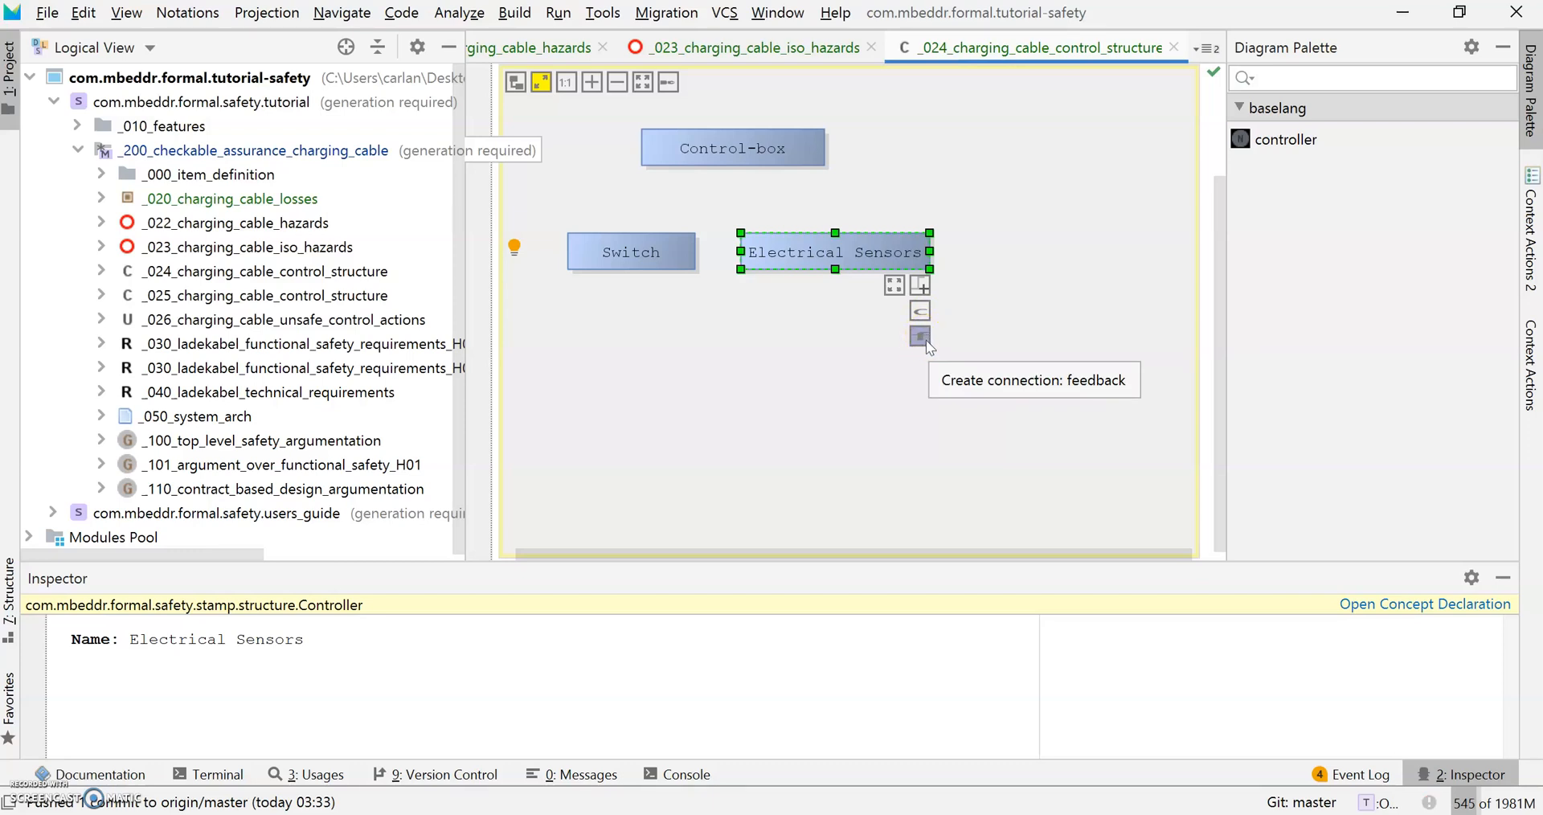
pyautogui.click(923, 339)
# Draw a feedback connection from Electrical Sensors up to Control-box and move its label beside the arrow.
pyautogui.moveTo(922, 341); pyautogui.dragTo(914, 147)
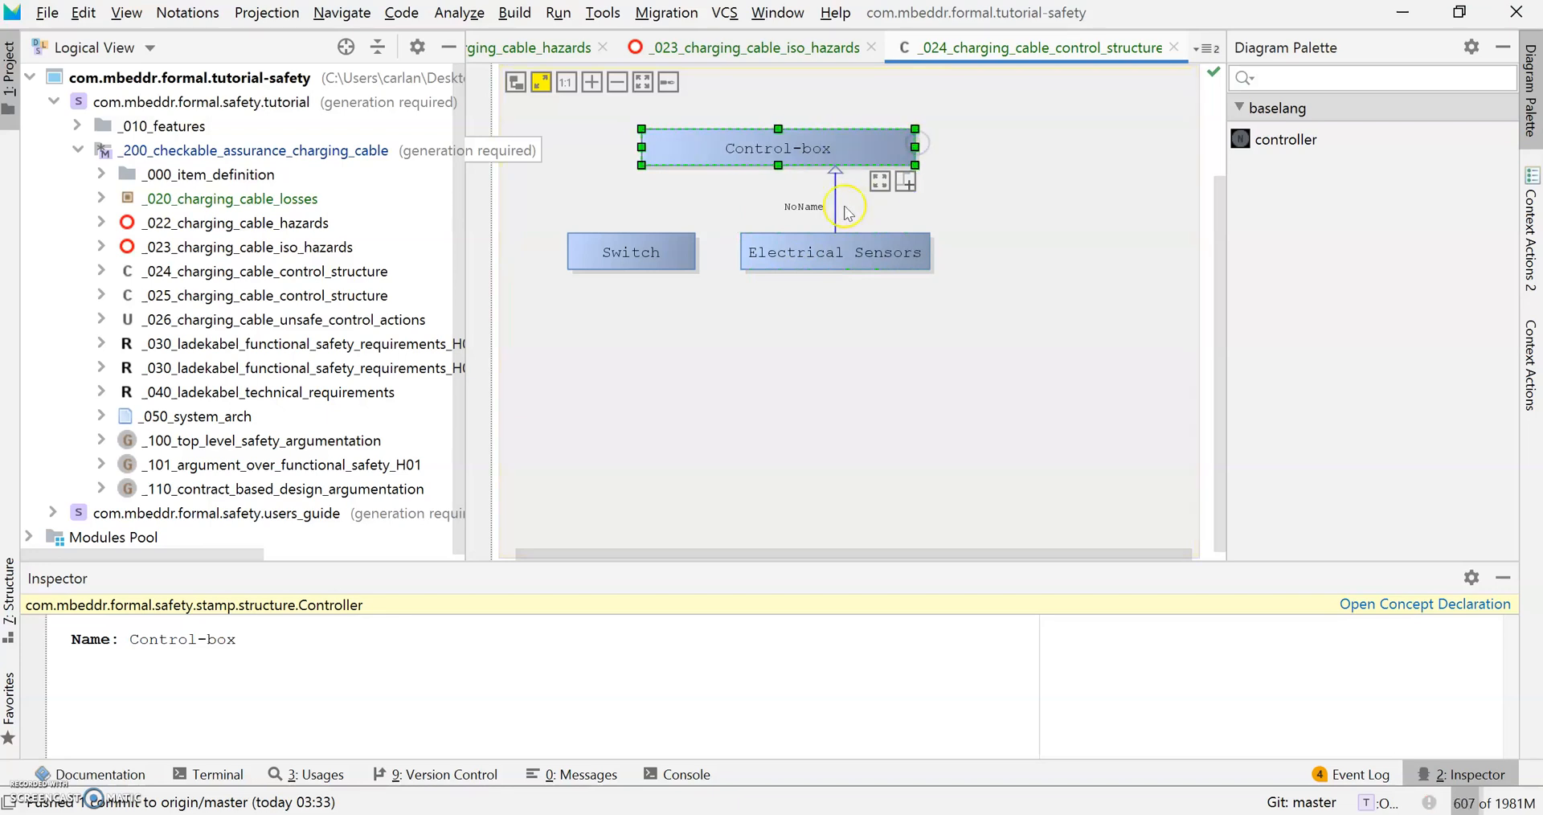
pyautogui.click(811, 203)
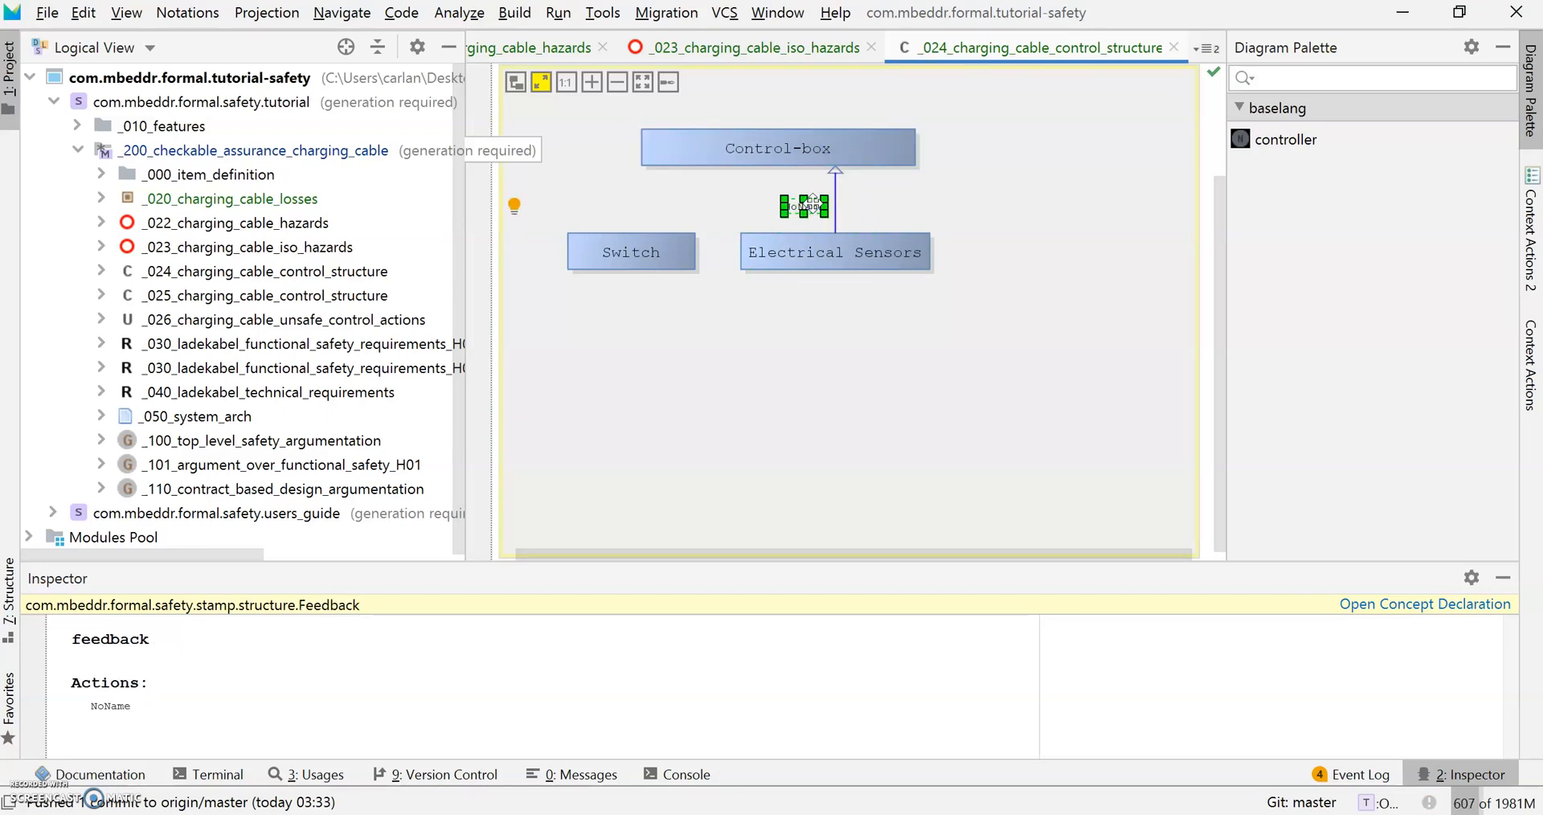
pyautogui.moveTo(811, 202); pyautogui.dragTo(872, 195)
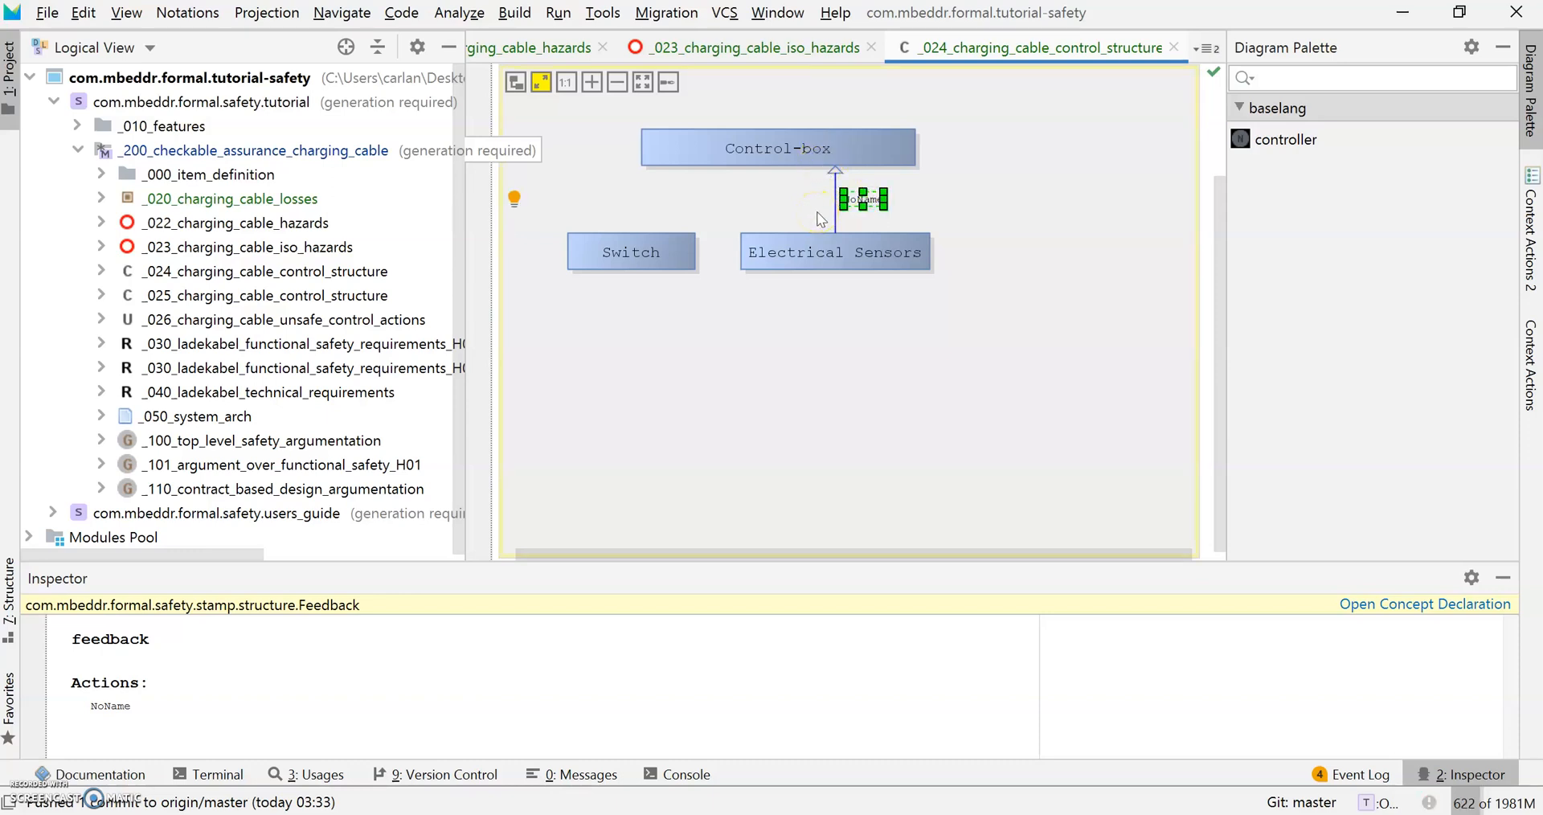
# Replace the NoName action with Intensity and add Voltage as a second action.
pyautogui.doubleClick(111, 705)
pyautogui.press('BackSpace')
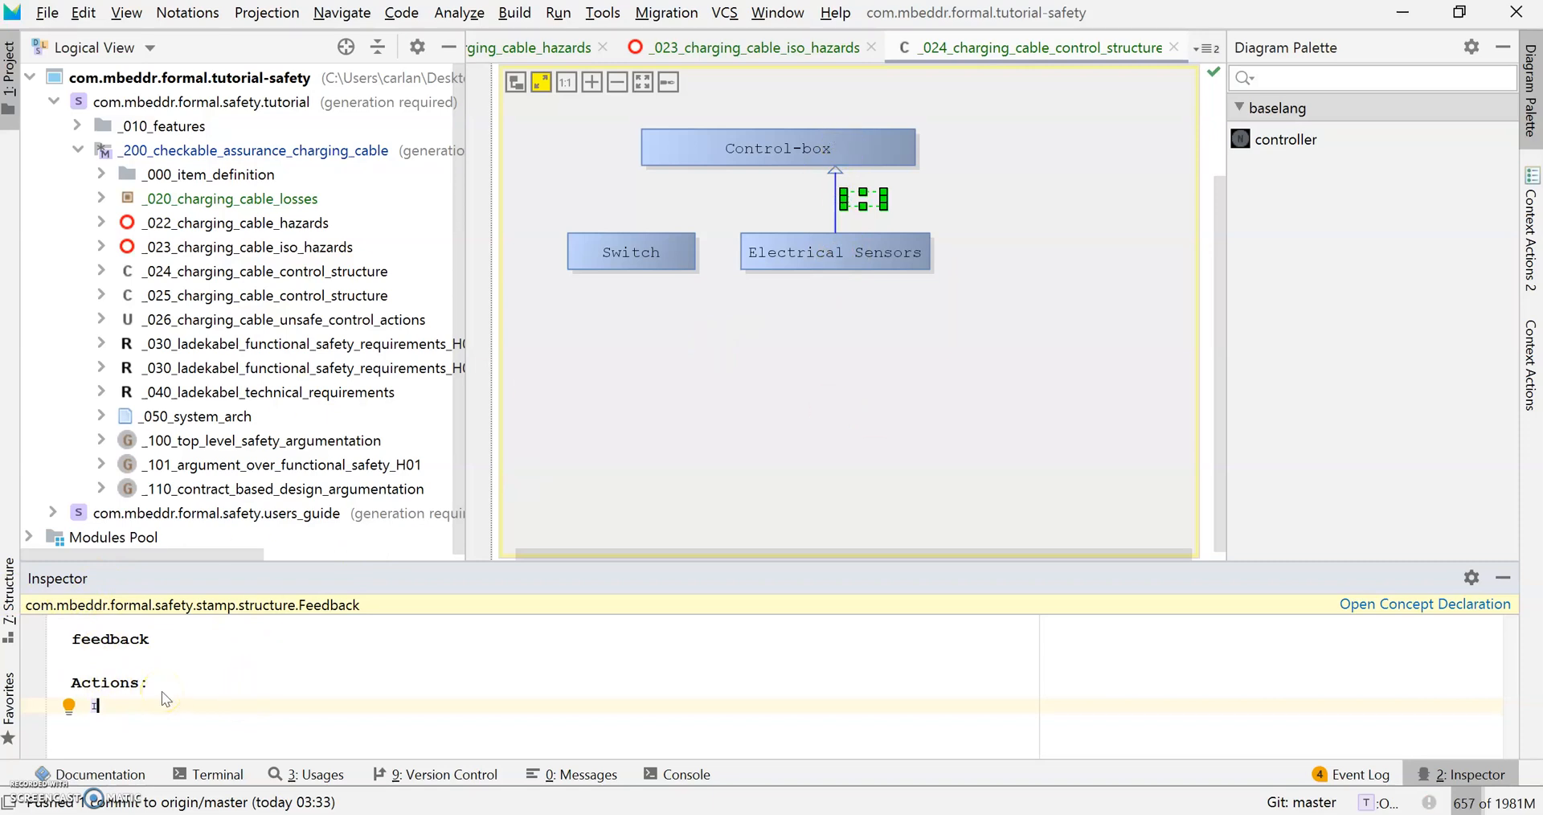
pyautogui.write('ntensity')
pyautogui.press('Return')
pyautogui.write('Voltage')
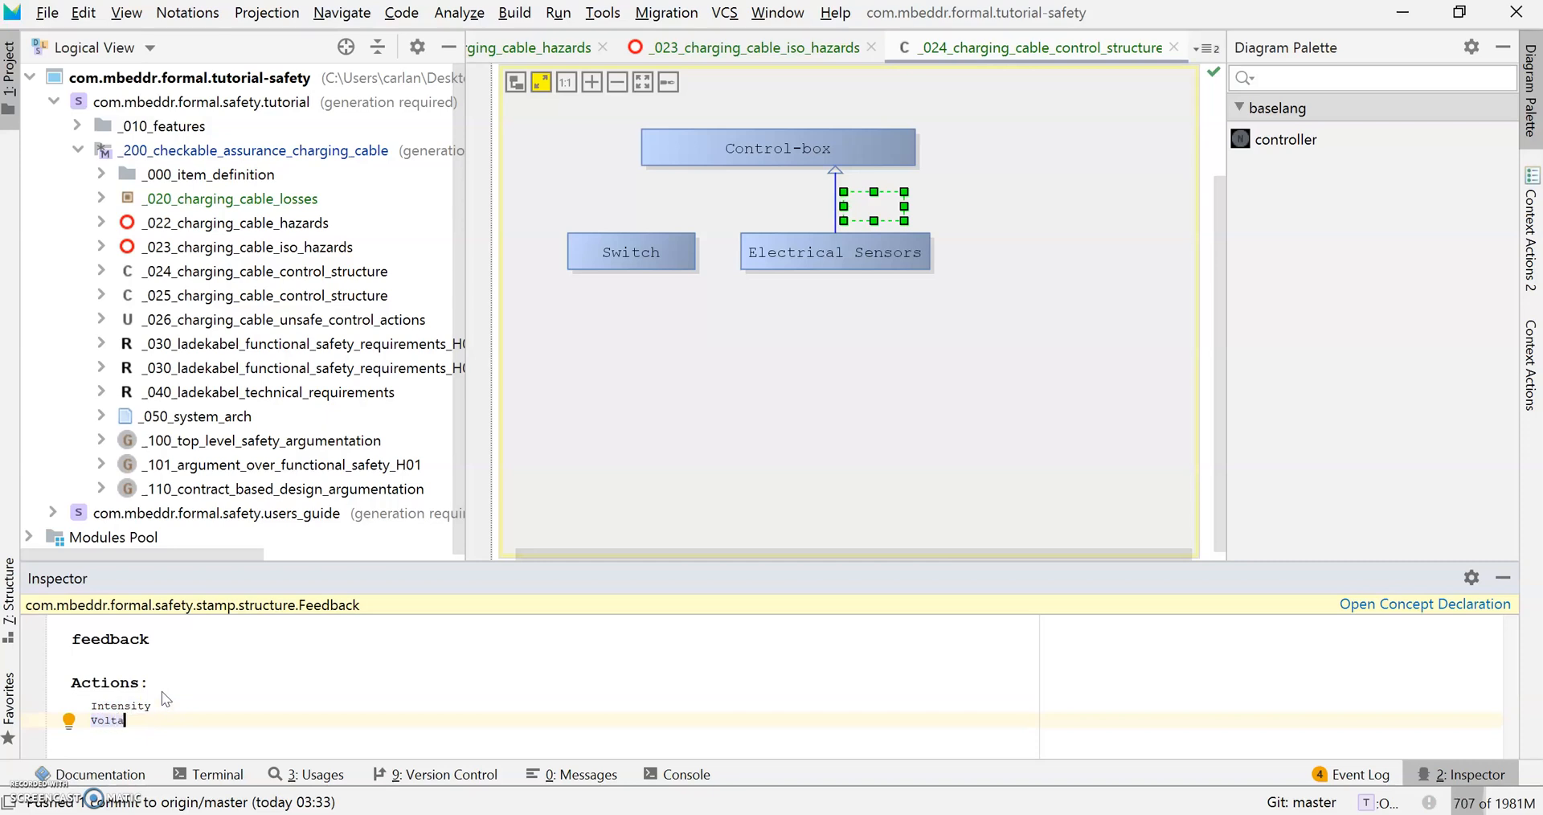
pyautogui.click(901, 264)
pyautogui.click(642, 180)
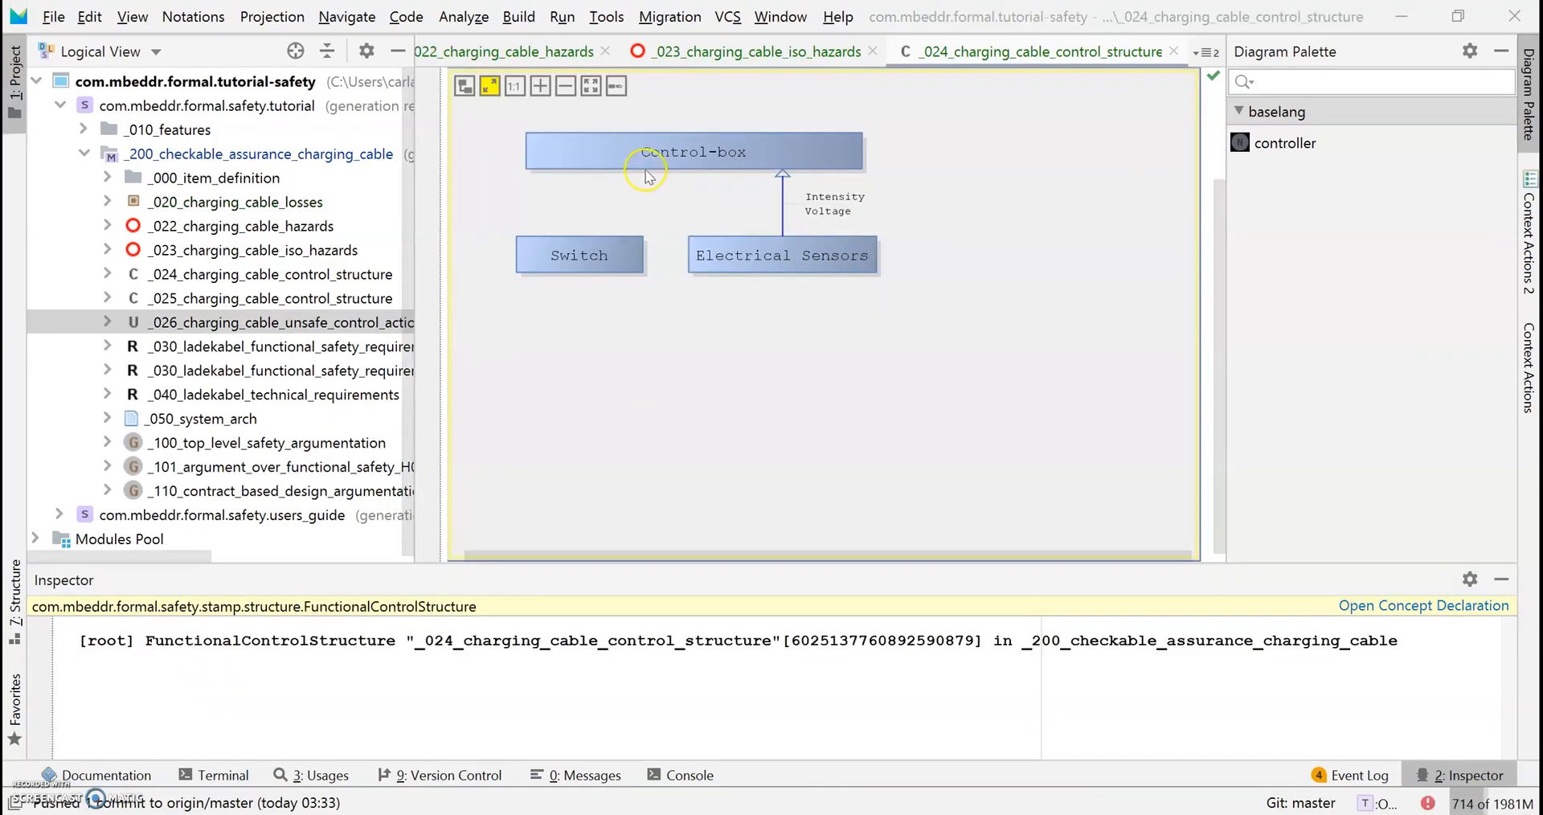
# Drag a control connection from Control-box onto Switch and shift the link left.
pyautogui.click(650, 158)
pyautogui.click(815, 146)
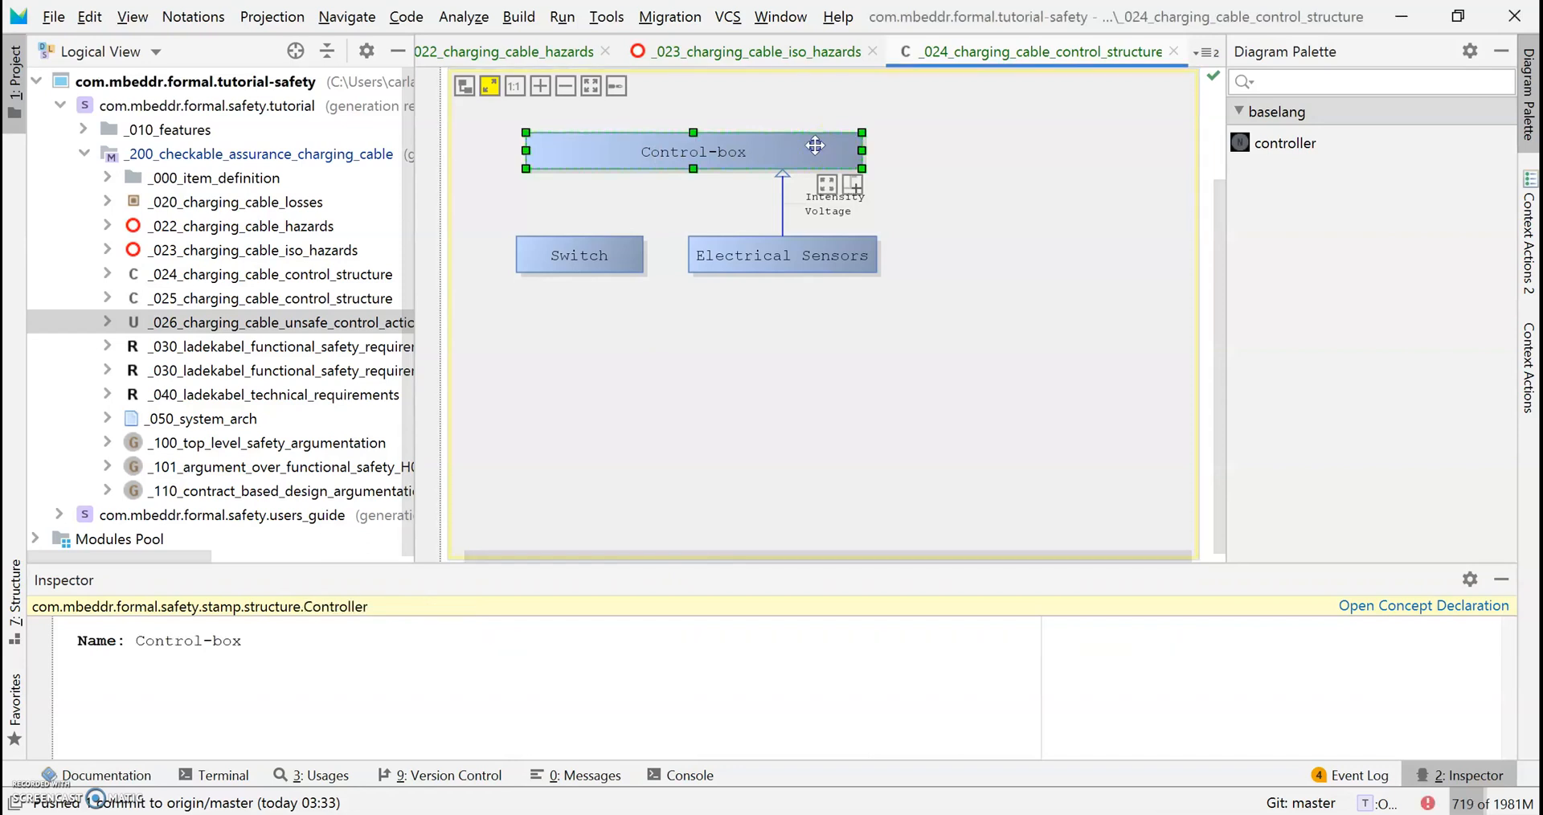
pyautogui.click(853, 187)
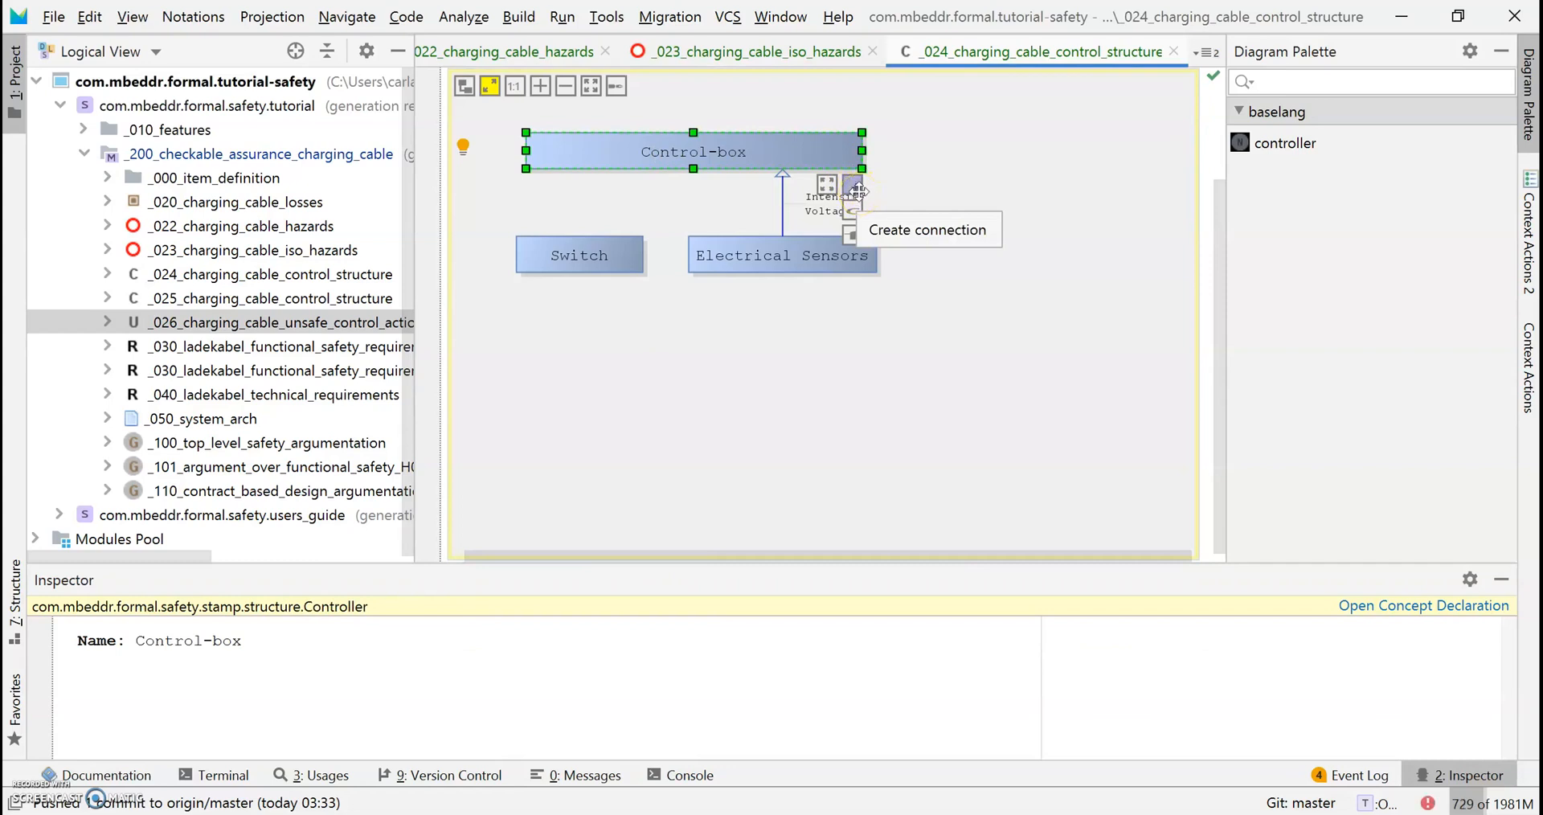
pyautogui.click(858, 212)
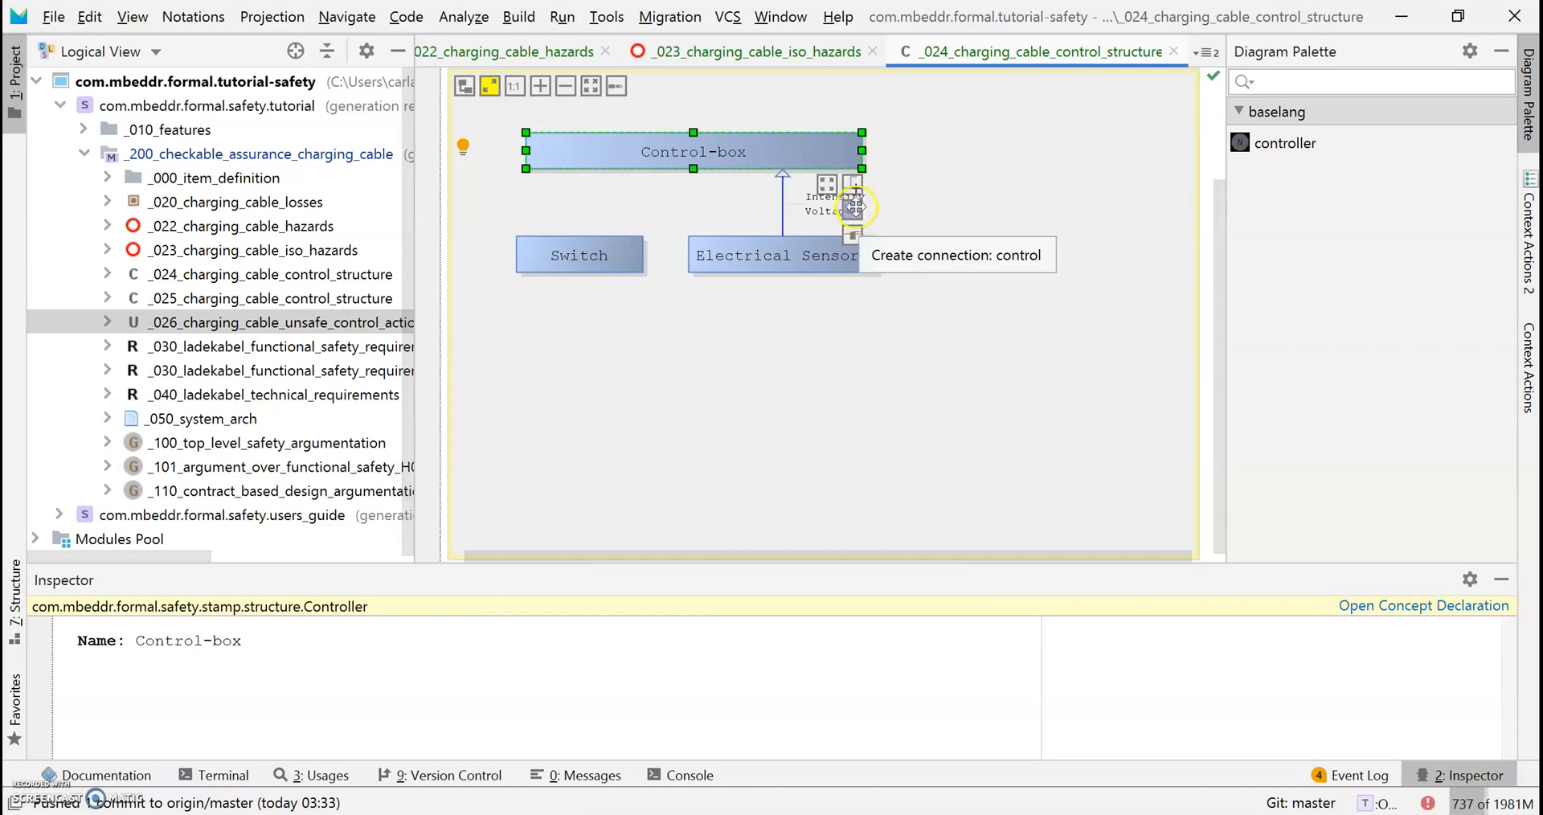
pyautogui.moveTo(853, 208); pyautogui.dragTo(581, 244)
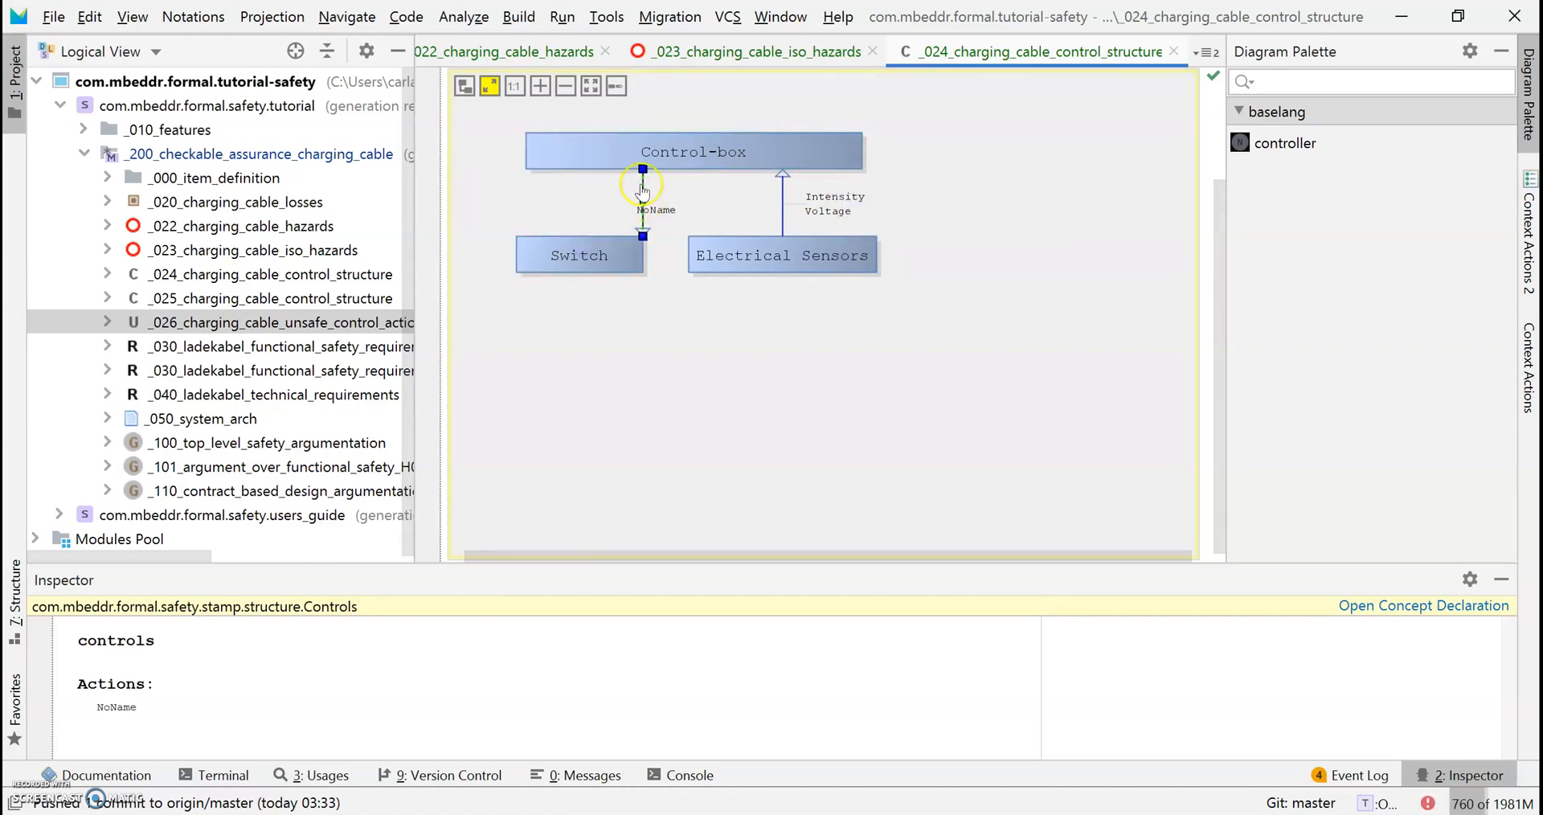
pyautogui.moveTo(646, 208); pyautogui.dragTo(575, 209)
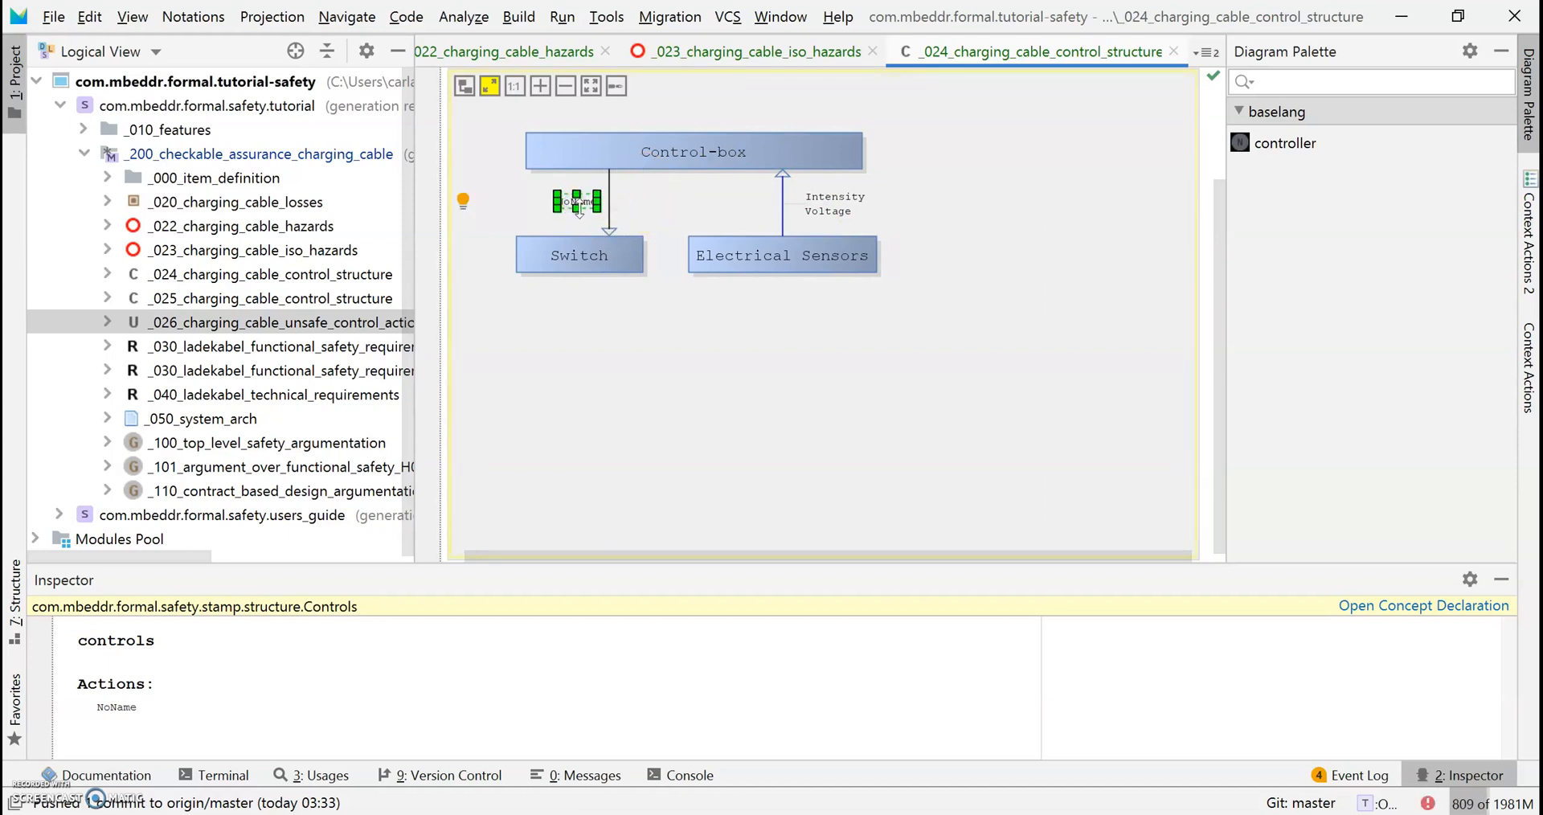
# Change the link's NoName action to Open Circuit and add Close Circuit as a second action.
pyautogui.click(131, 707)
pyautogui.doubleClick(130, 707)
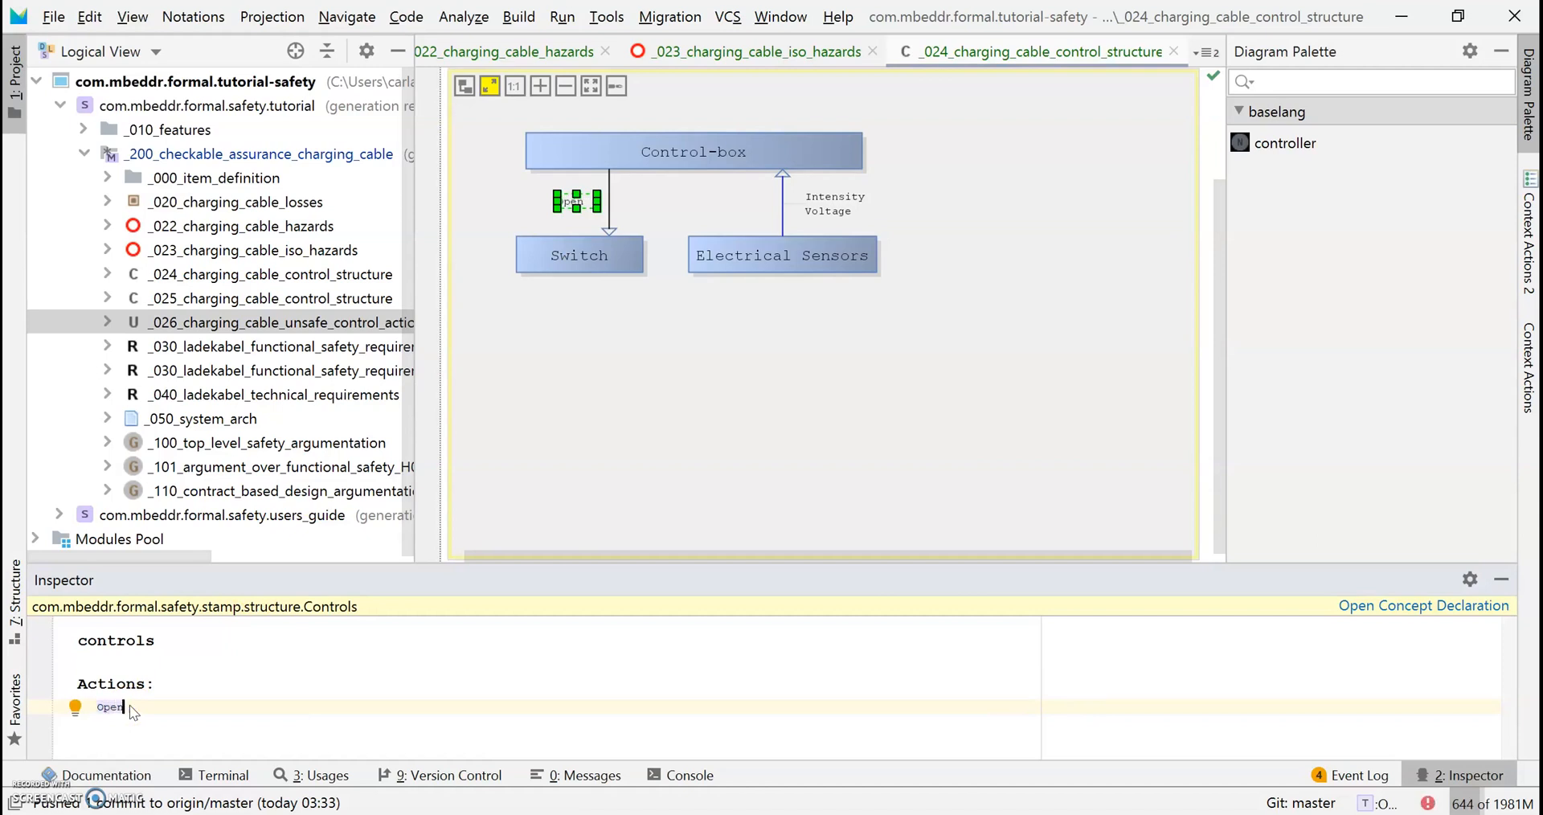
pyautogui.write('Open "Circuit')
pyautogui.press('Left')
pyautogui.press('Left')
pyautogui.press('Left')
pyautogui.press('Left')
pyautogui.press('Left')
pyautogui.press('Left')
pyautogui.press('Left')
pyautogui.press('BackSpace')
pyautogui.press('End')
pyautogui.press('Return')
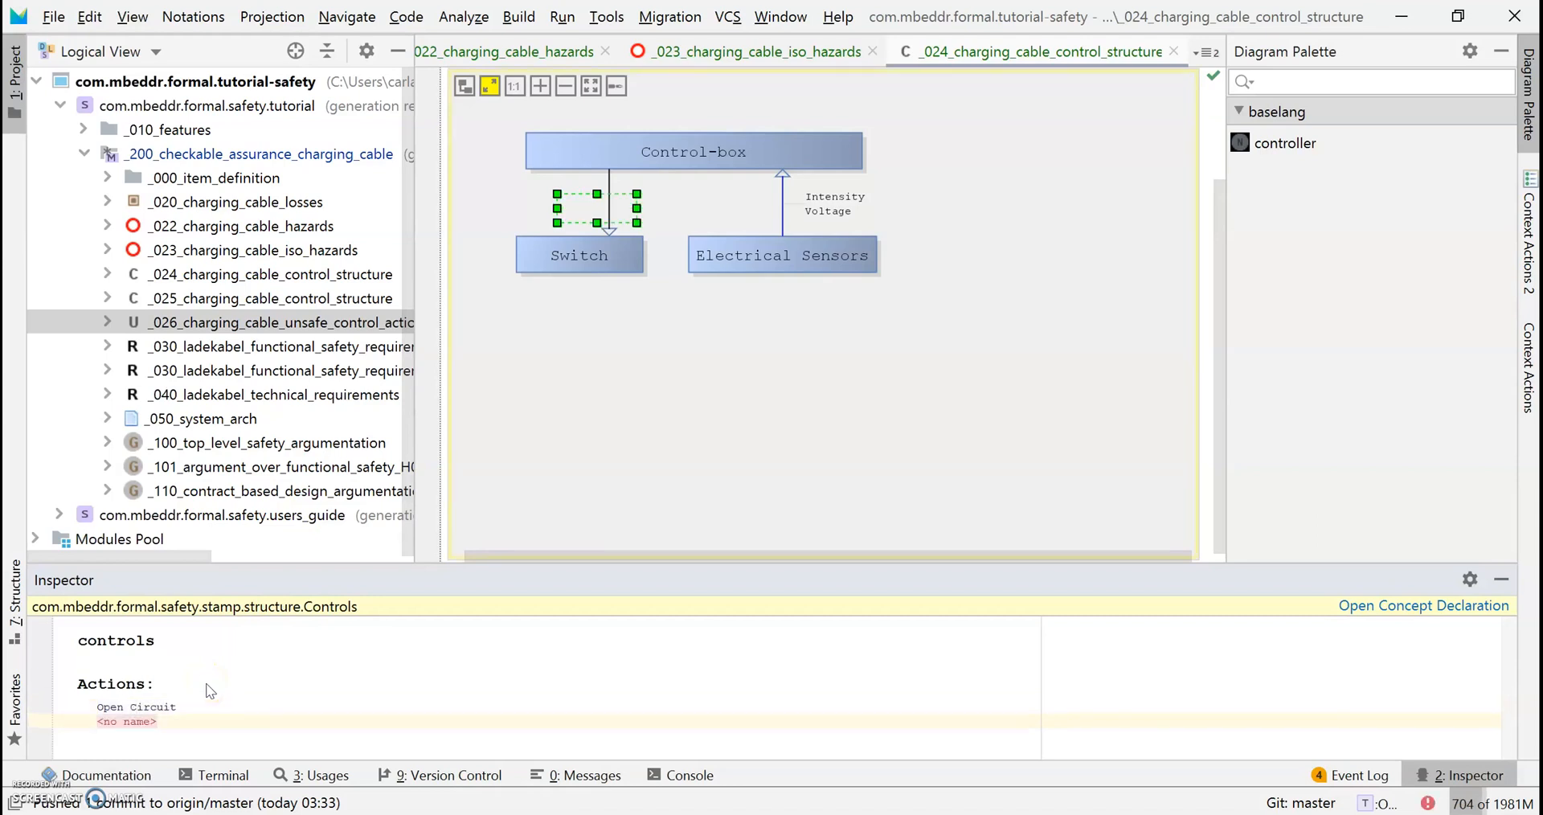
pyautogui.write('Close Circuit')
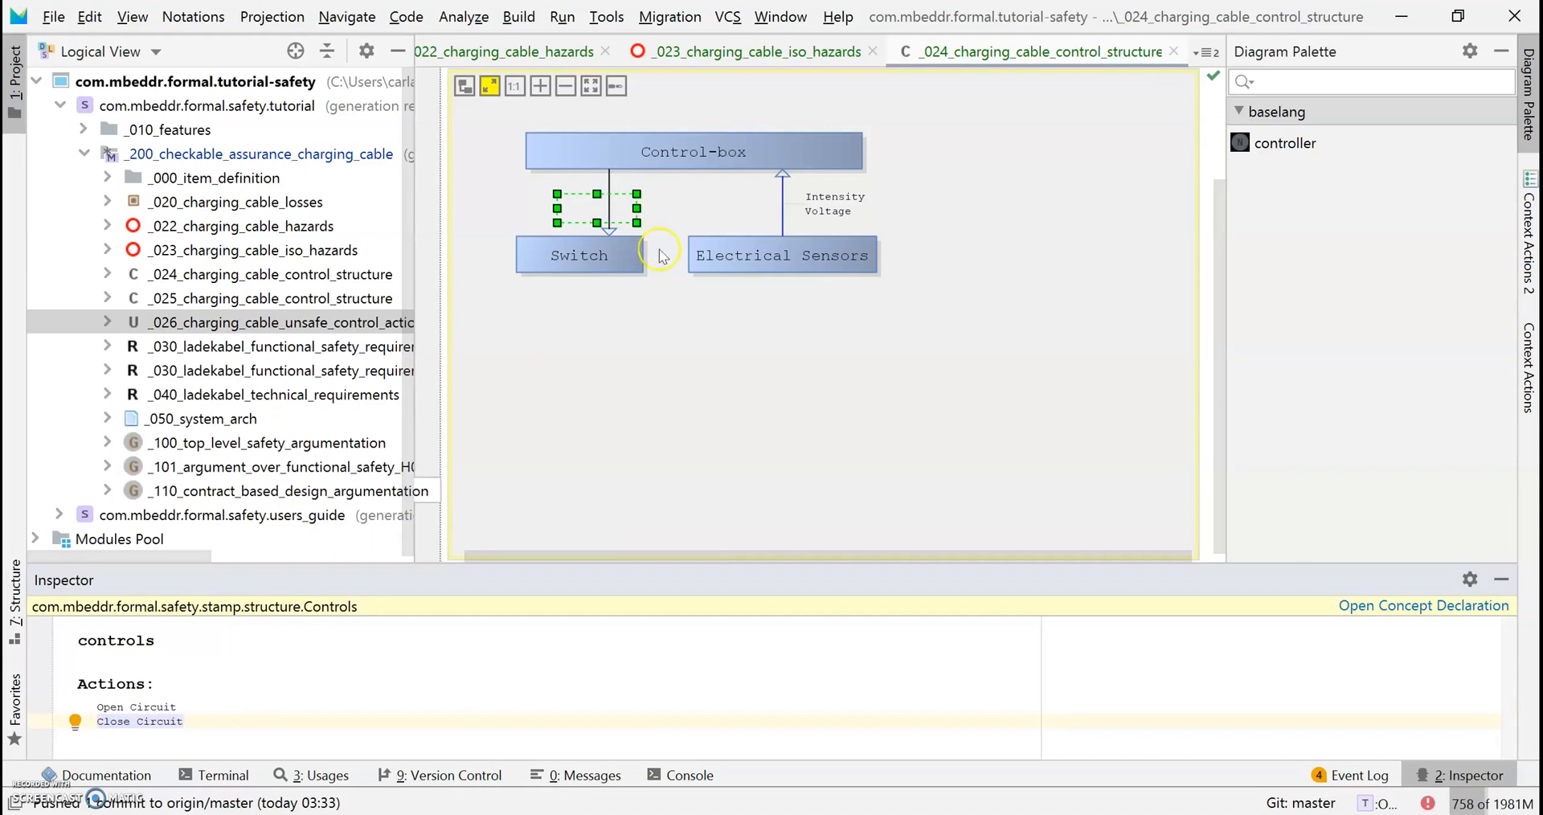
pyautogui.click(720, 329)
pyautogui.click(574, 203)
pyautogui.click(656, 403)
pyautogui.click(656, 402)
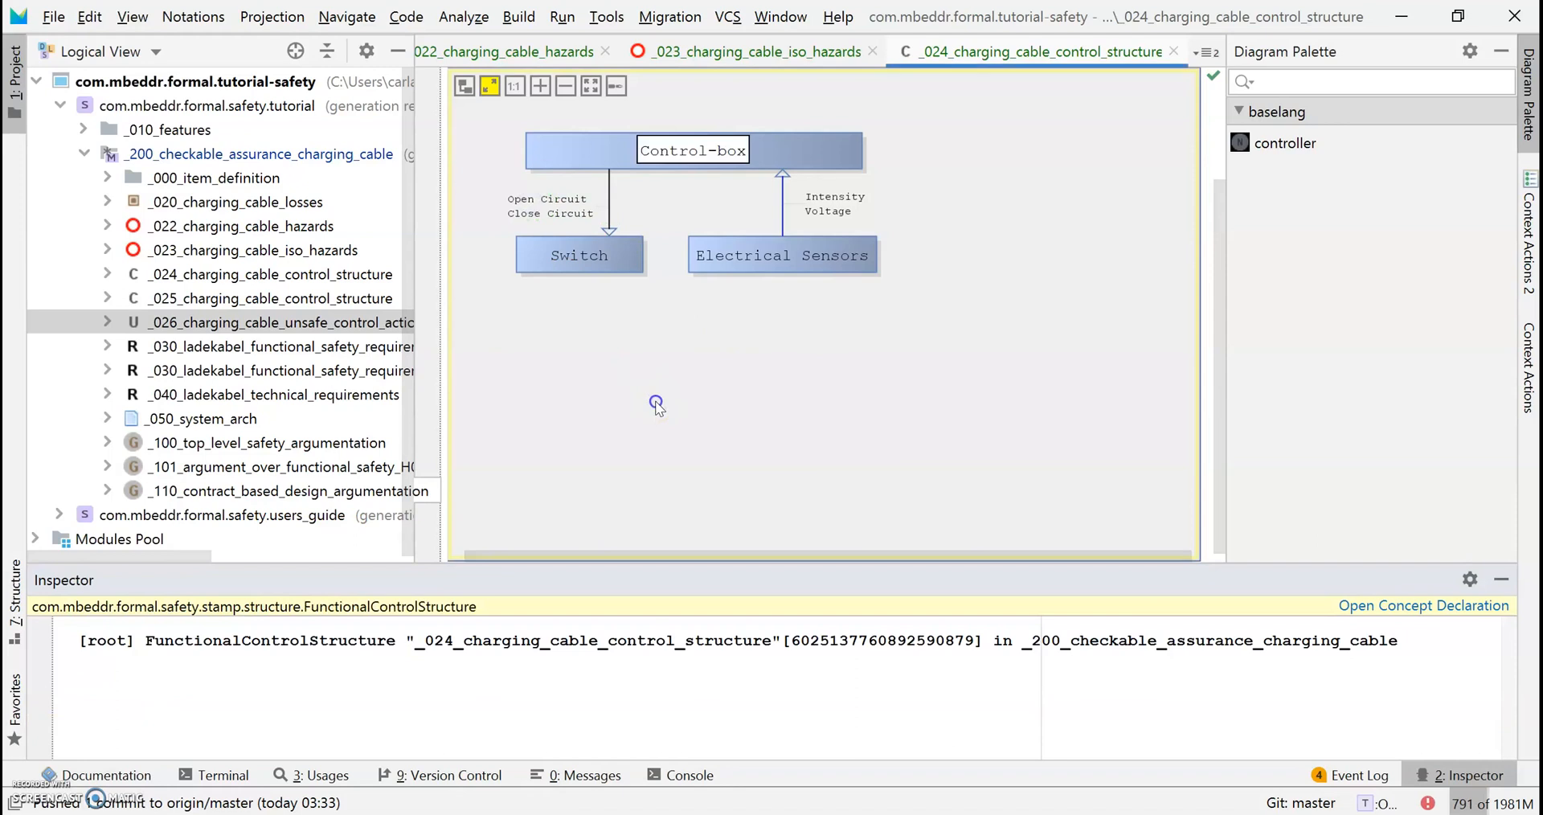
pyautogui.click(652, 325)
pyautogui.click(836, 143)
pyautogui.click(930, 131)
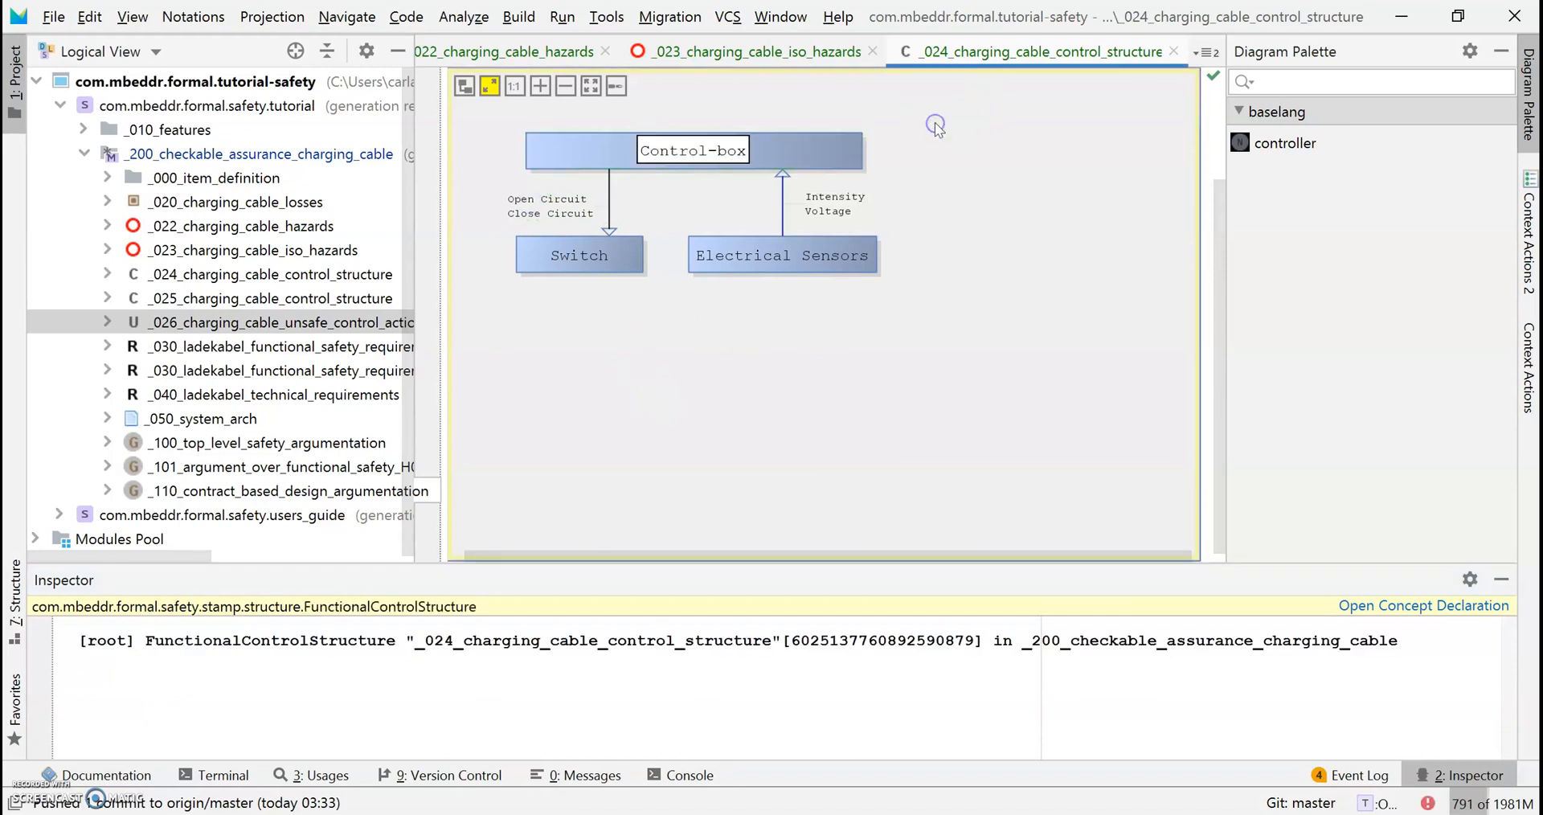
pyautogui.click(556, 283)
pyautogui.click(542, 137)
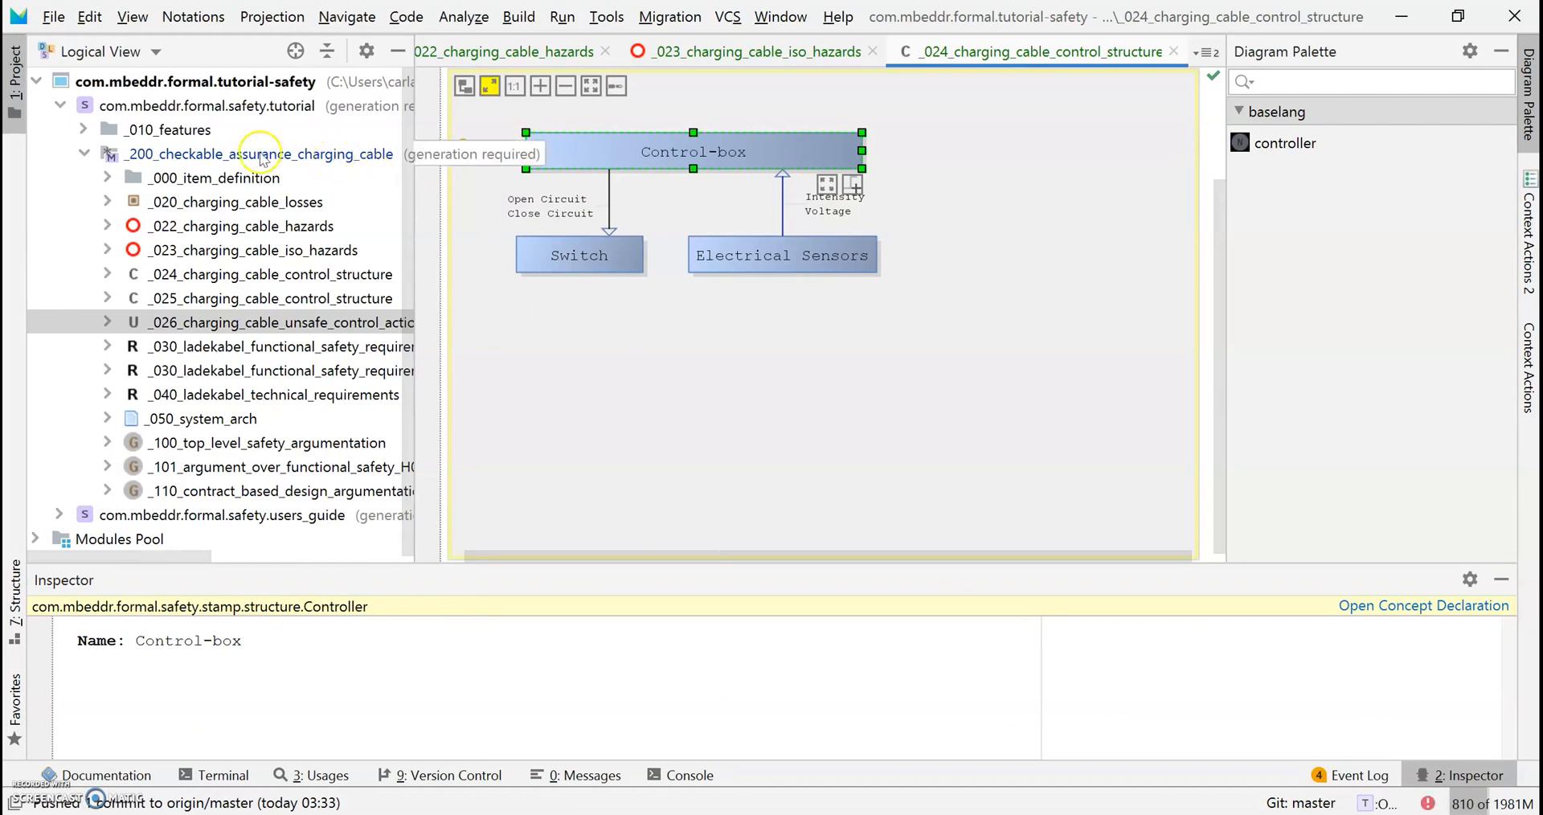
# From the model's New > c.m.f.safety.stamp menu, add an unsafe control analysis named _026_charging_cable_uca_examples.
pyautogui.rightClick(227, 157)
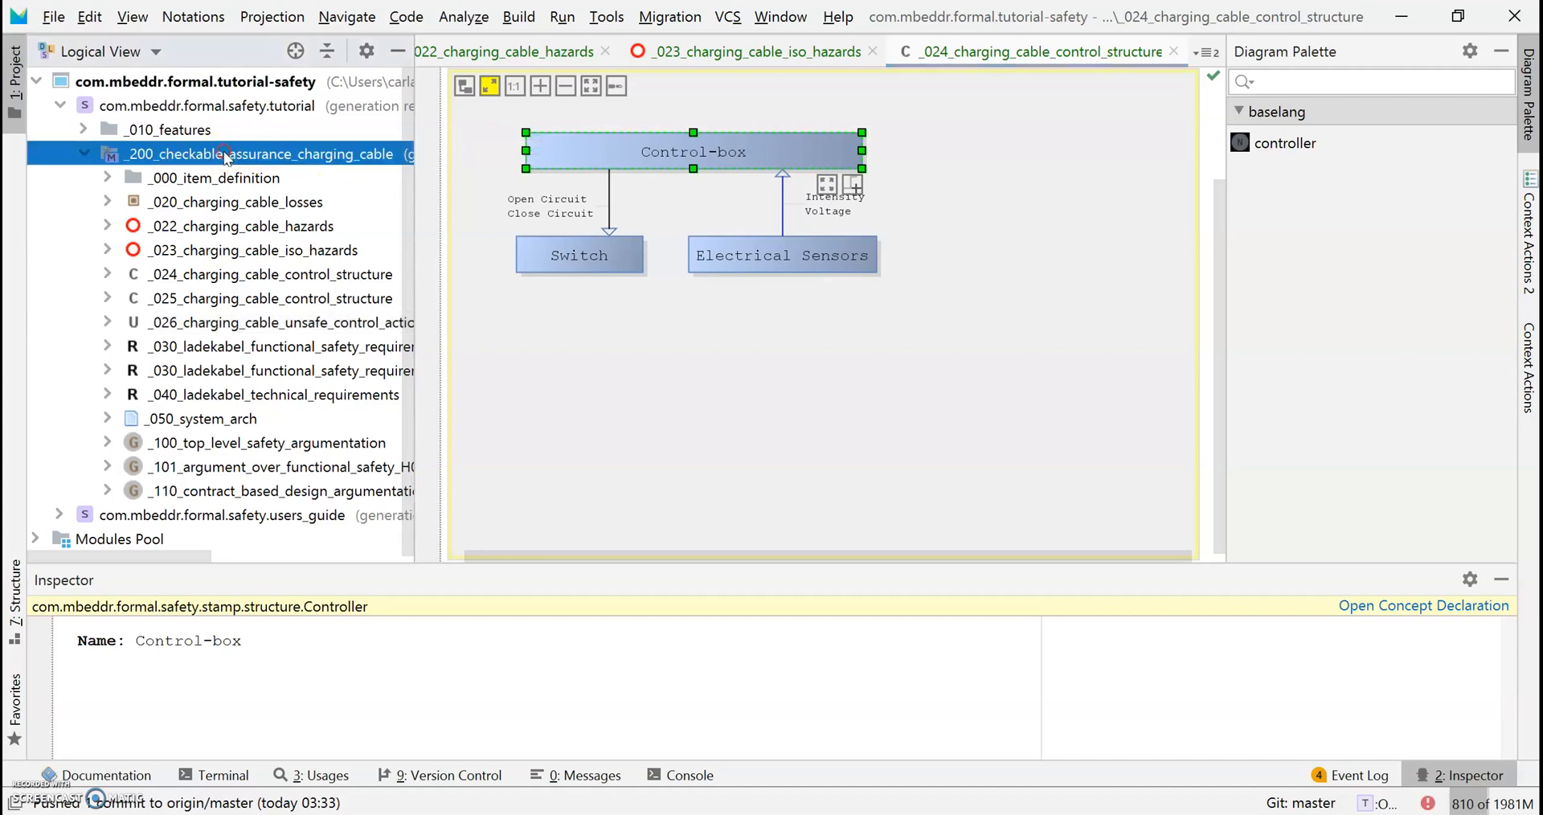
pyautogui.moveTo(562, 87)
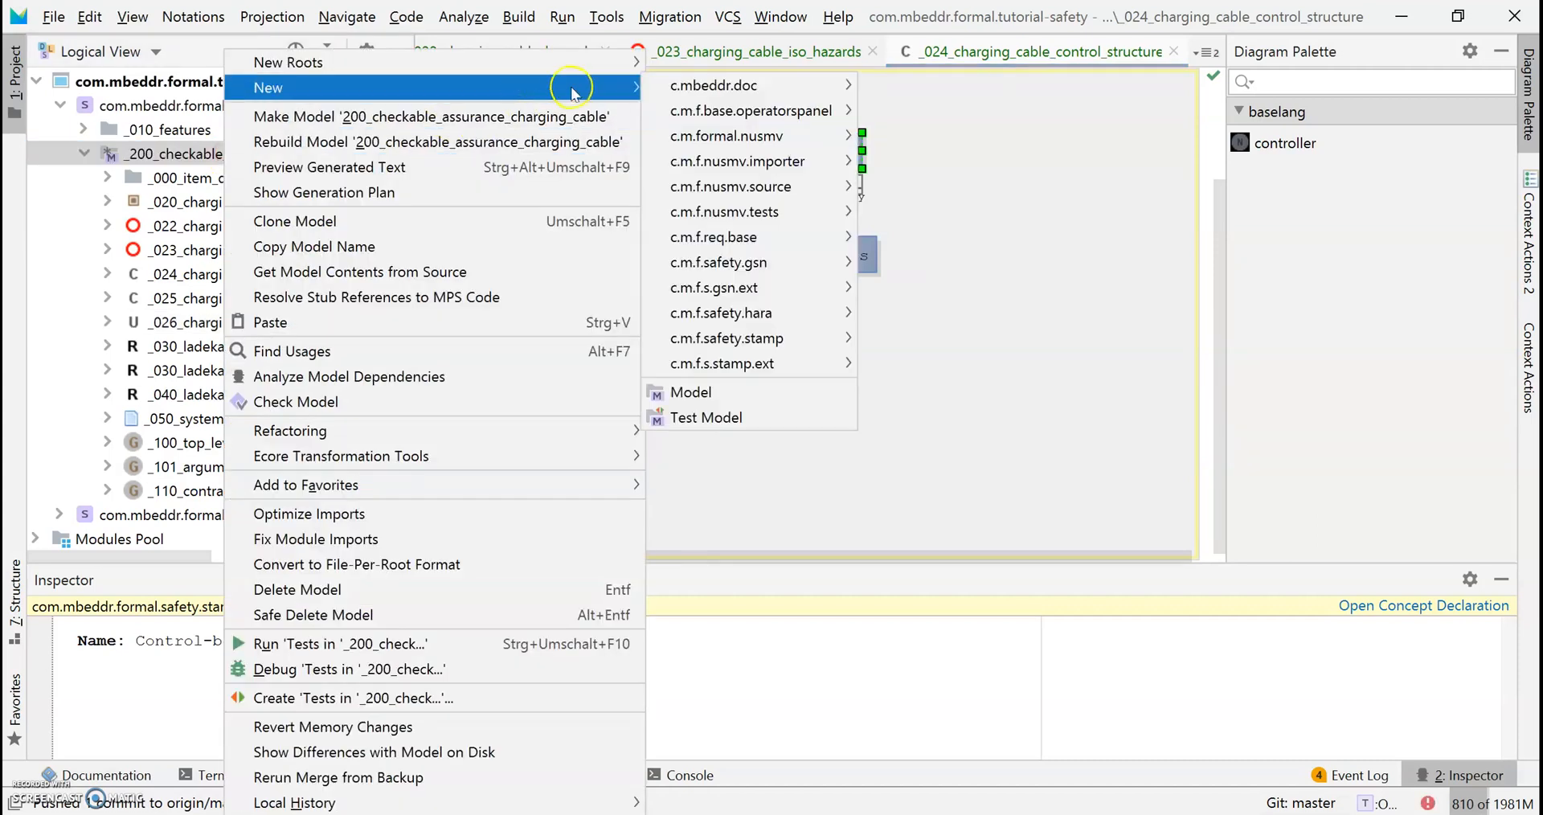
pyautogui.moveTo(739, 95)
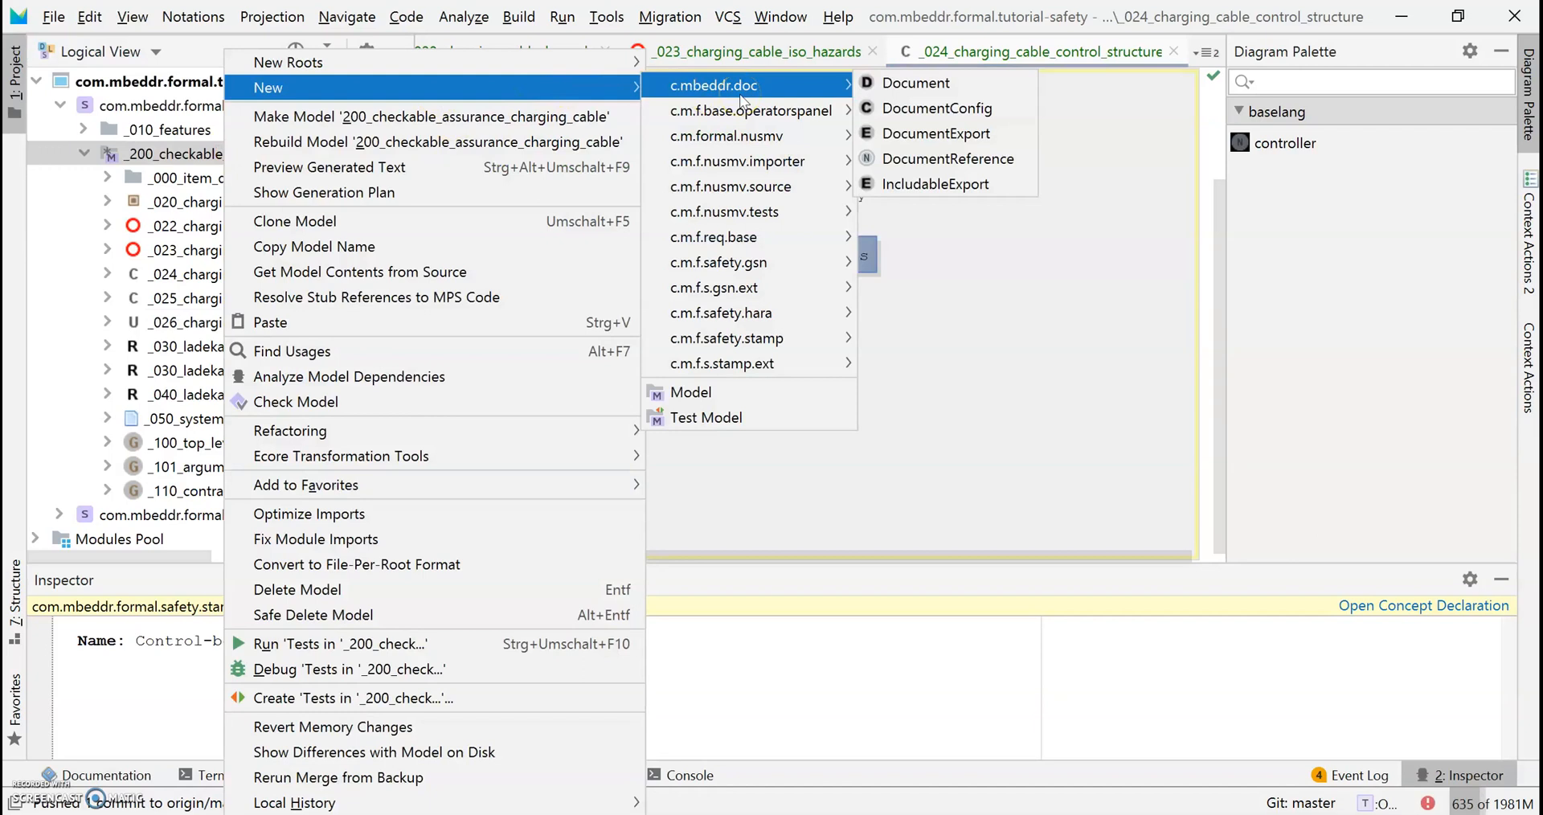
pyautogui.moveTo(778, 237)
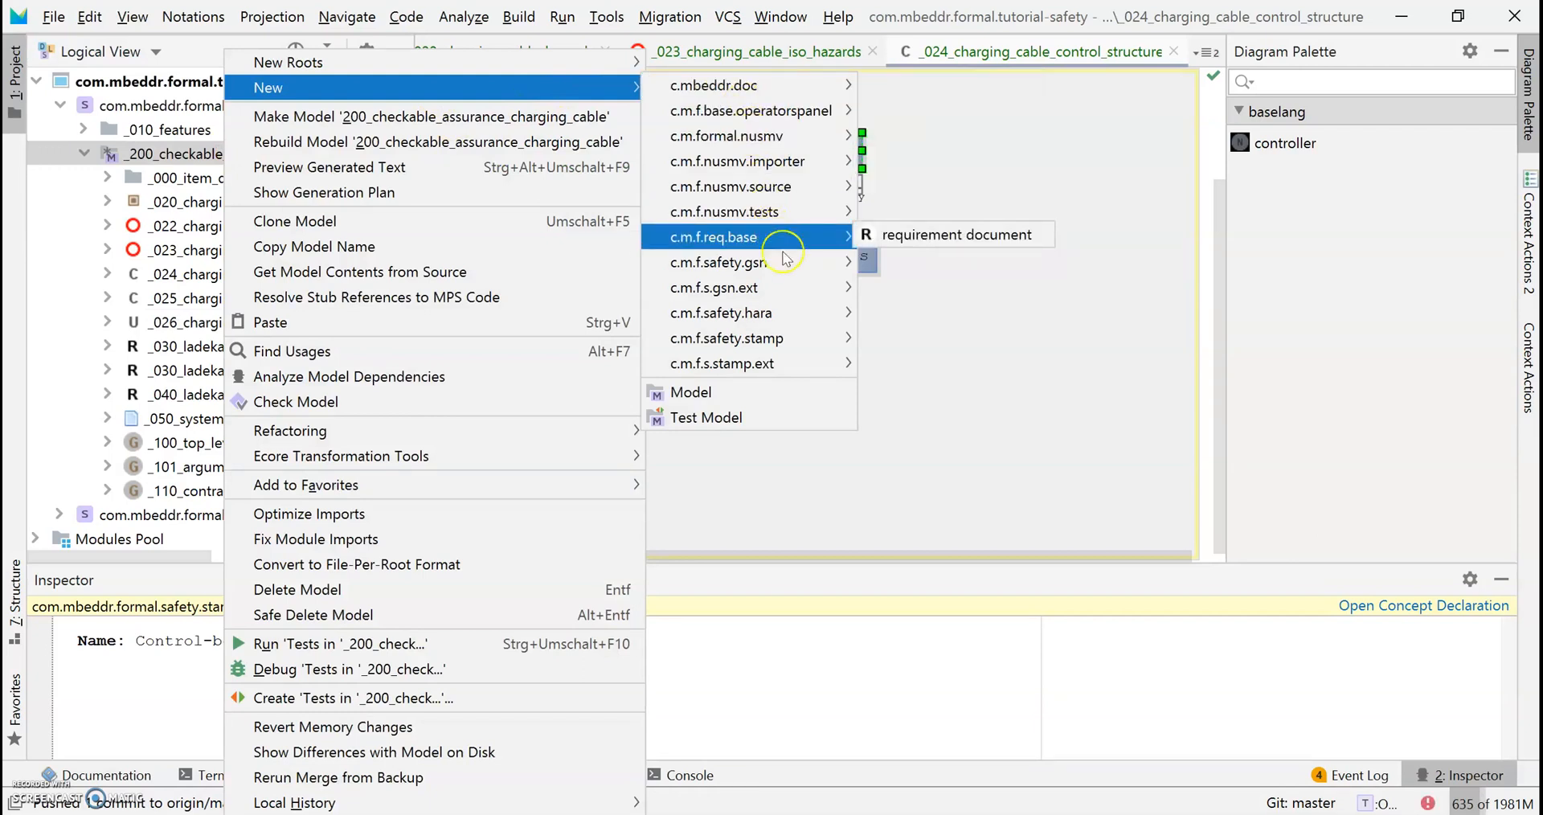
pyautogui.moveTo(804, 338)
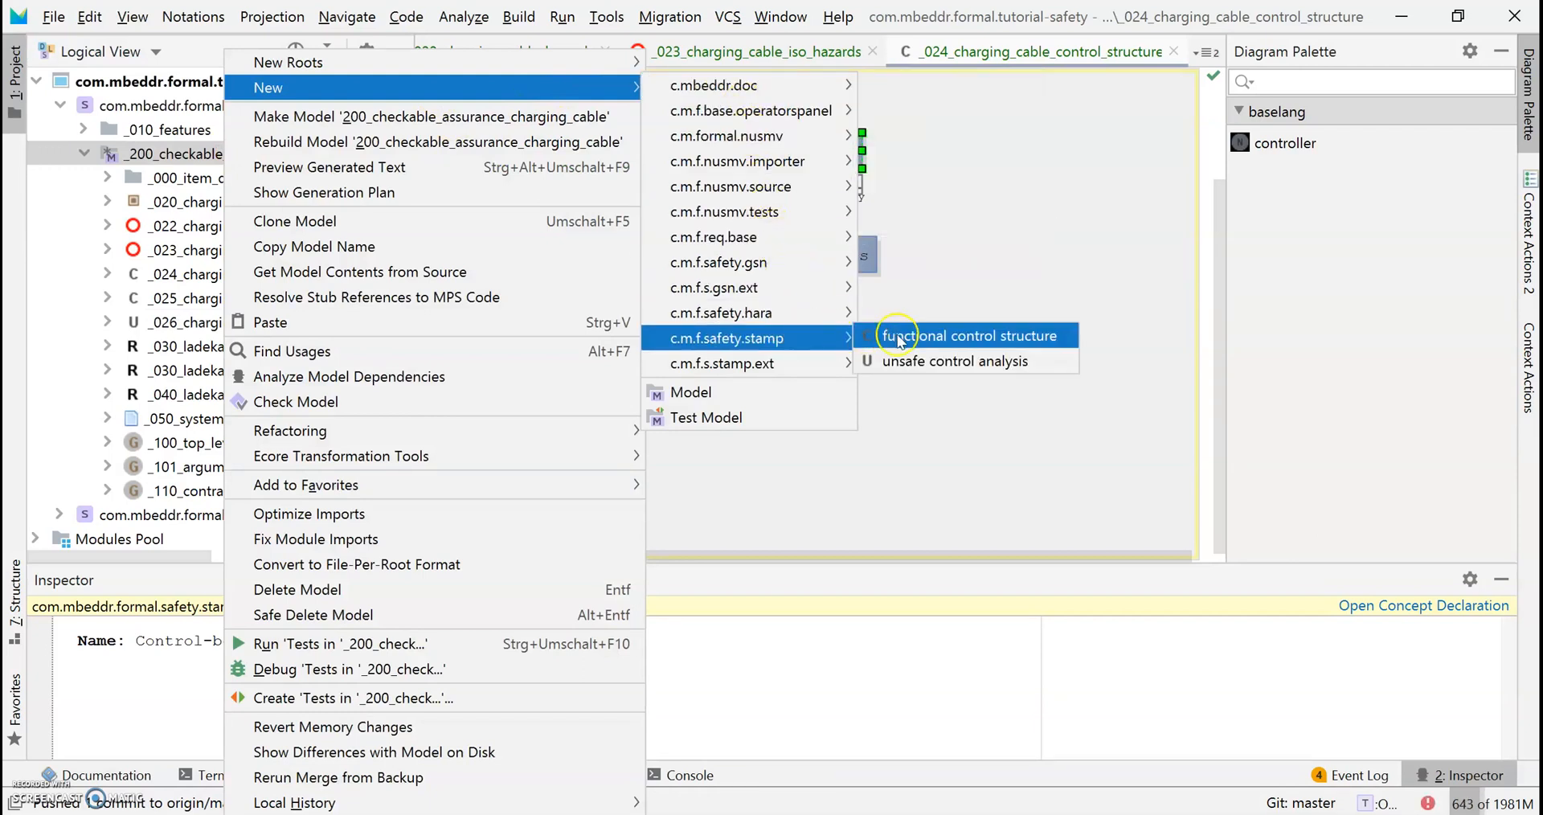
pyautogui.click(1052, 361)
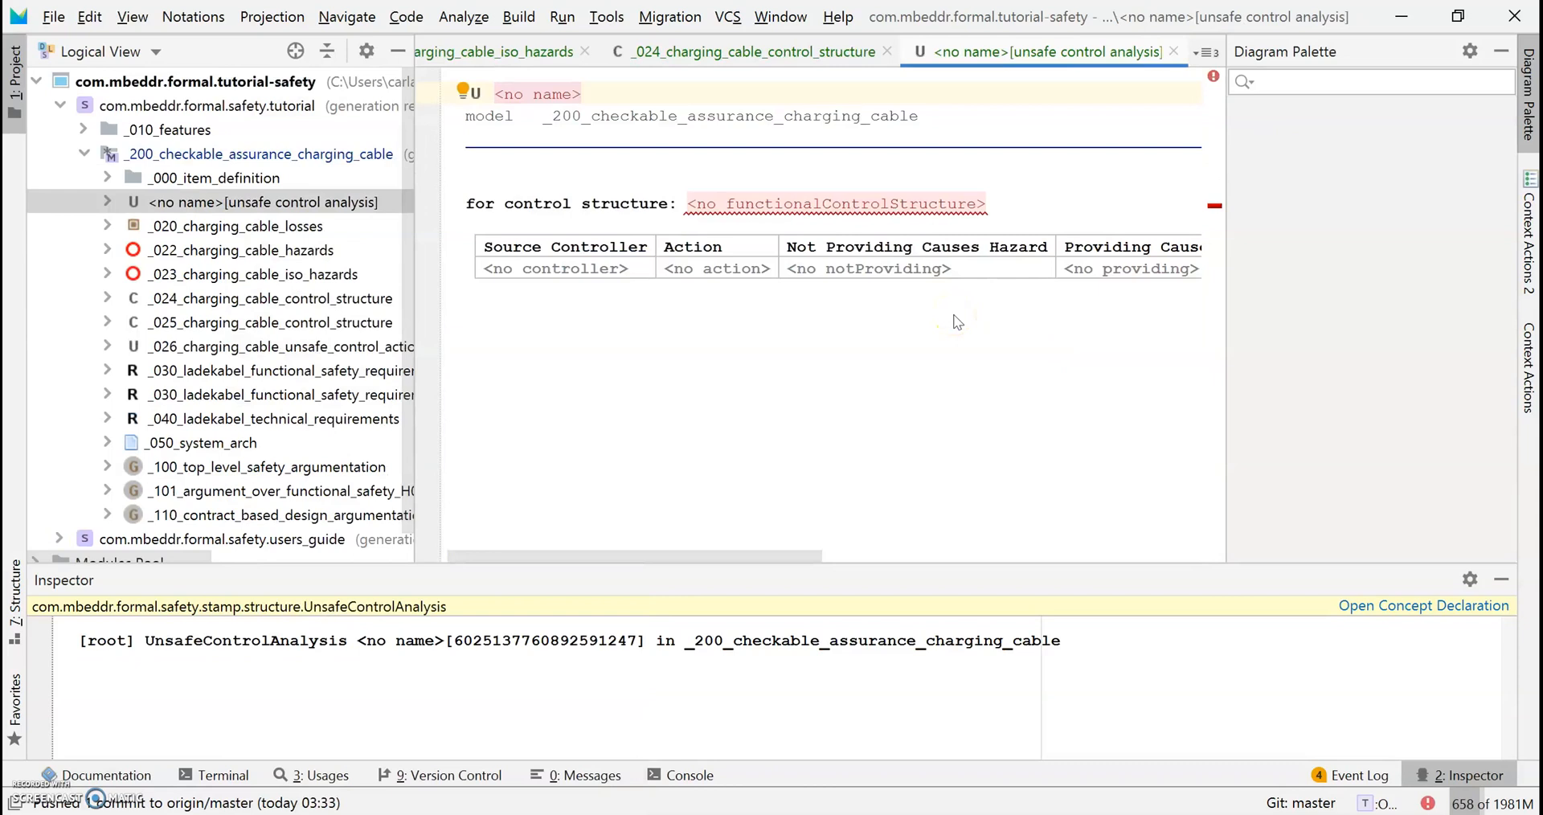
pyautogui.write('_')
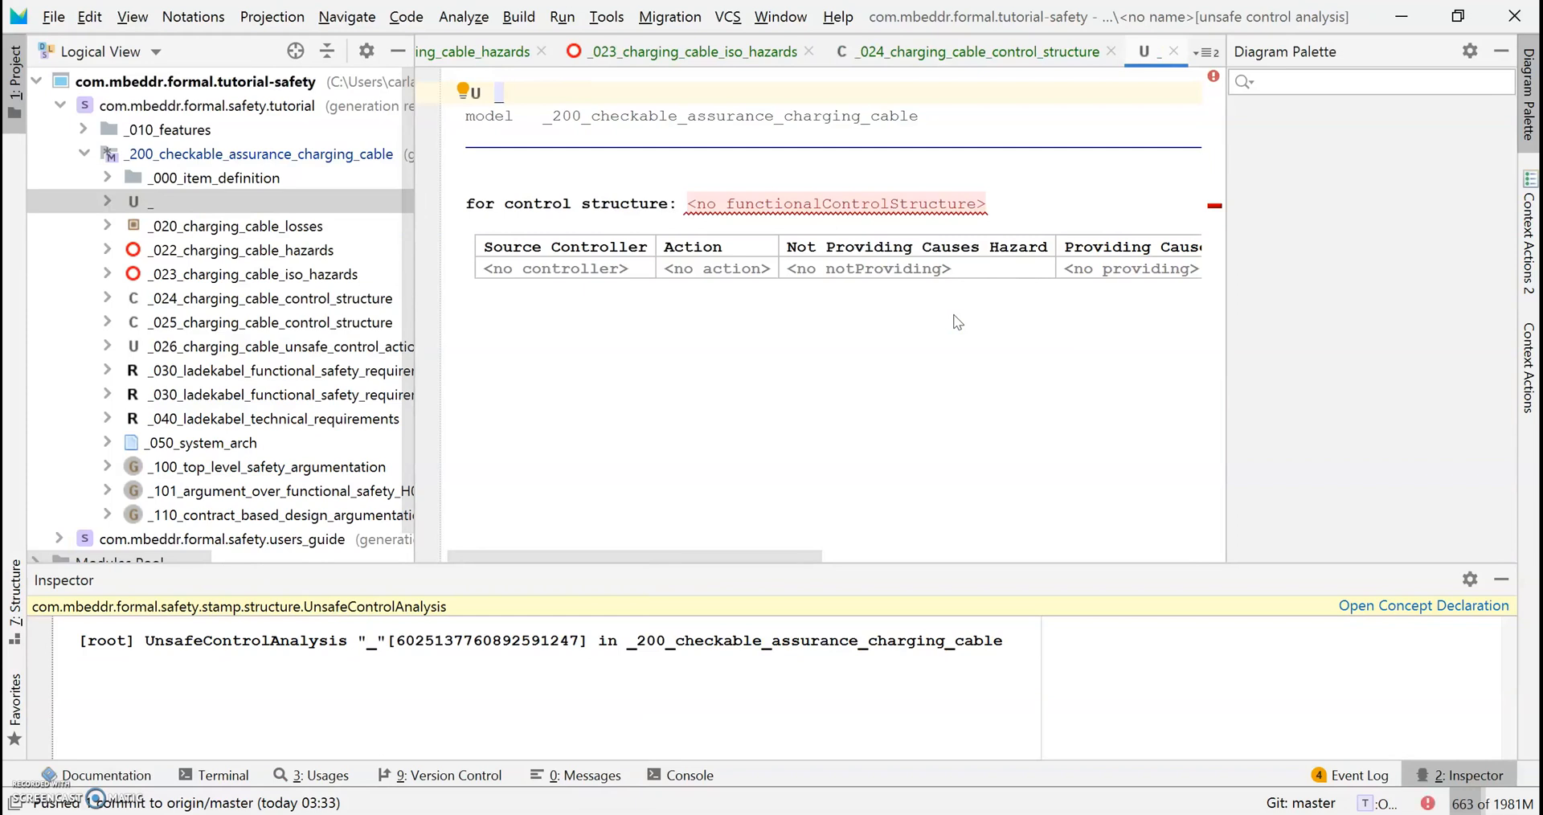
pyautogui.write('026_')
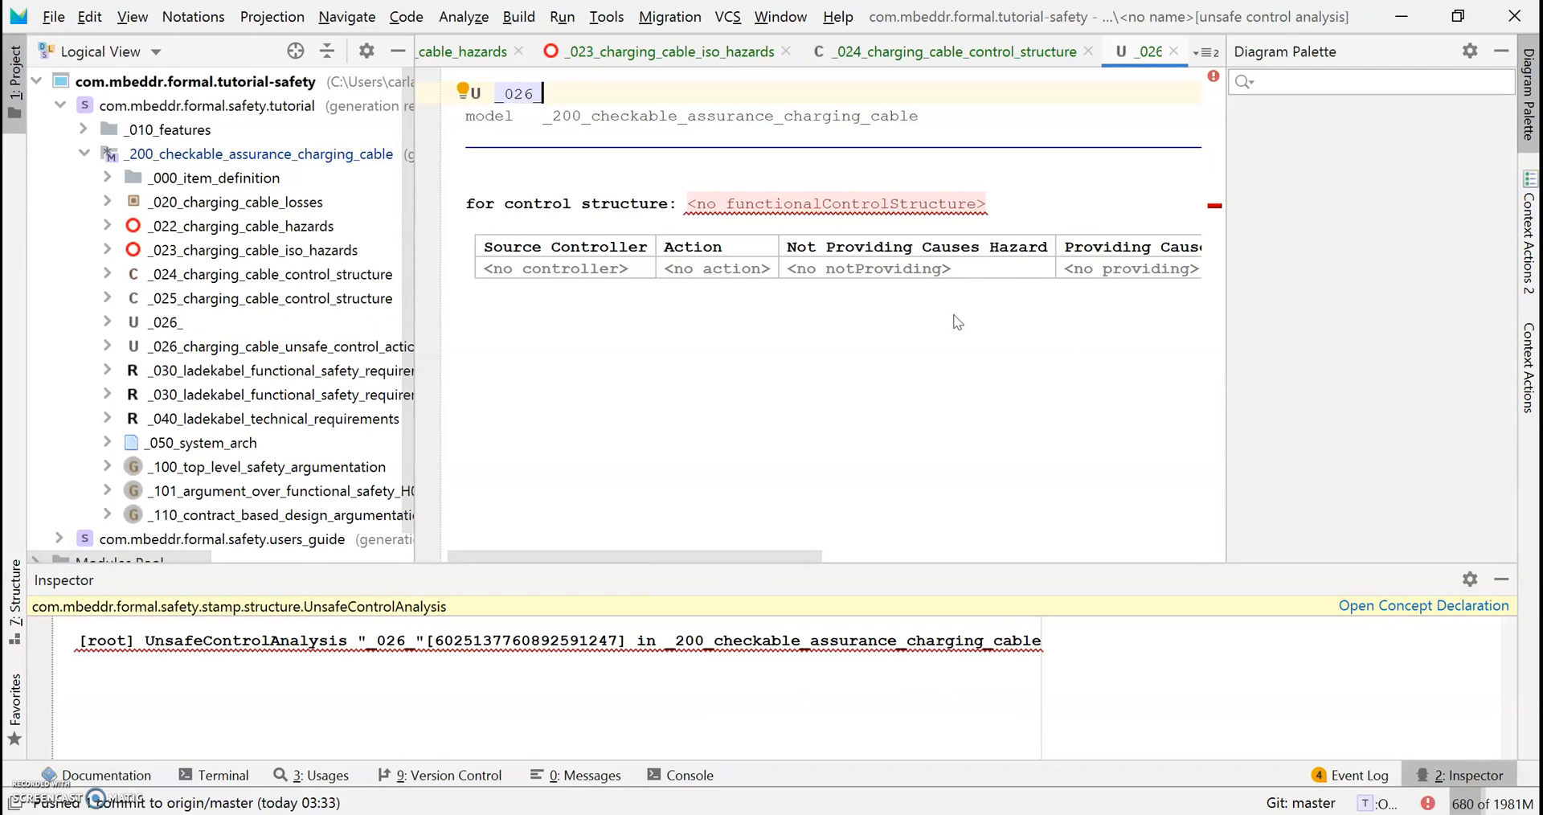
pyautogui.write('charging')
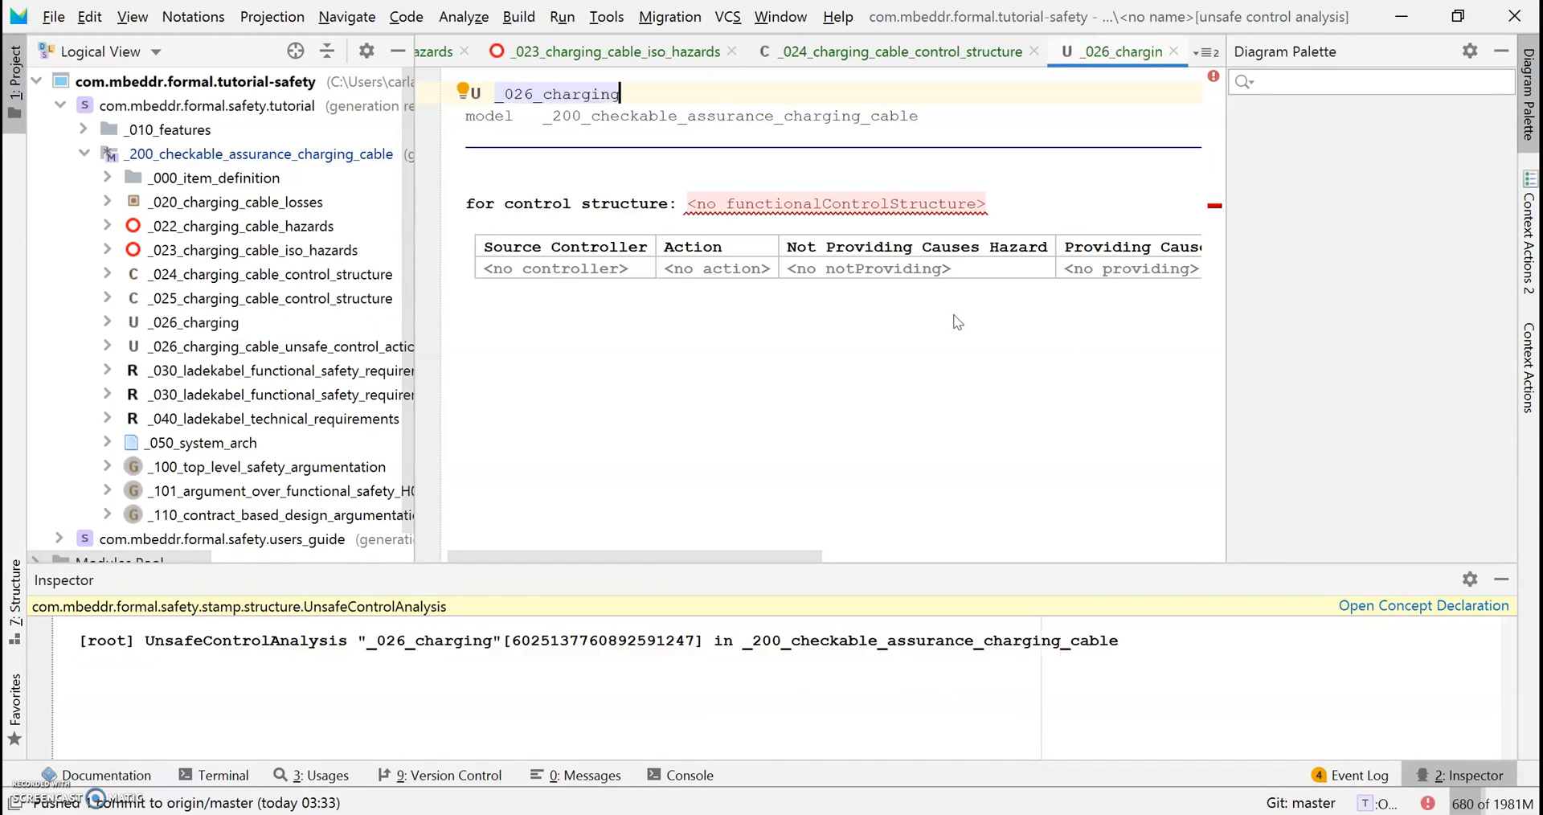
pyautogui.write('_cable_')
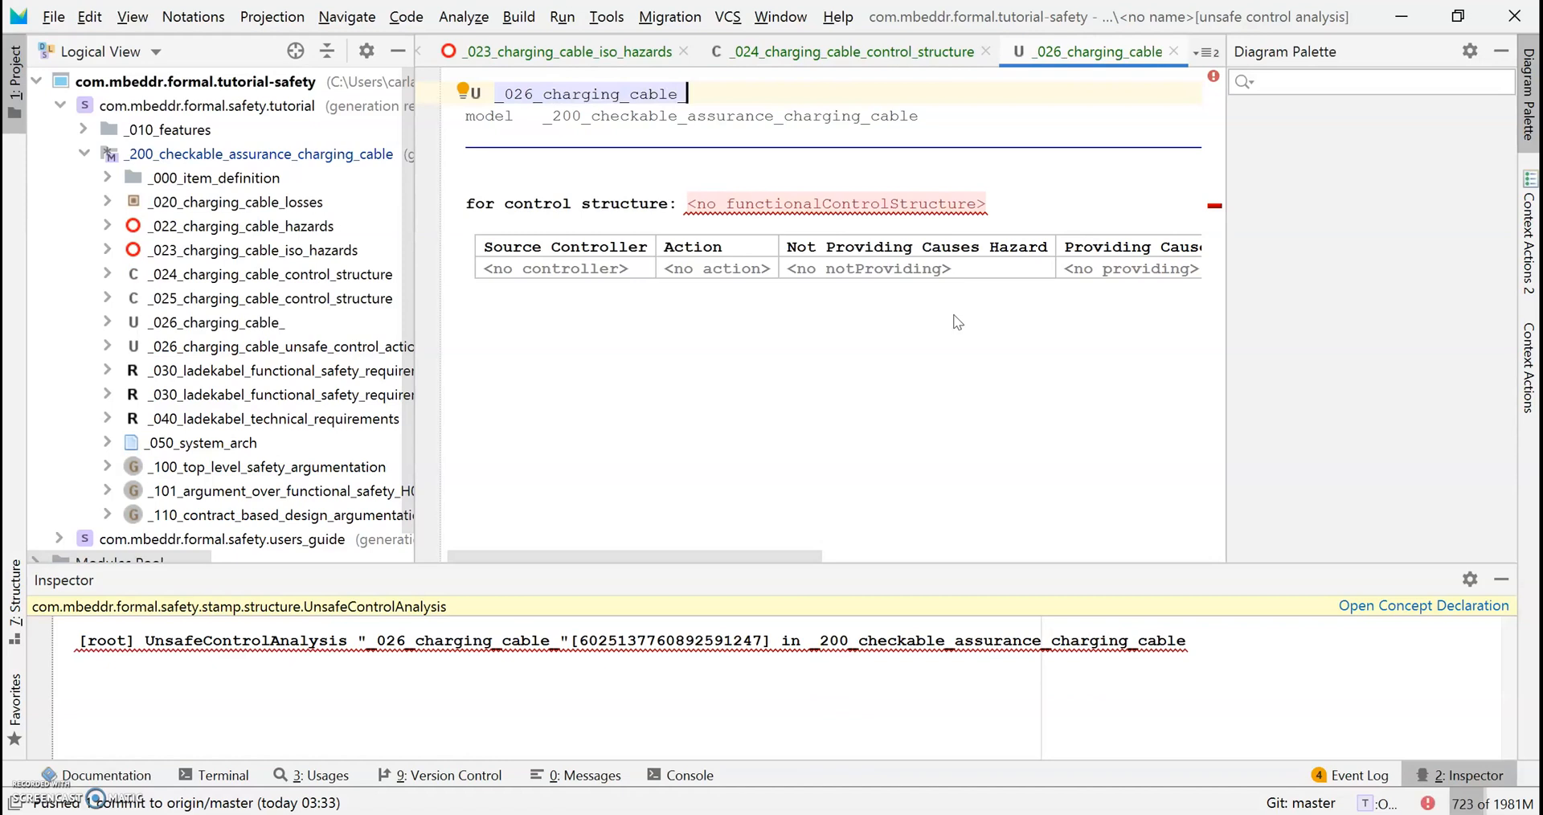
pyautogui.write('uc')
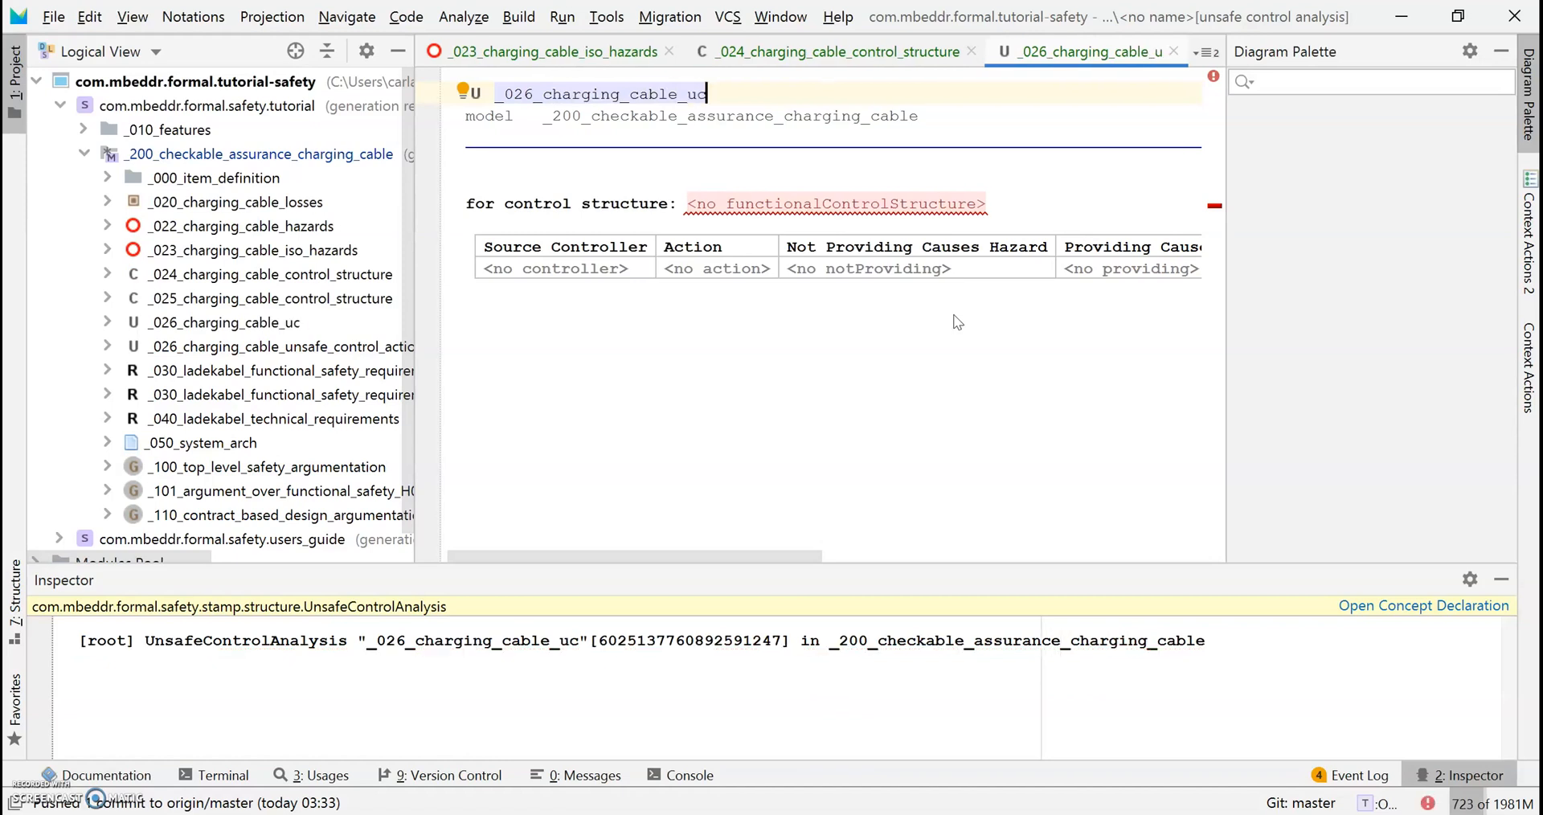
pyautogui.write('a_examples')
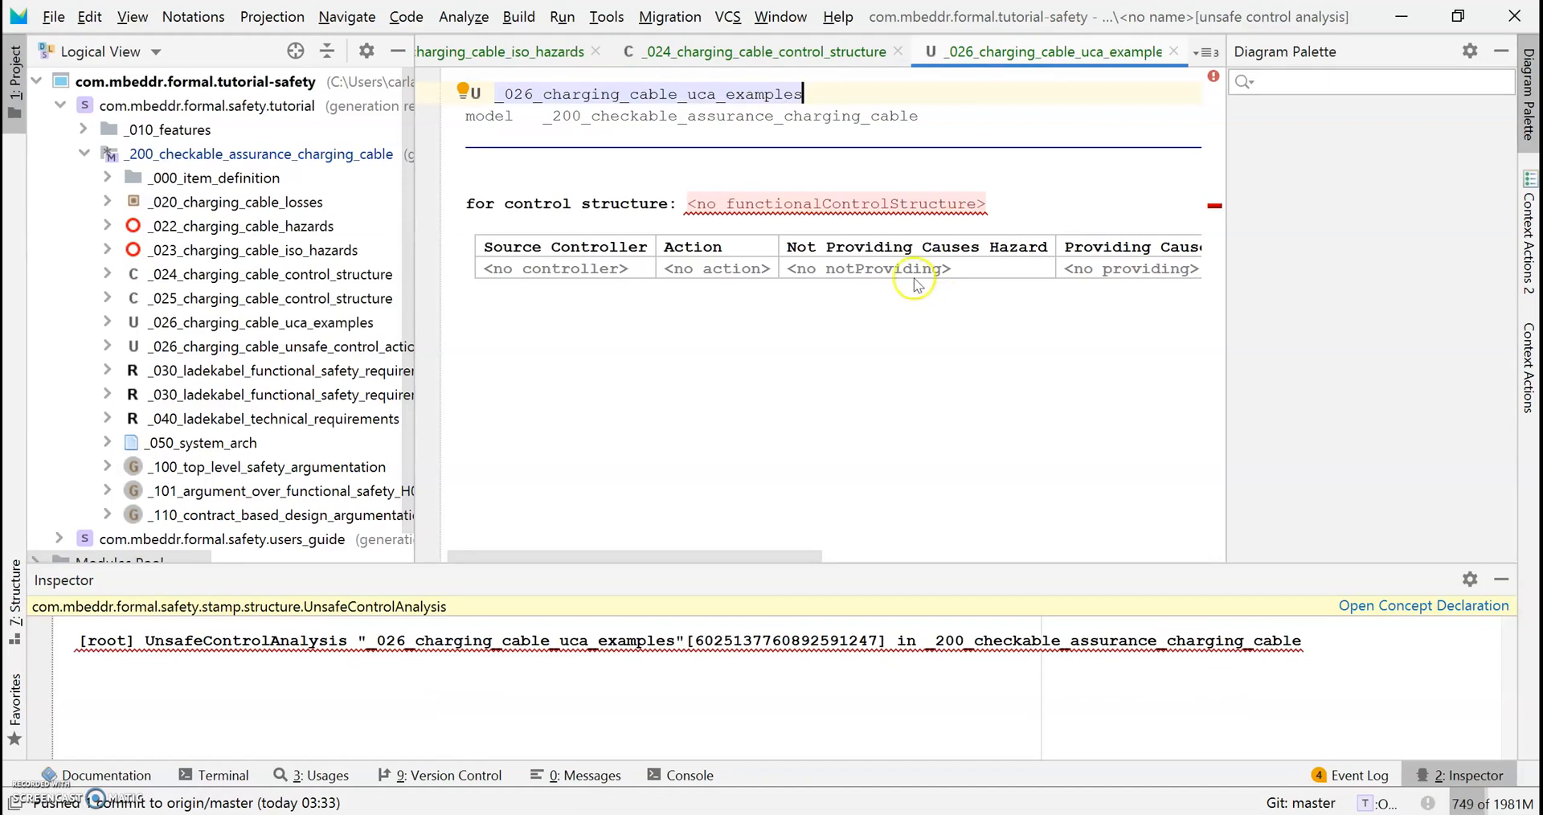
pyautogui.click(815, 213)
pyautogui.click(816, 204)
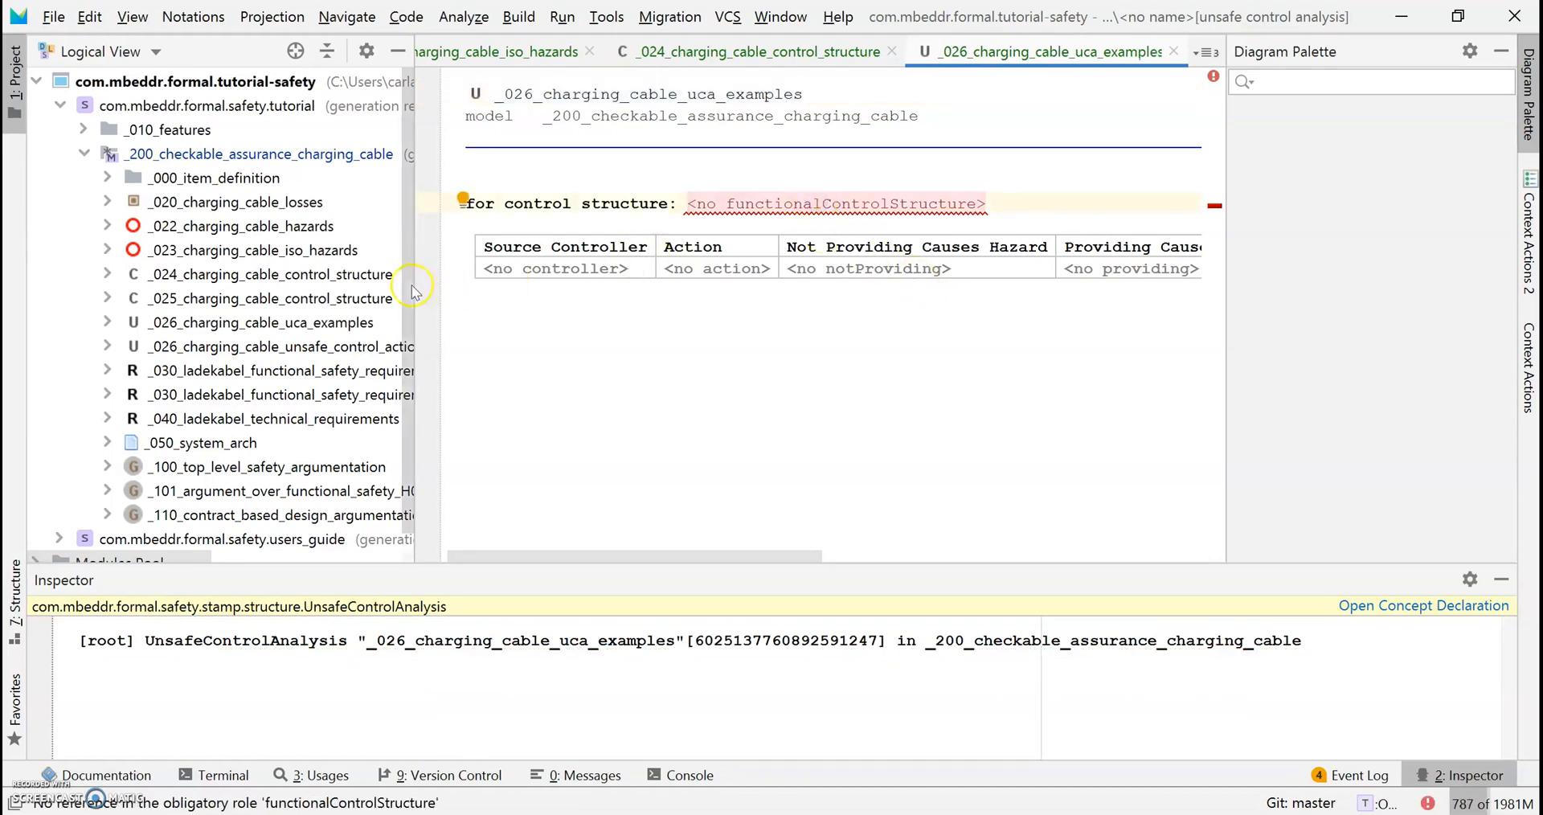
# Set the analysis's control structure reference to _024_charging_cable_control_structure, widening the editor.
pyautogui.moveTo(414, 291); pyautogui.dragTo(180, 299)
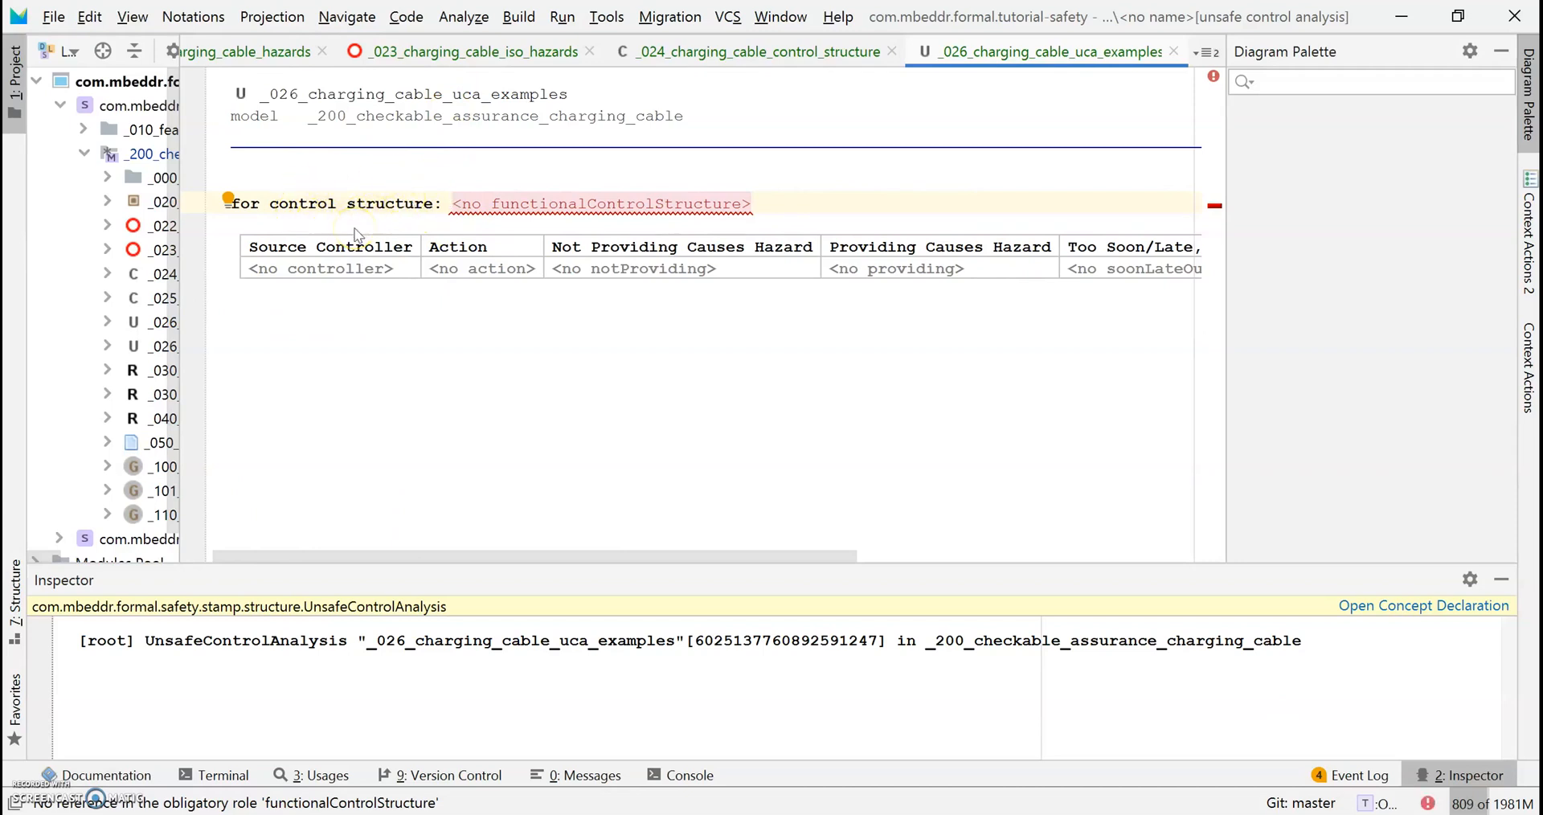
pyautogui.click(486, 201)
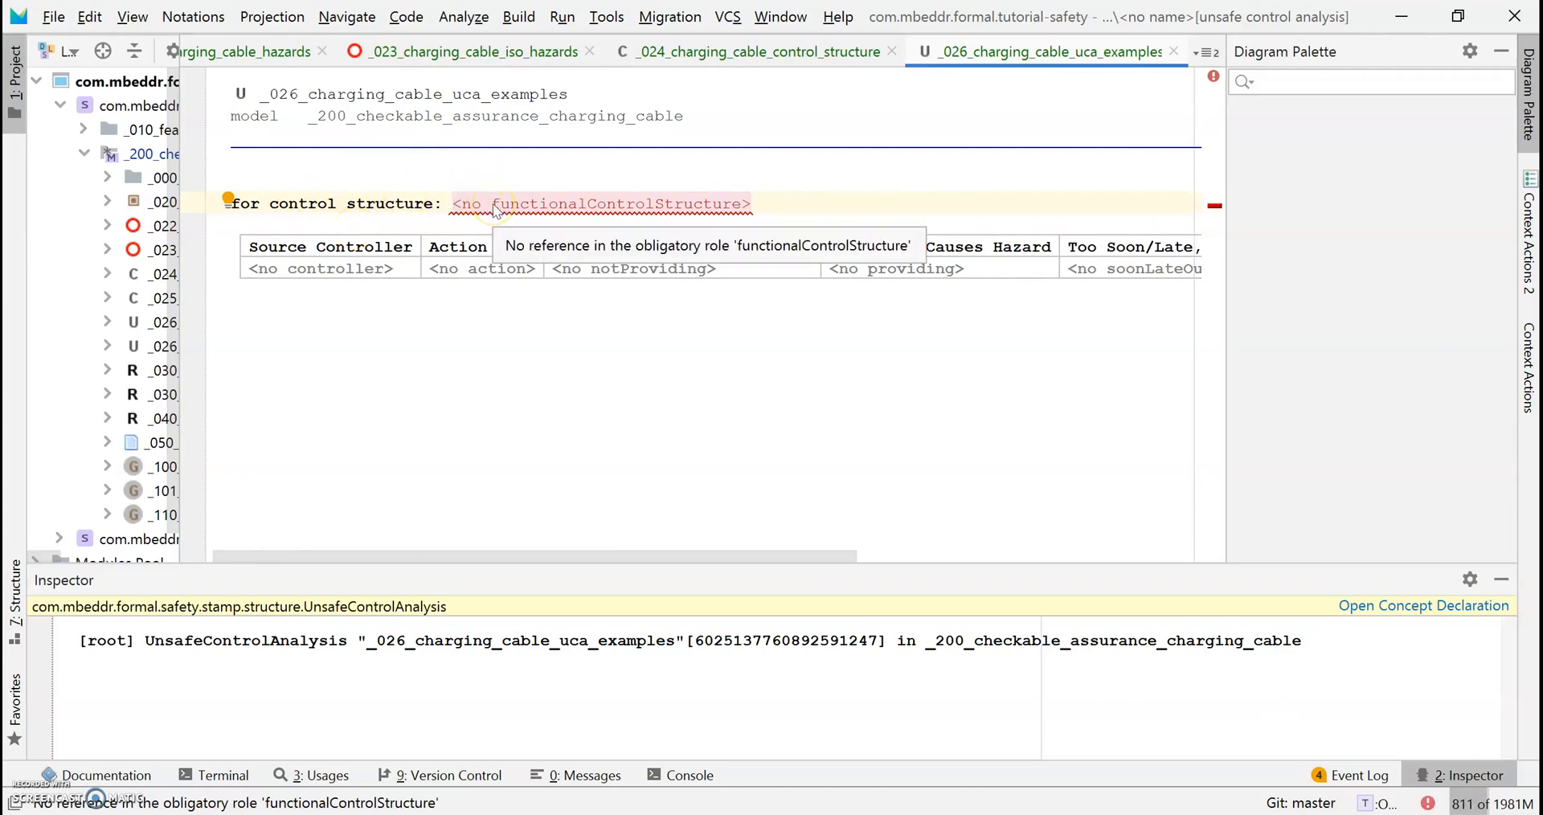
pyautogui.hotkey('ctrl', 'space')
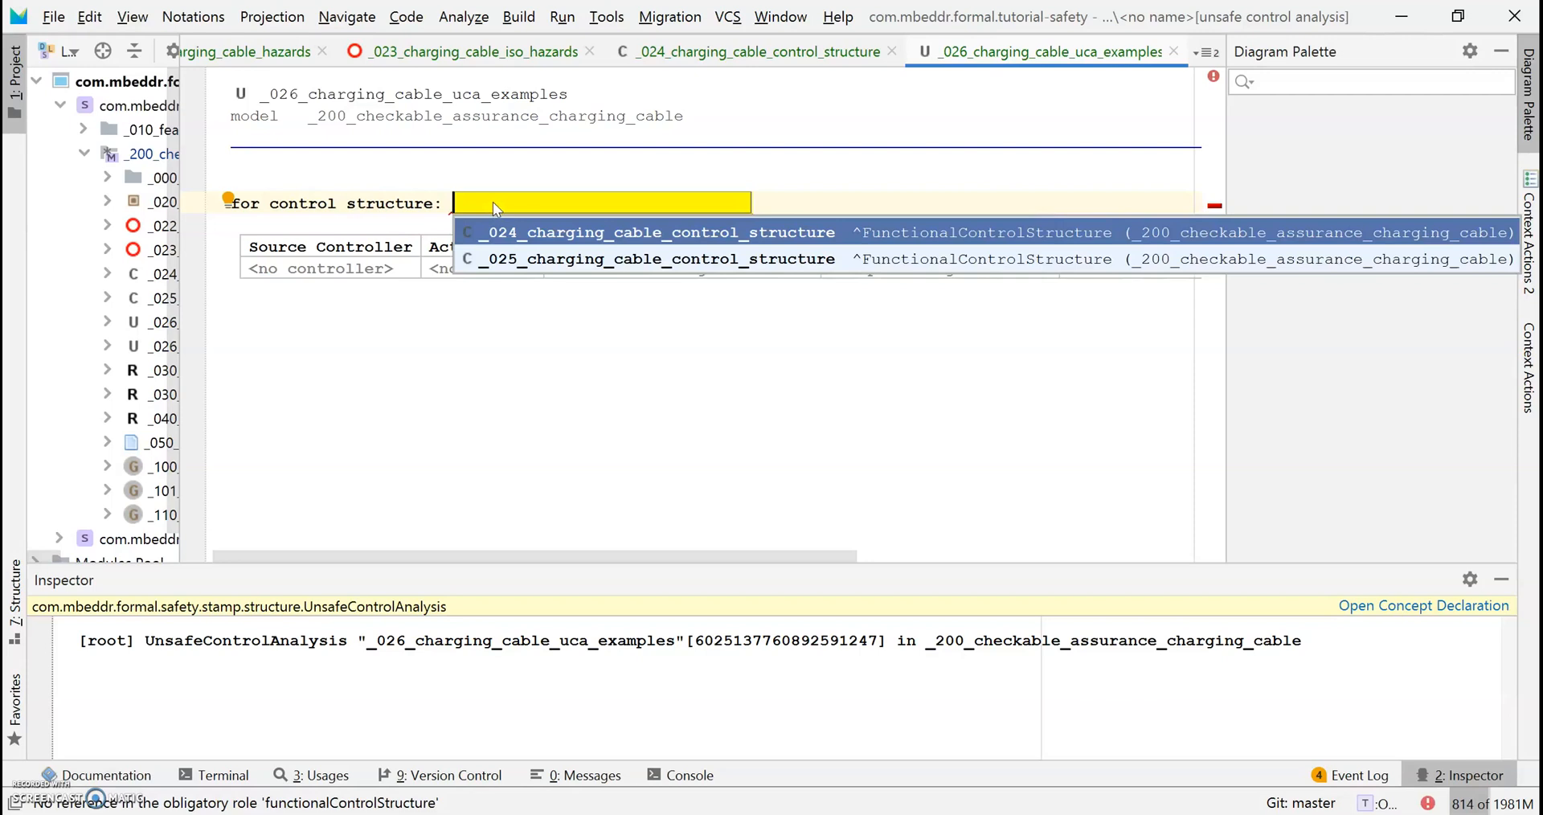
pyautogui.click(495, 225)
pyautogui.click(574, 233)
pyautogui.click(836, 232)
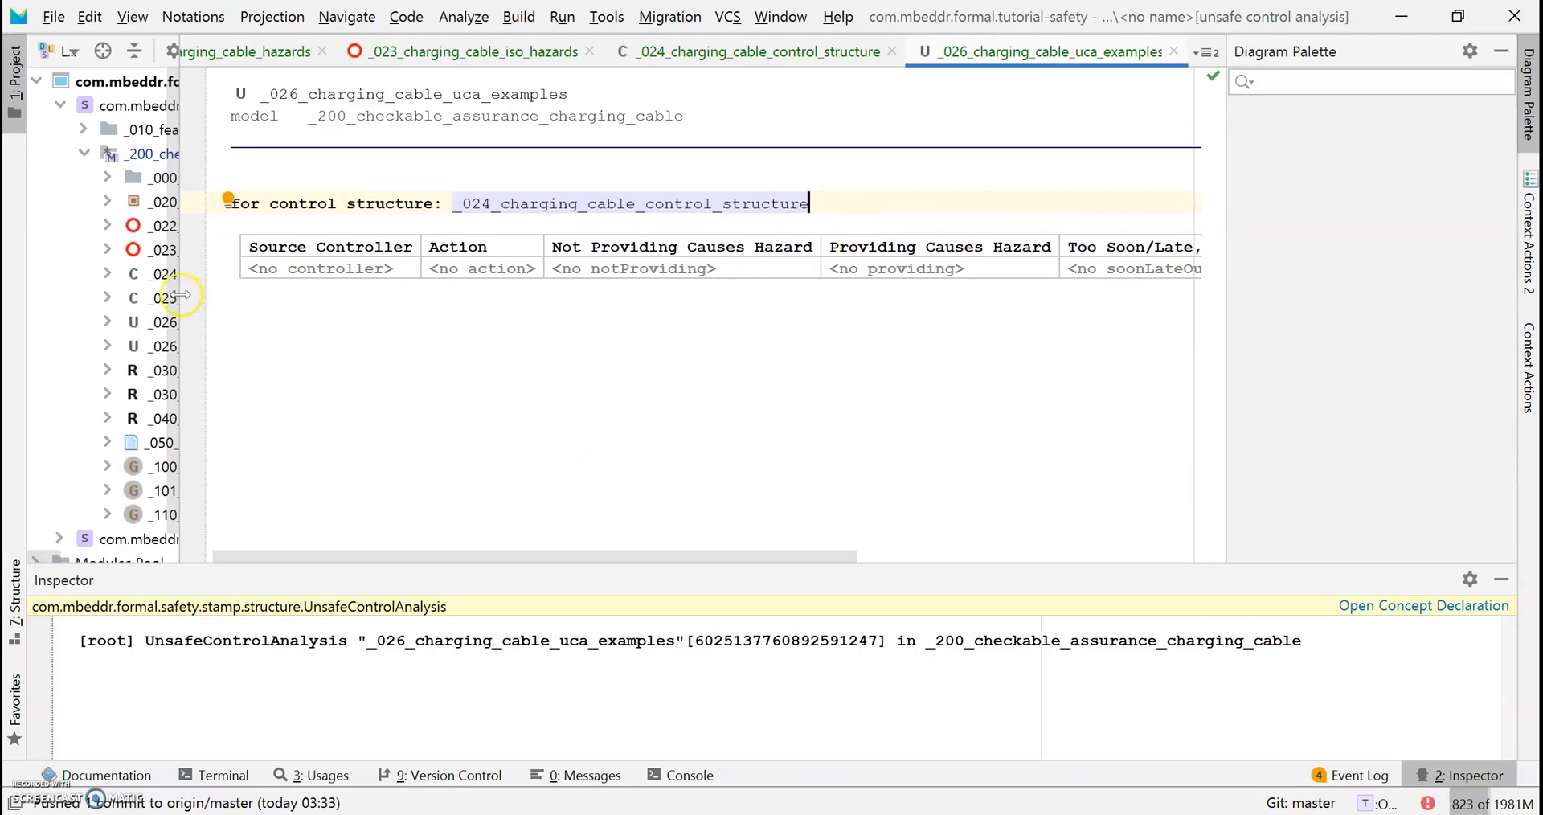
pyautogui.moveTo(194, 304); pyautogui.dragTo(129, 292)
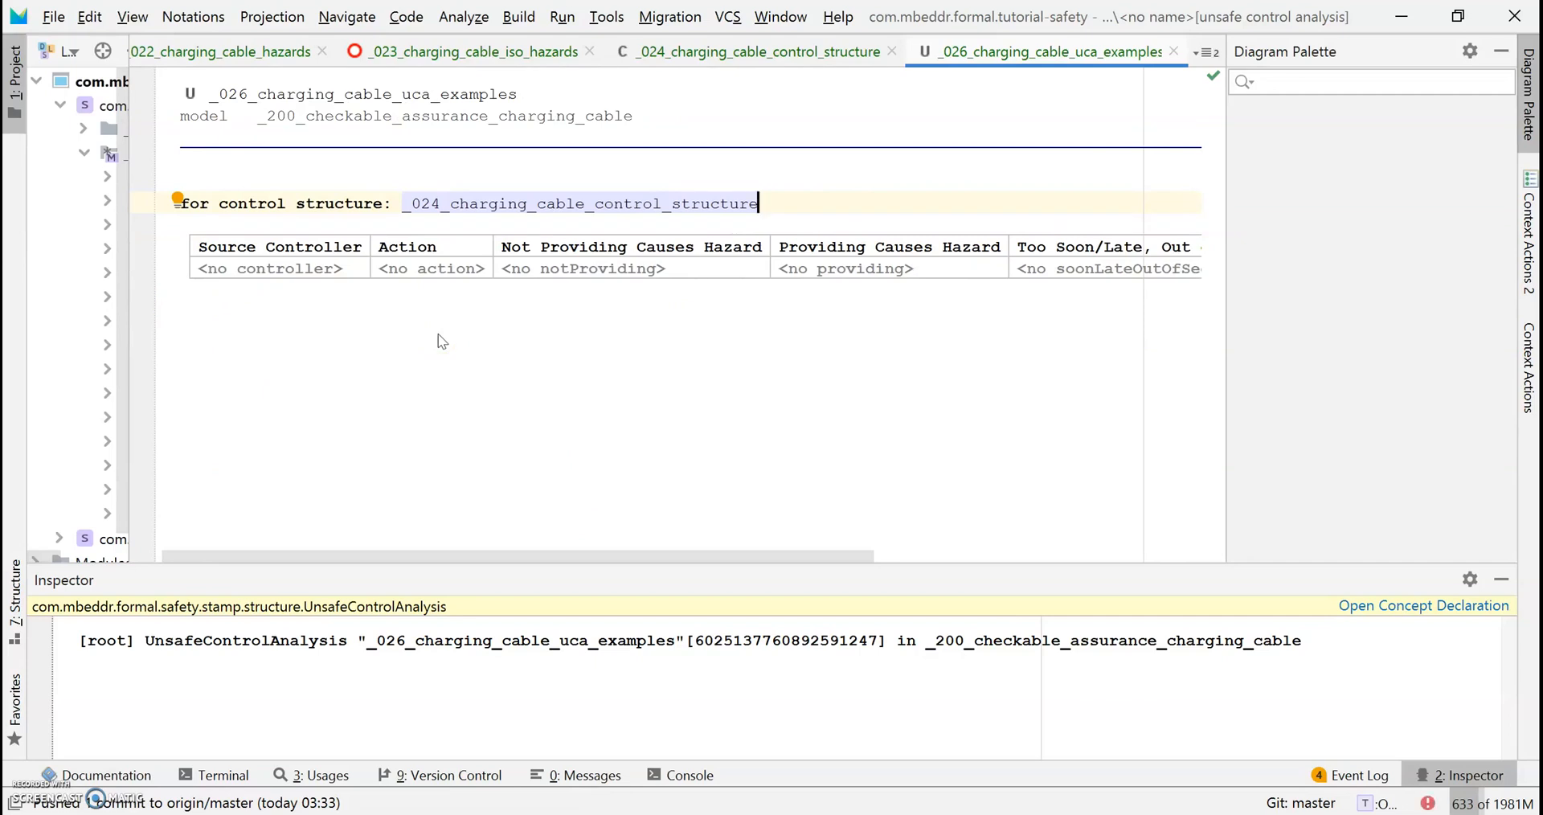
# Set the first row's source controller to Electrical Sensors.
pyautogui.click(420, 276)
pyautogui.click(334, 280)
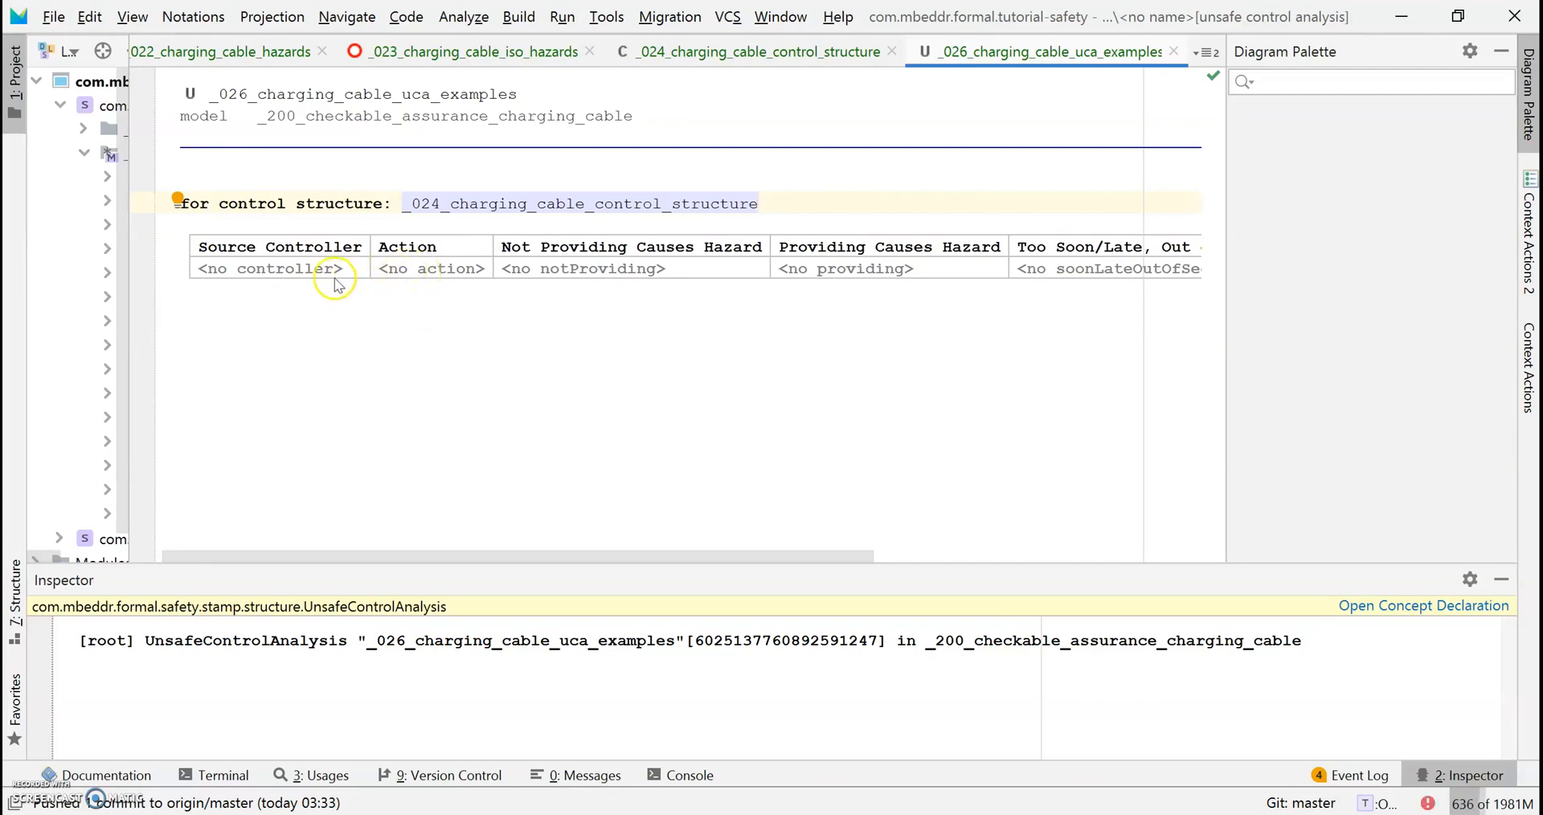
pyautogui.click(274, 271)
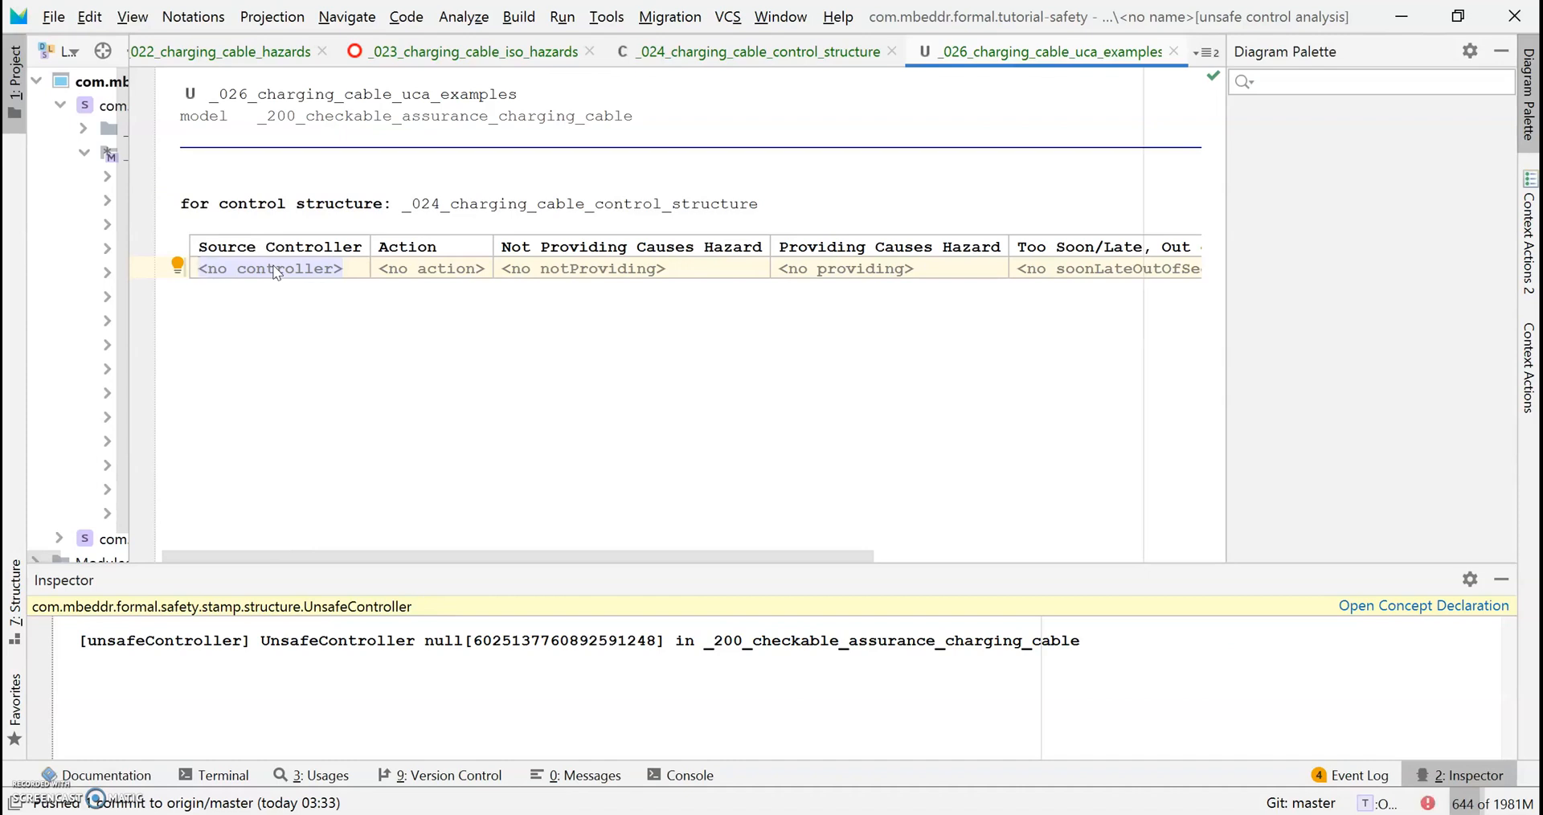
pyautogui.hotkey('ctrl', 'space')
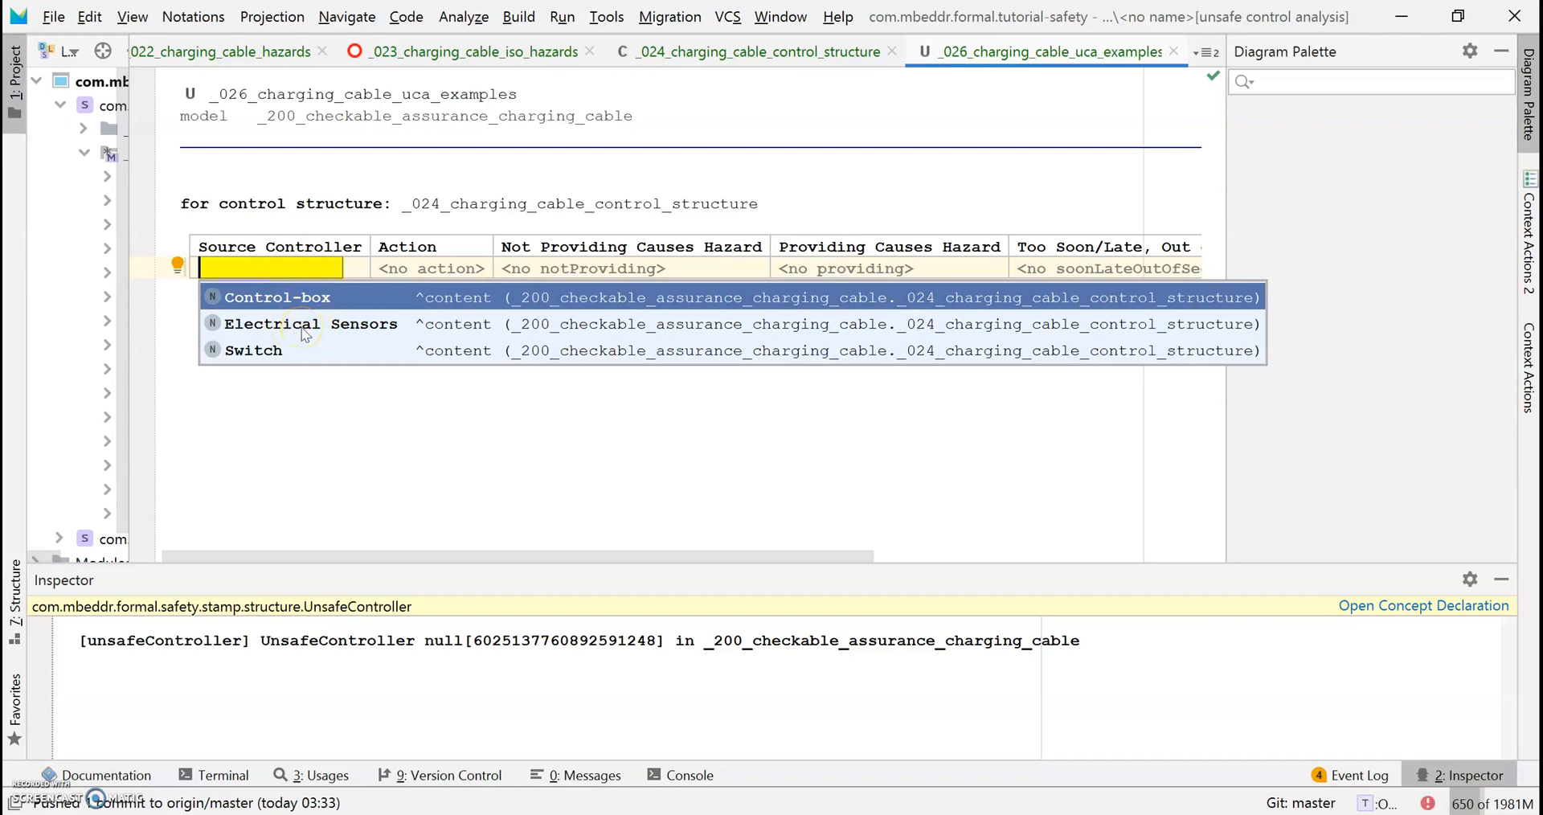
pyautogui.click(347, 324)
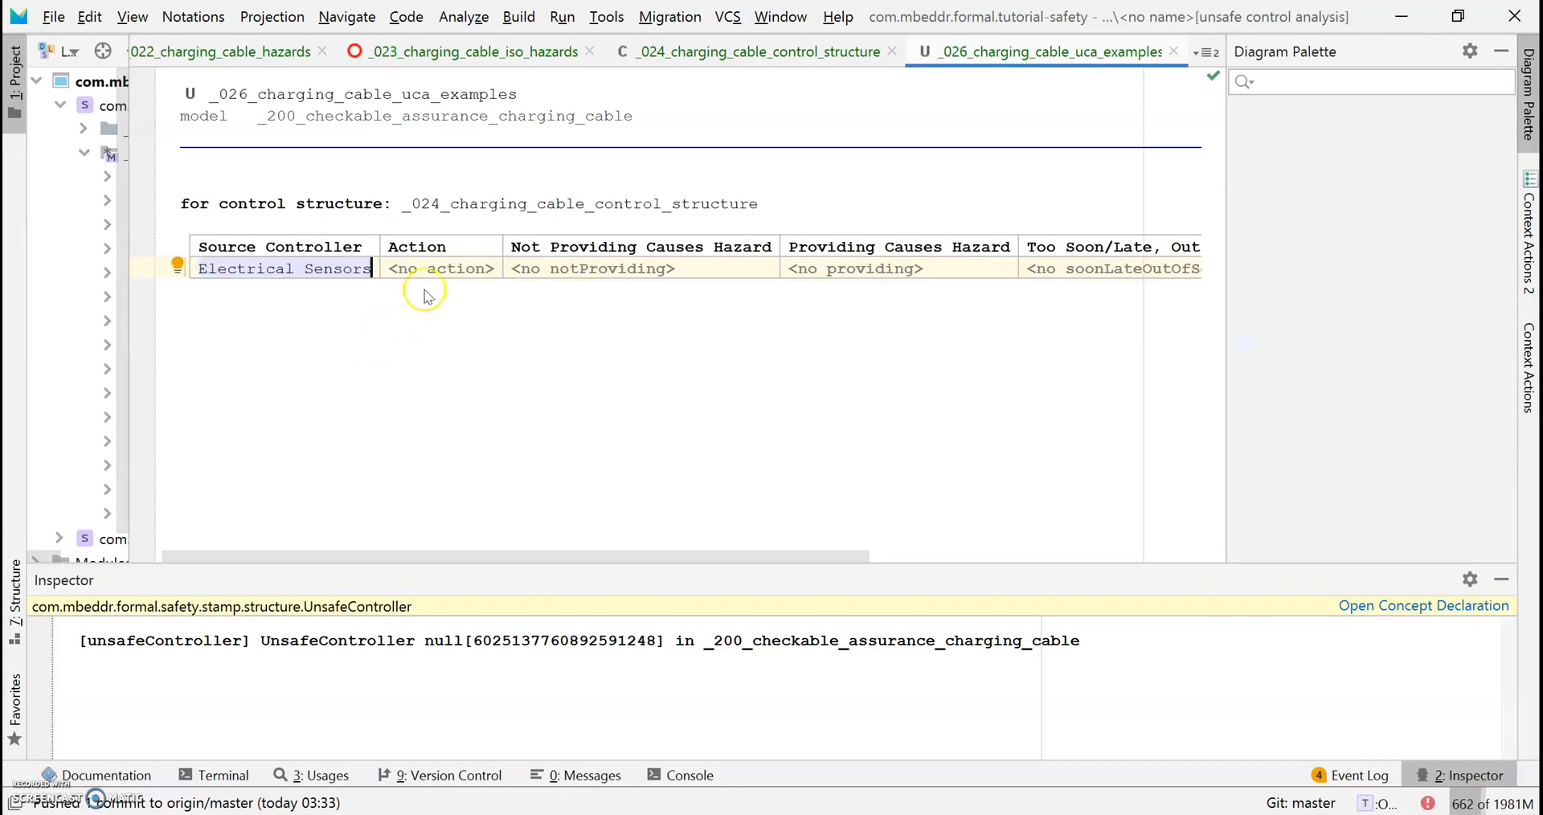
# Choose Voltage as the row's control action.
pyautogui.click(442, 270)
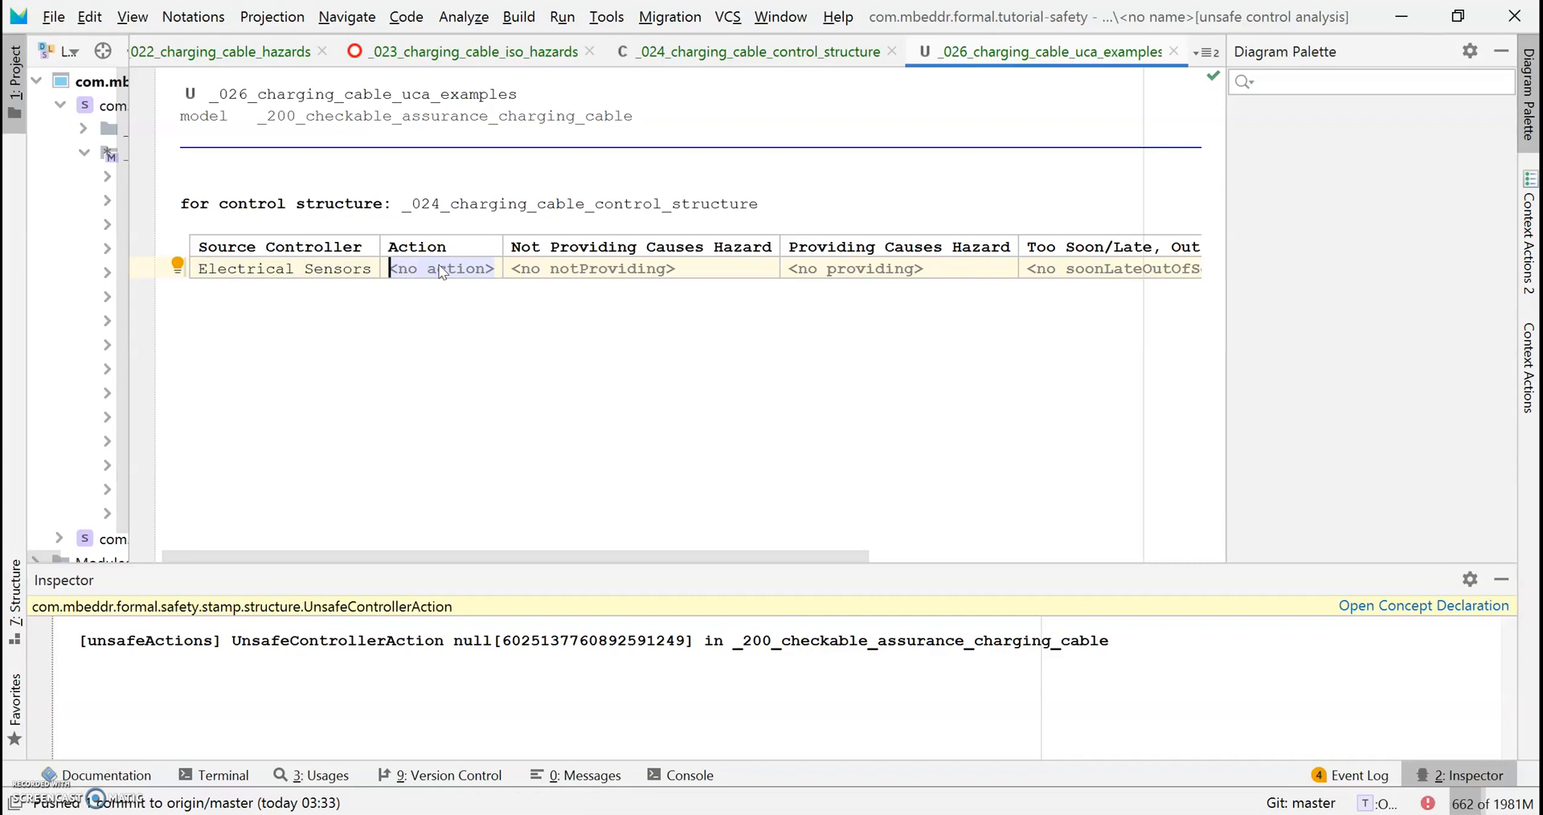
pyautogui.hotkey('ctrl', 'space')
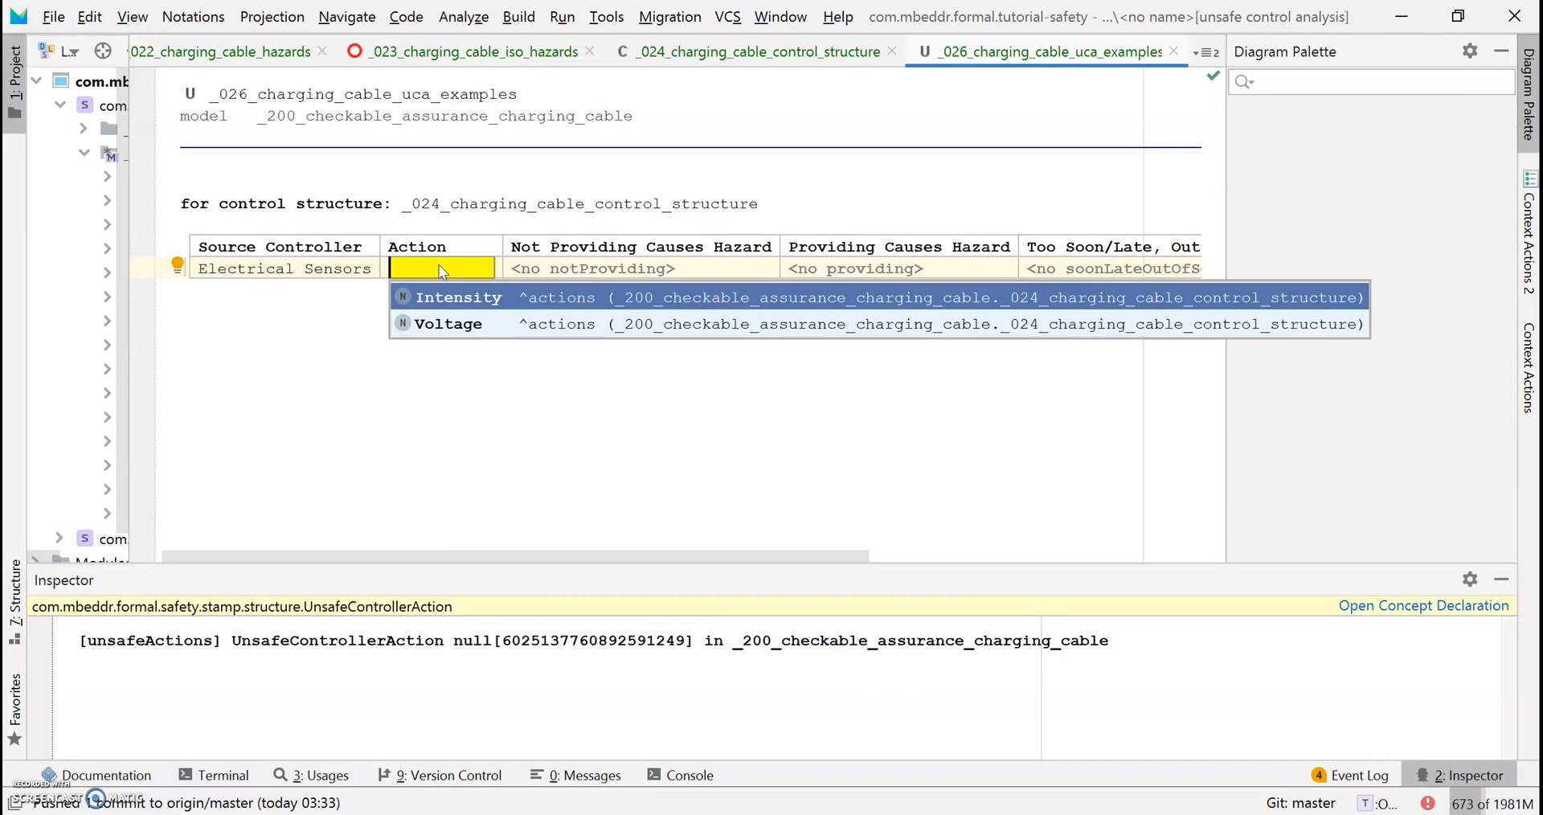
pyautogui.press('Down')
pyautogui.press('Return')
pyautogui.click(454, 348)
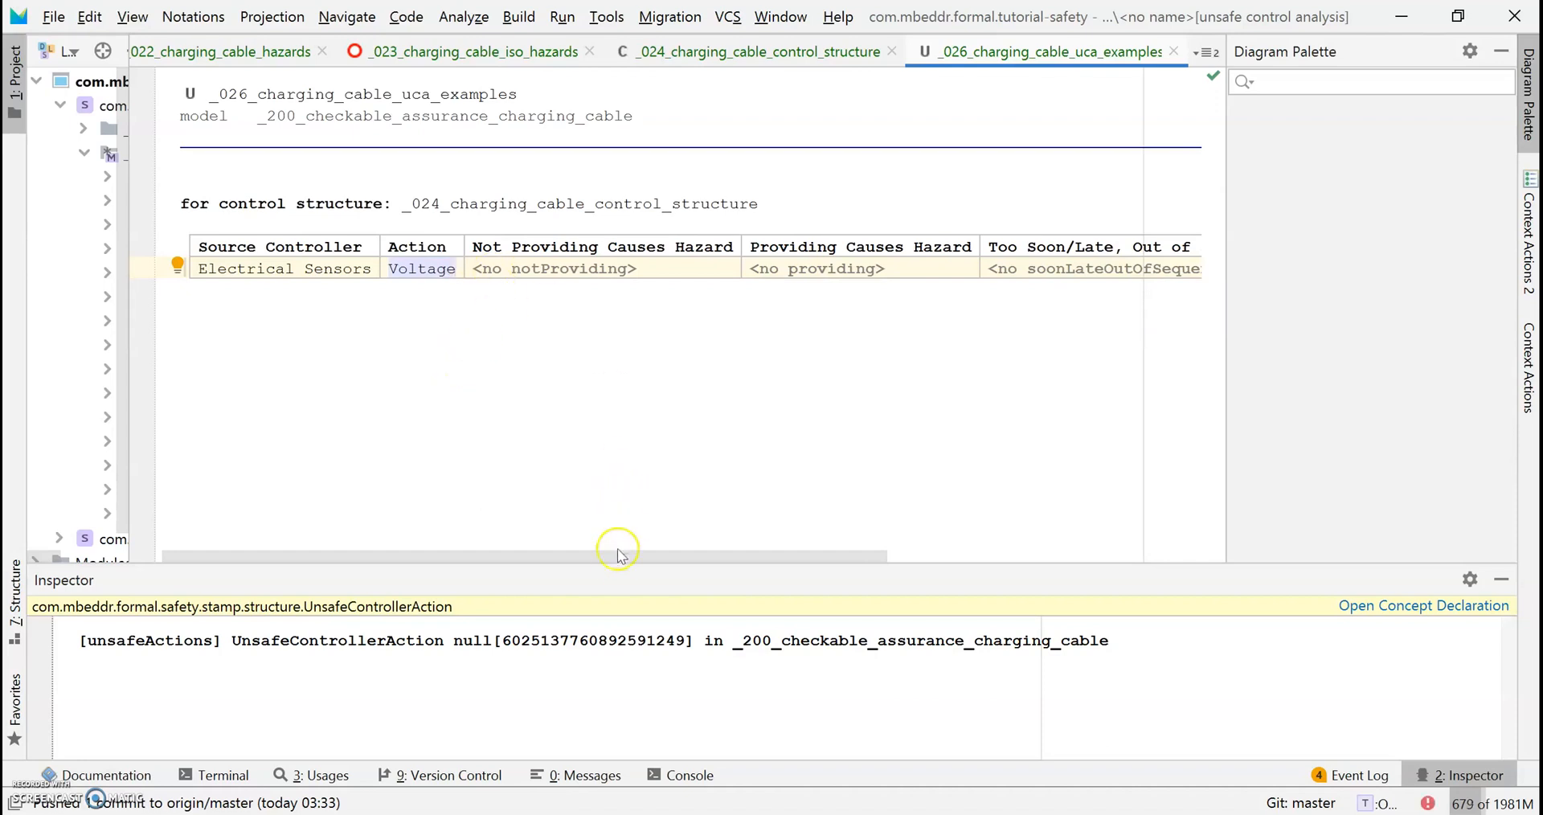
pyautogui.moveTo(628, 554); pyautogui.dragTo(923, 395)
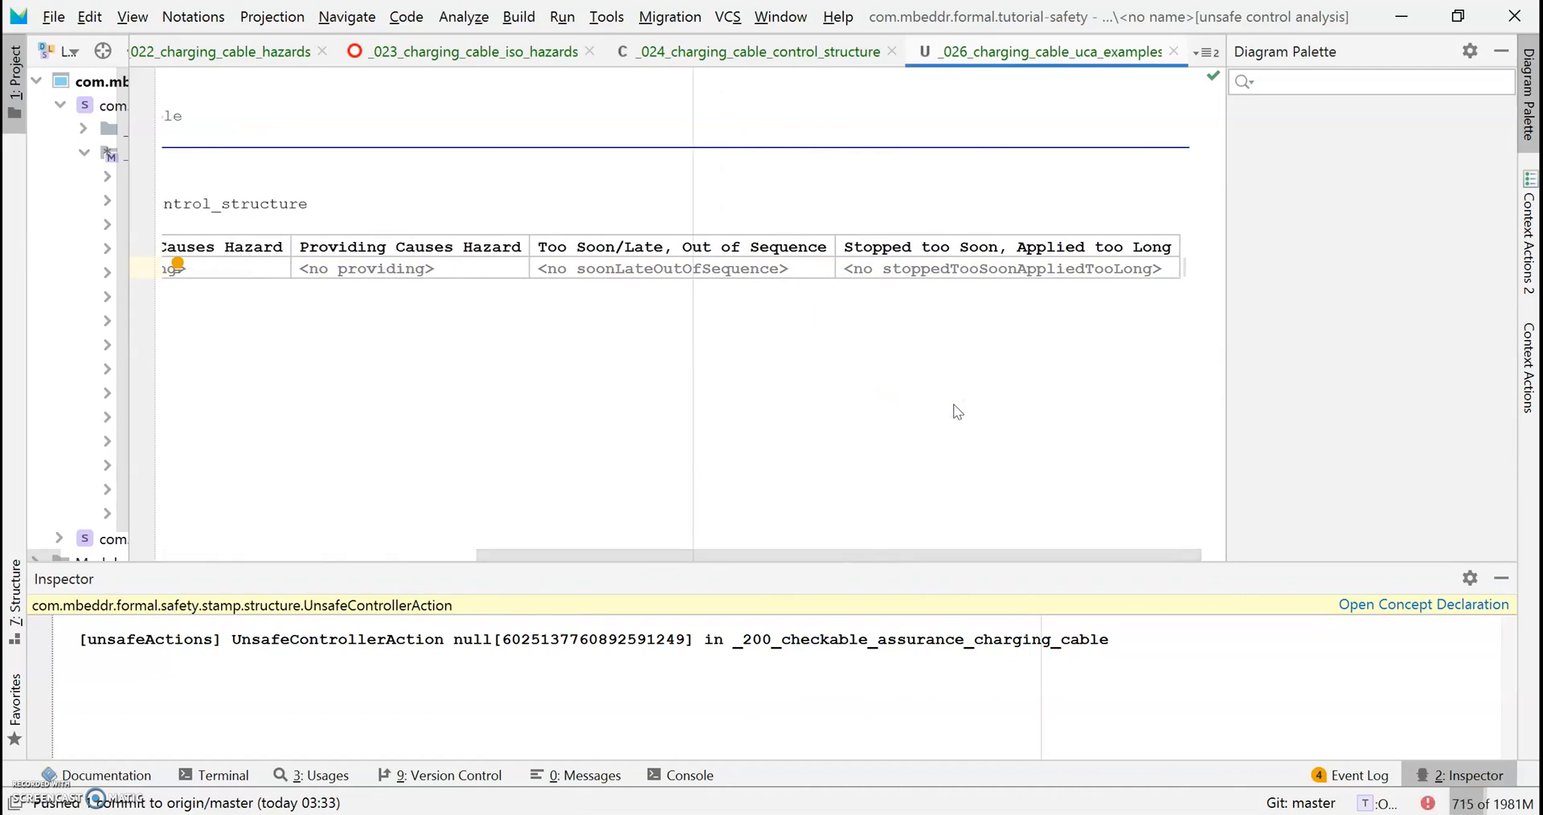
# Make the empty Providing Causes Hazard entry a plain text field.
pyautogui.moveTo(744, 554); pyautogui.dragTo(620, 557)
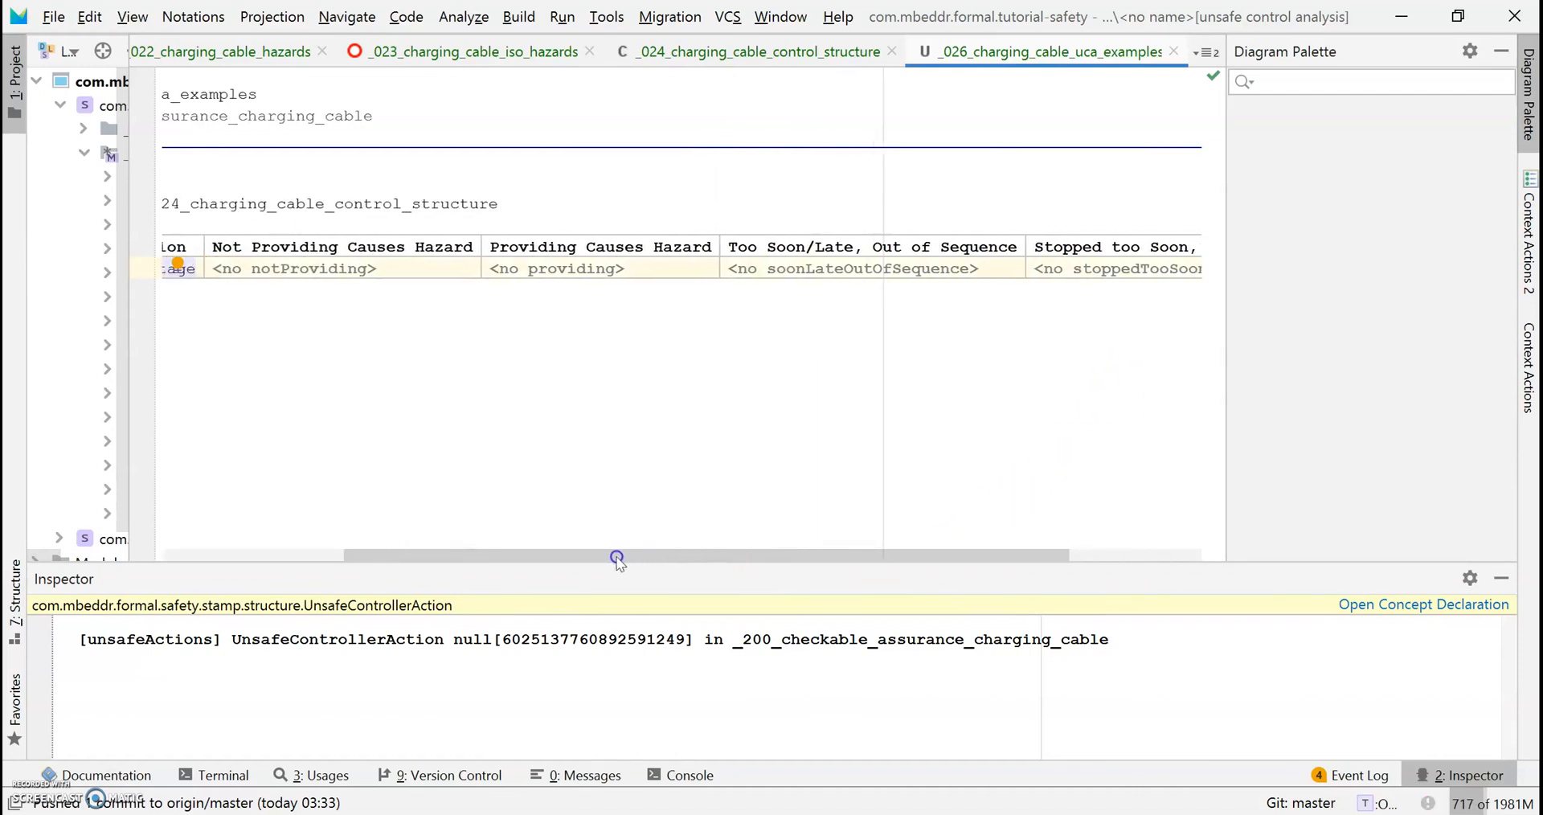
pyautogui.click(568, 273)
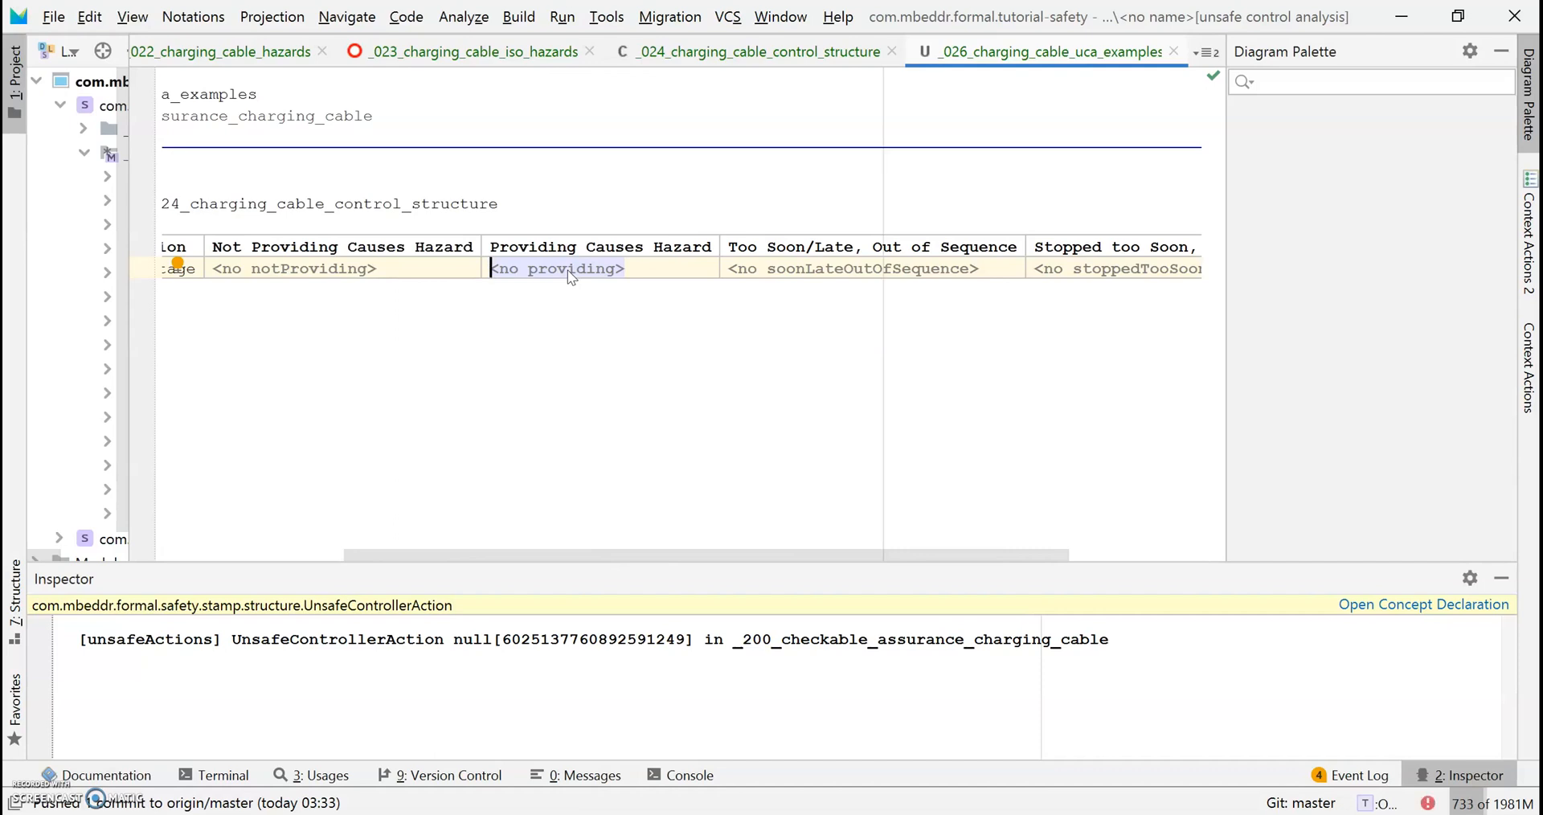
pyautogui.hotkey('ctrl', 'space')
pyautogui.press('Down')
pyautogui.press('Down')
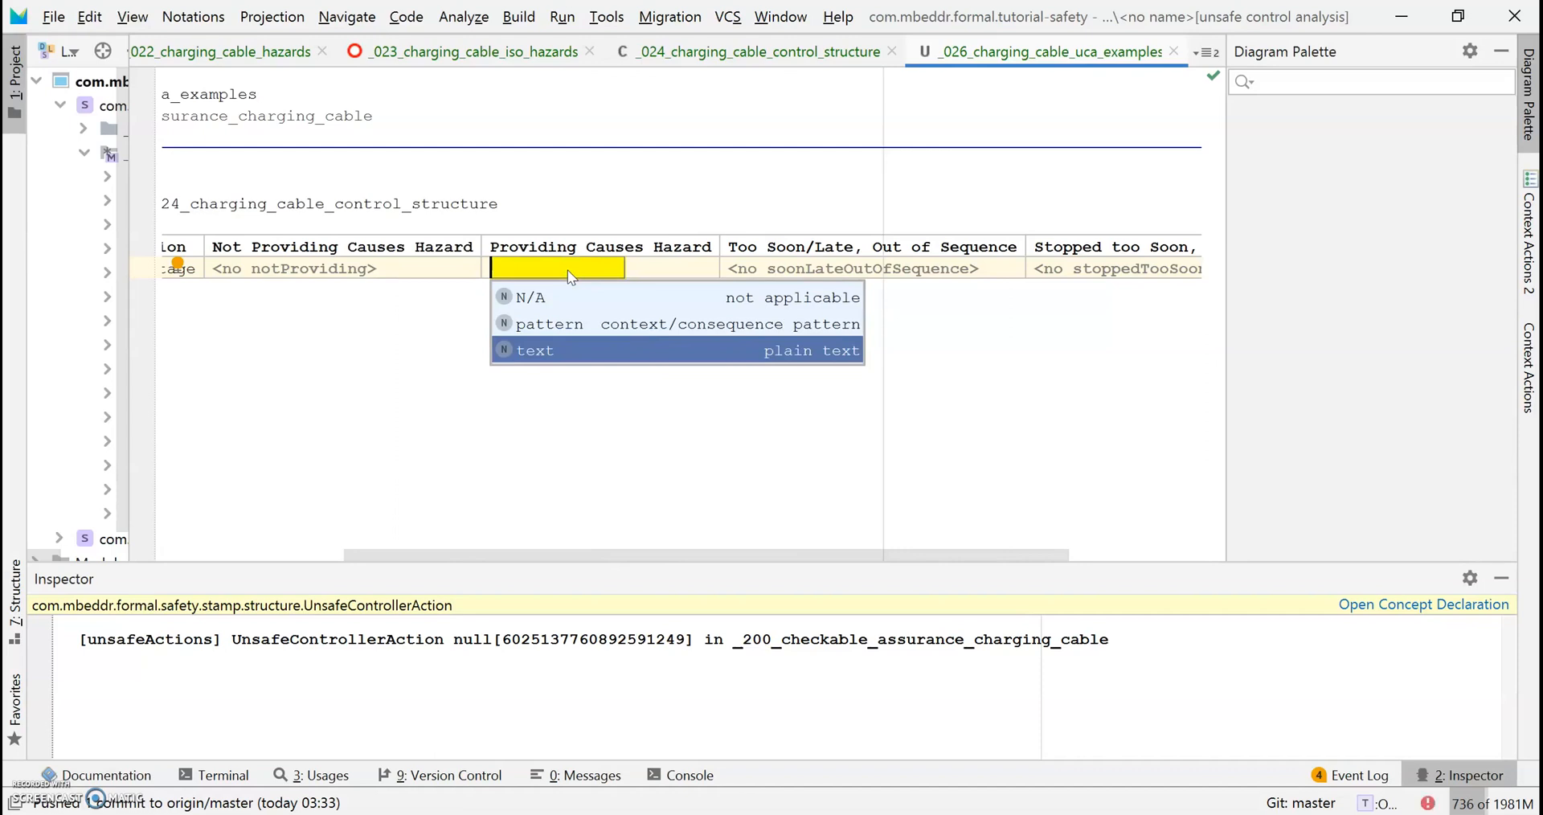
pyautogui.press('Return')
pyautogui.hotkey('ctrl', 'space')
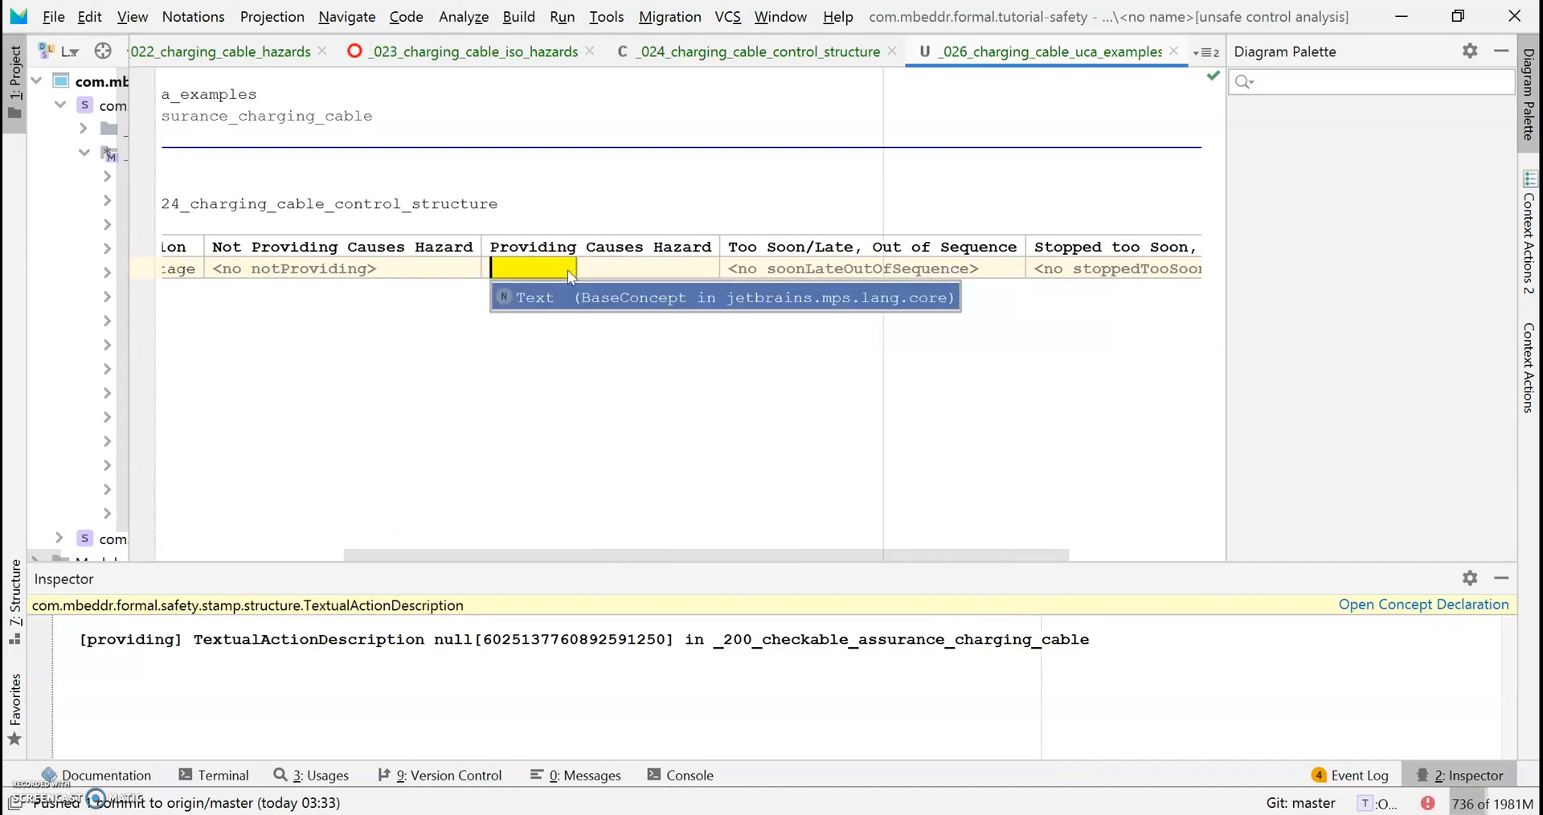
pyautogui.press('Return')
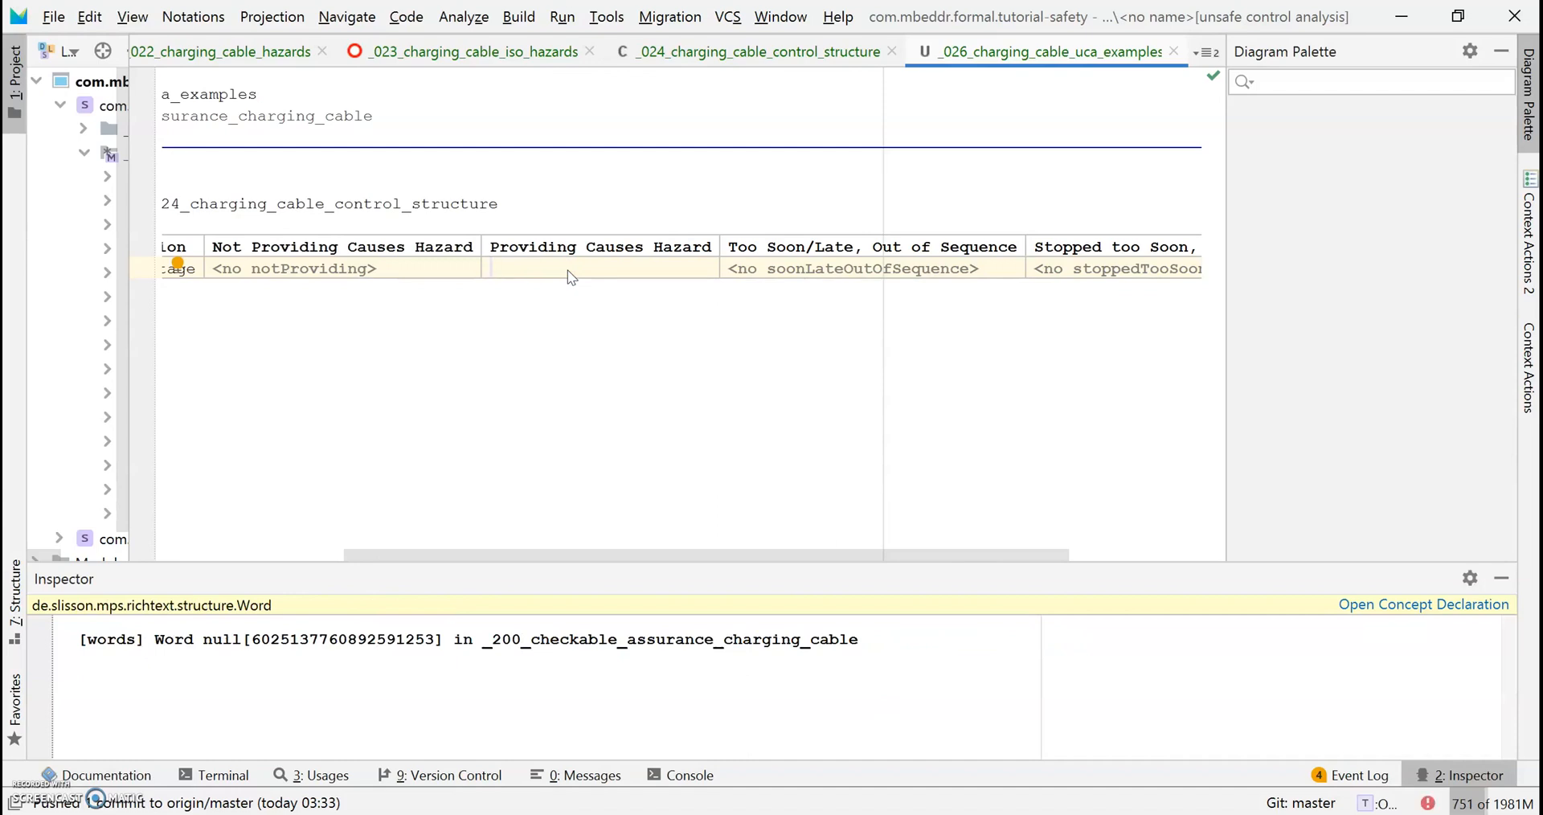
# Enter 'Electrical Sensors provide Voltage outside the expected range while the Control-box is powered on.'.
pyautogui.write('Electrical Sen')
pyautogui.press('BackSpace')
pyautogui.press('BackSpace')
pyautogui.press('BackSpace')
pyautogui.write('Sensors')
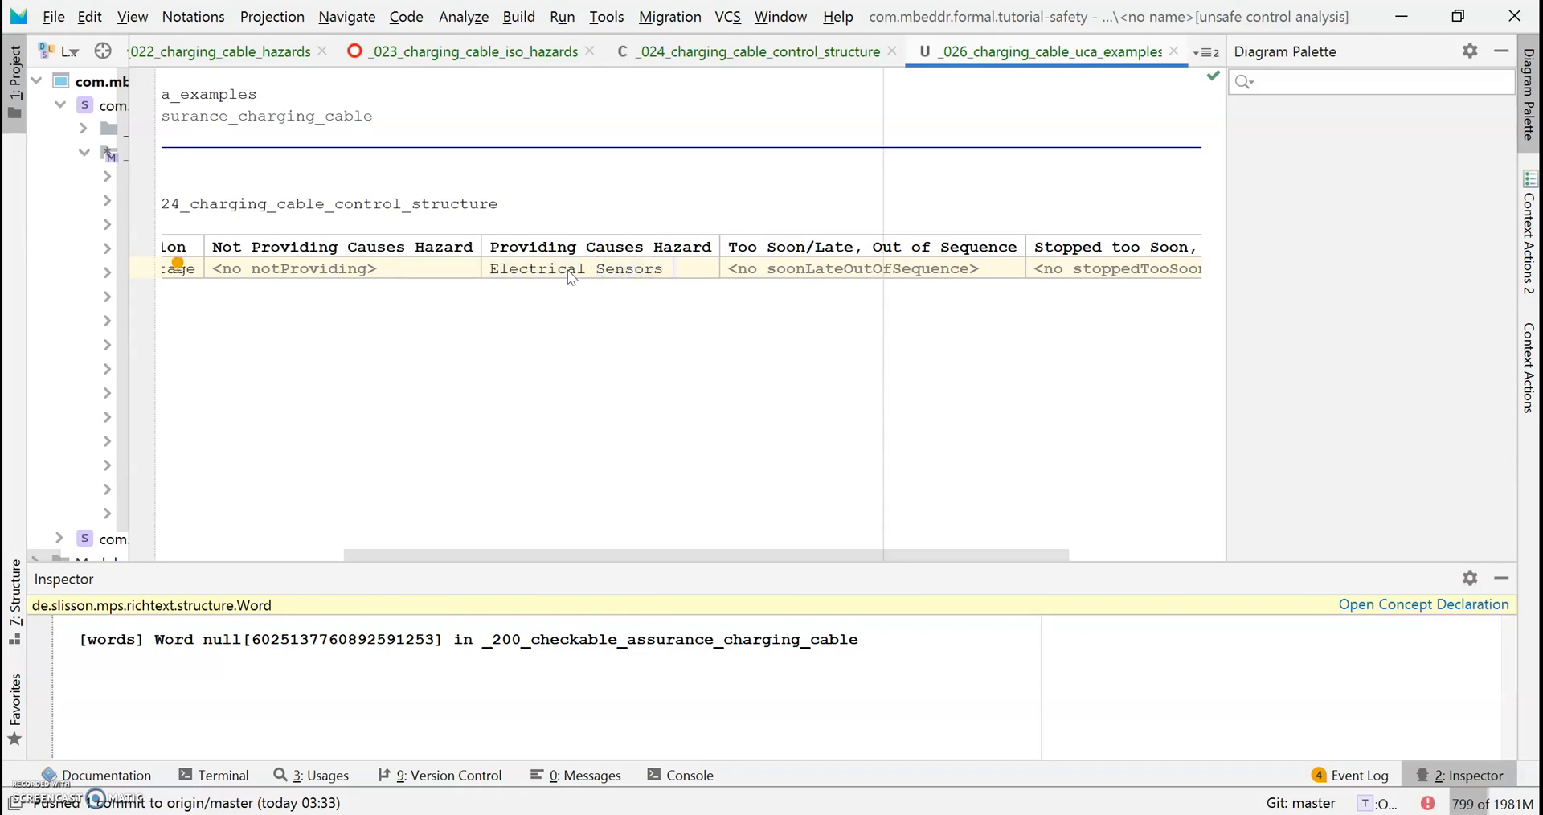
pyautogui.write(' F')
pyautogui.write('de Volt')
pyautogui.write('age')
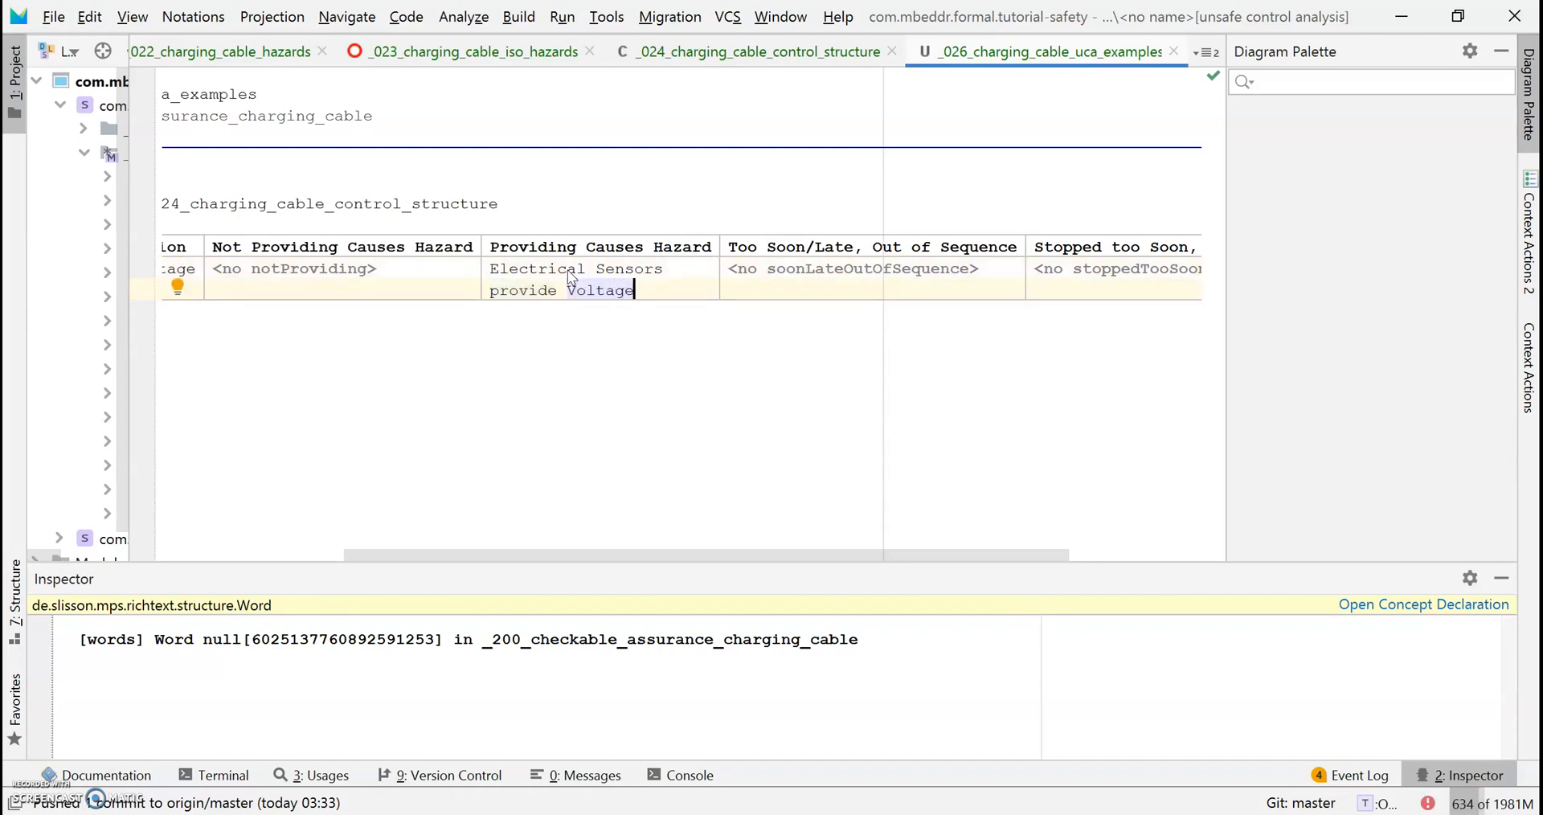
pyautogui.write(' out')
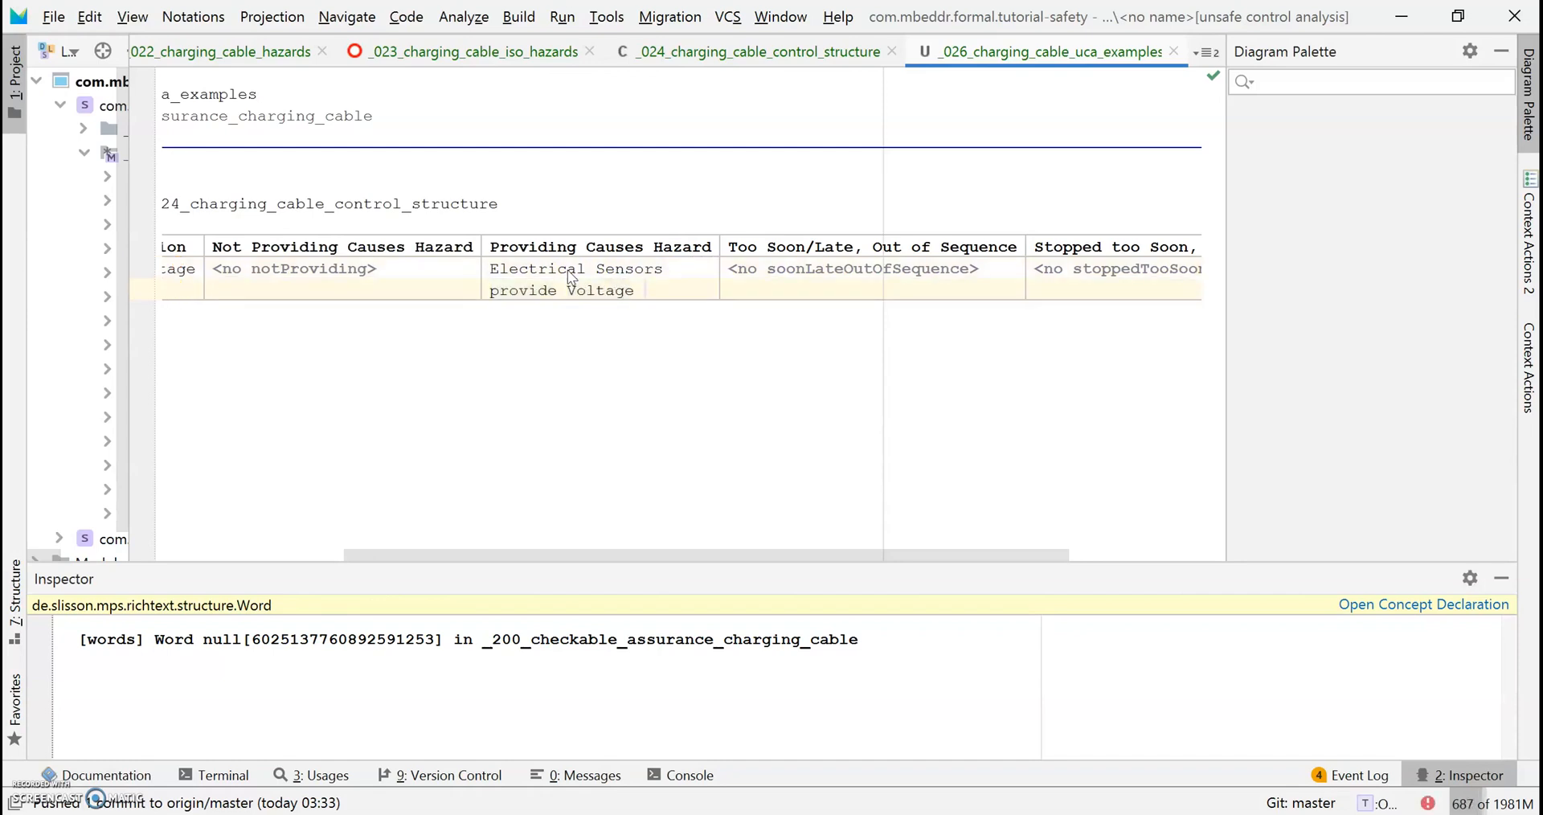
pyautogui.write('sie')
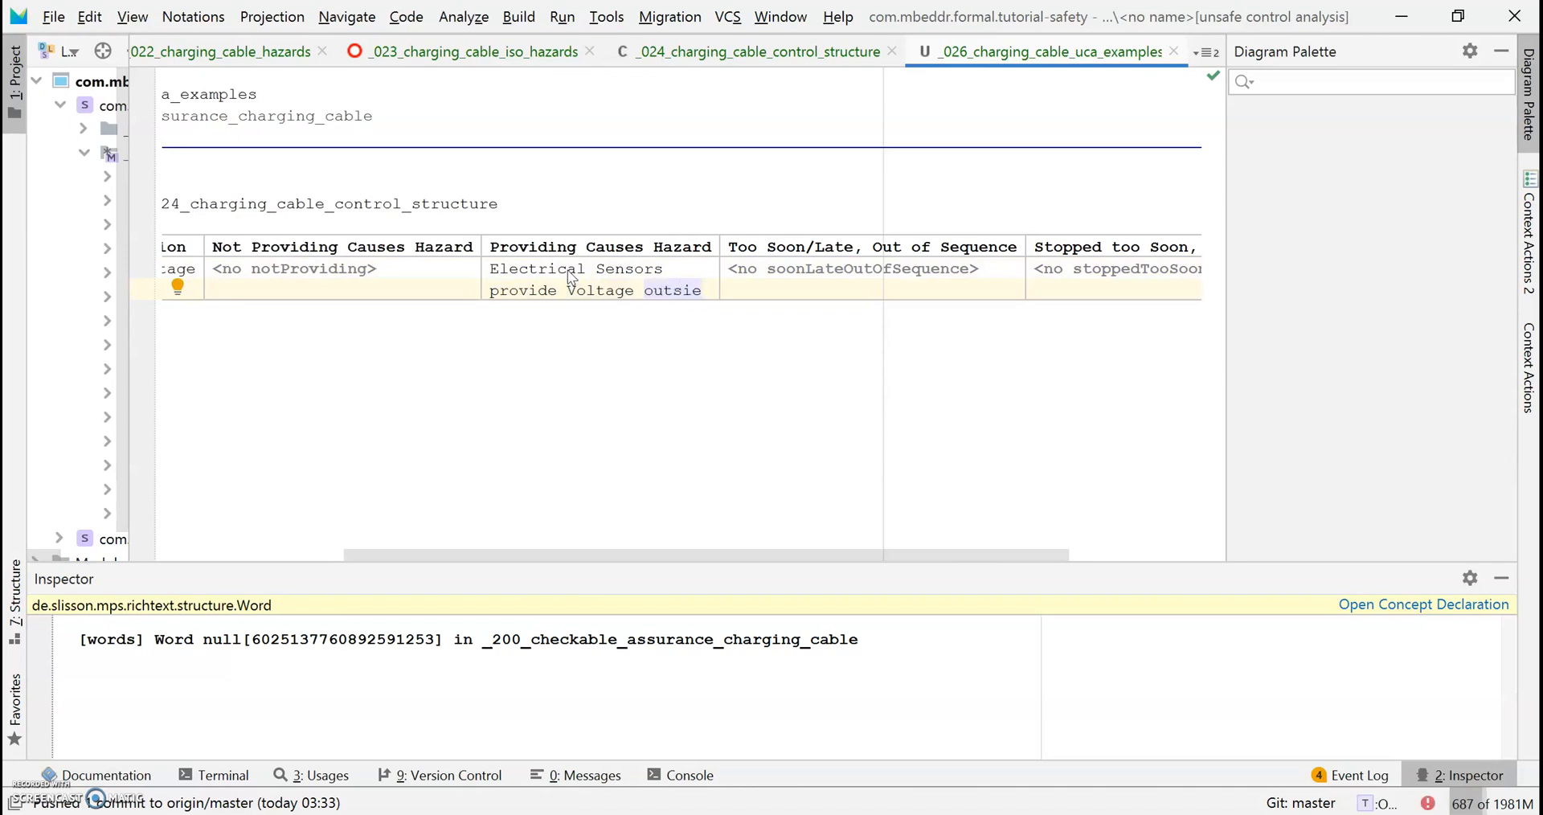
pyautogui.press('BackSpace')
pyautogui.write('de the')
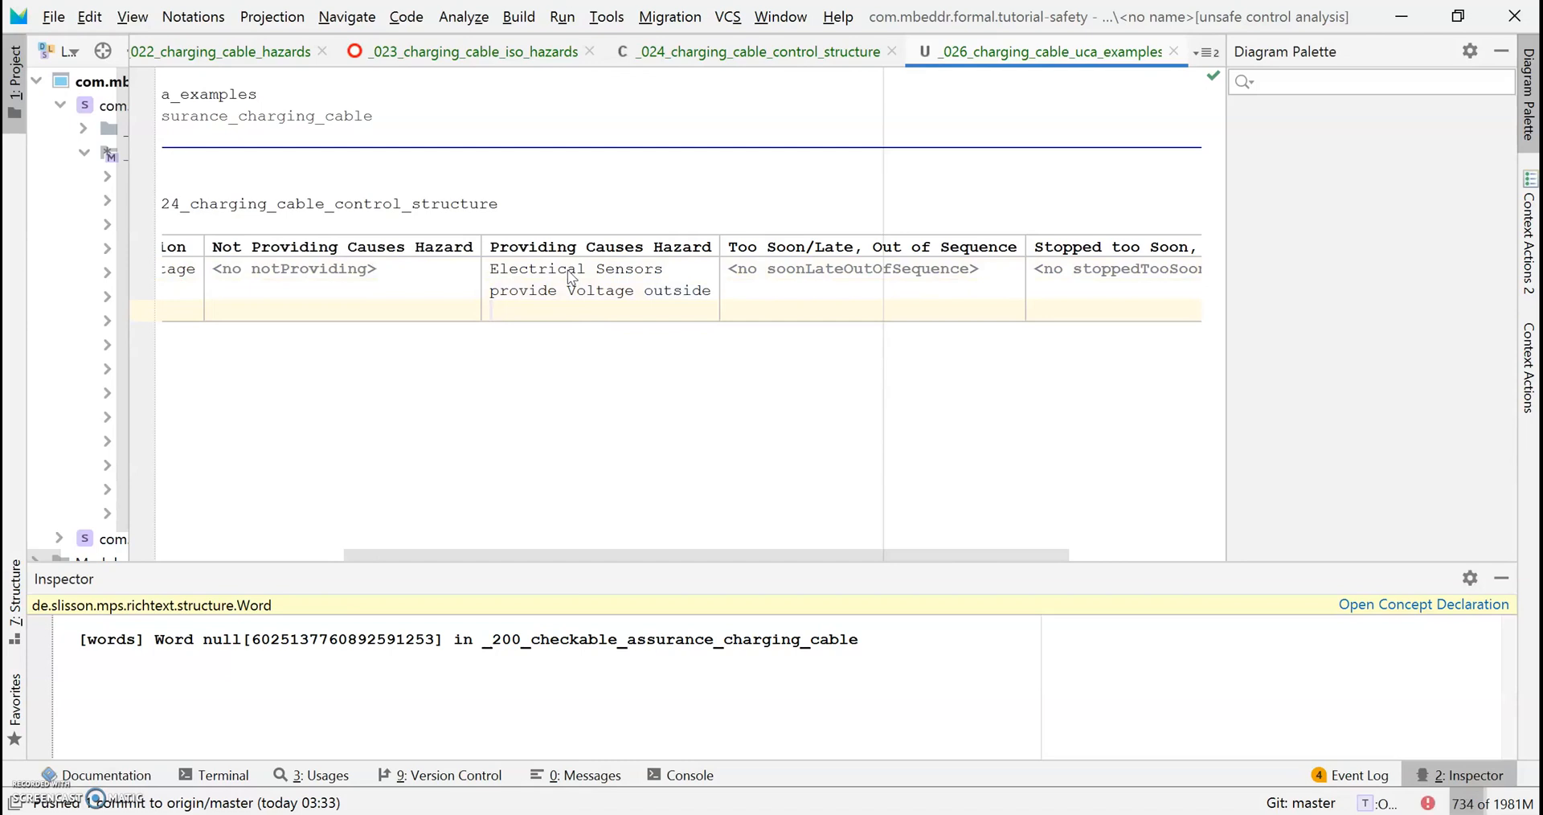
pyautogui.write(' expect')
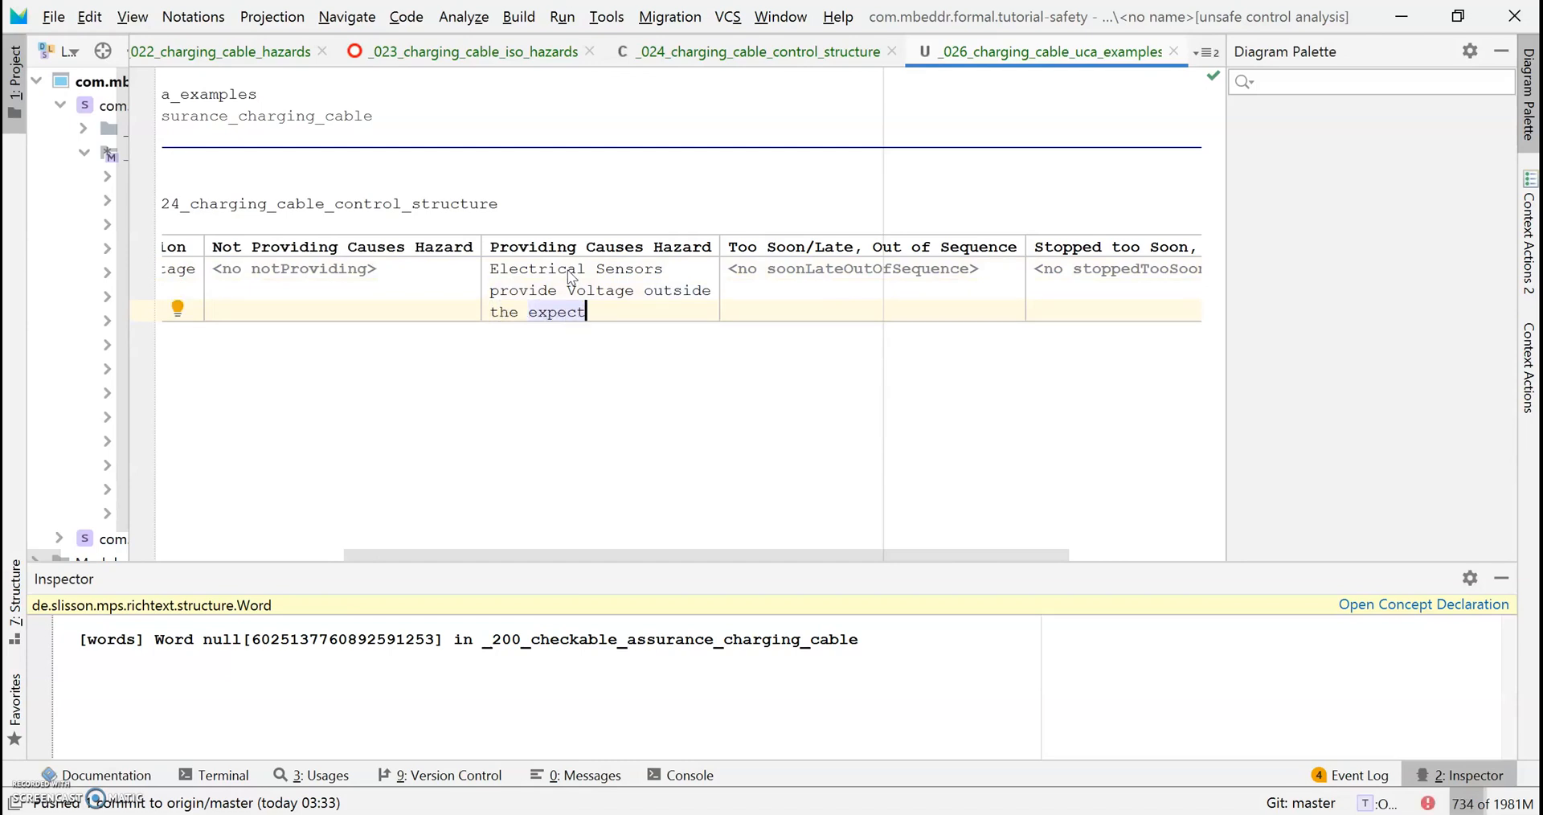
pyautogui.write('ed range')
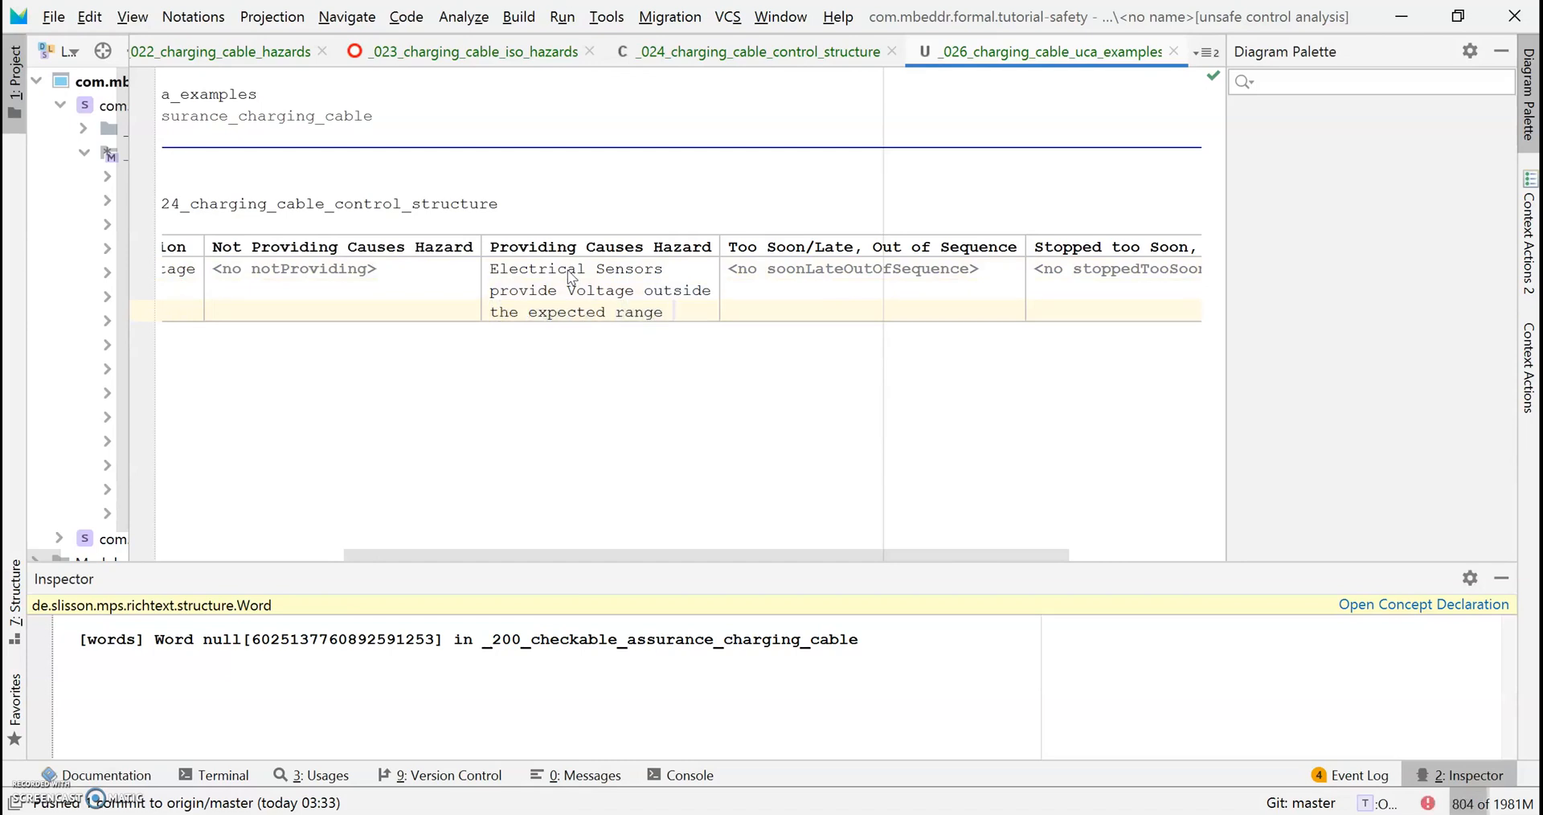
pyautogui.write(' while the')
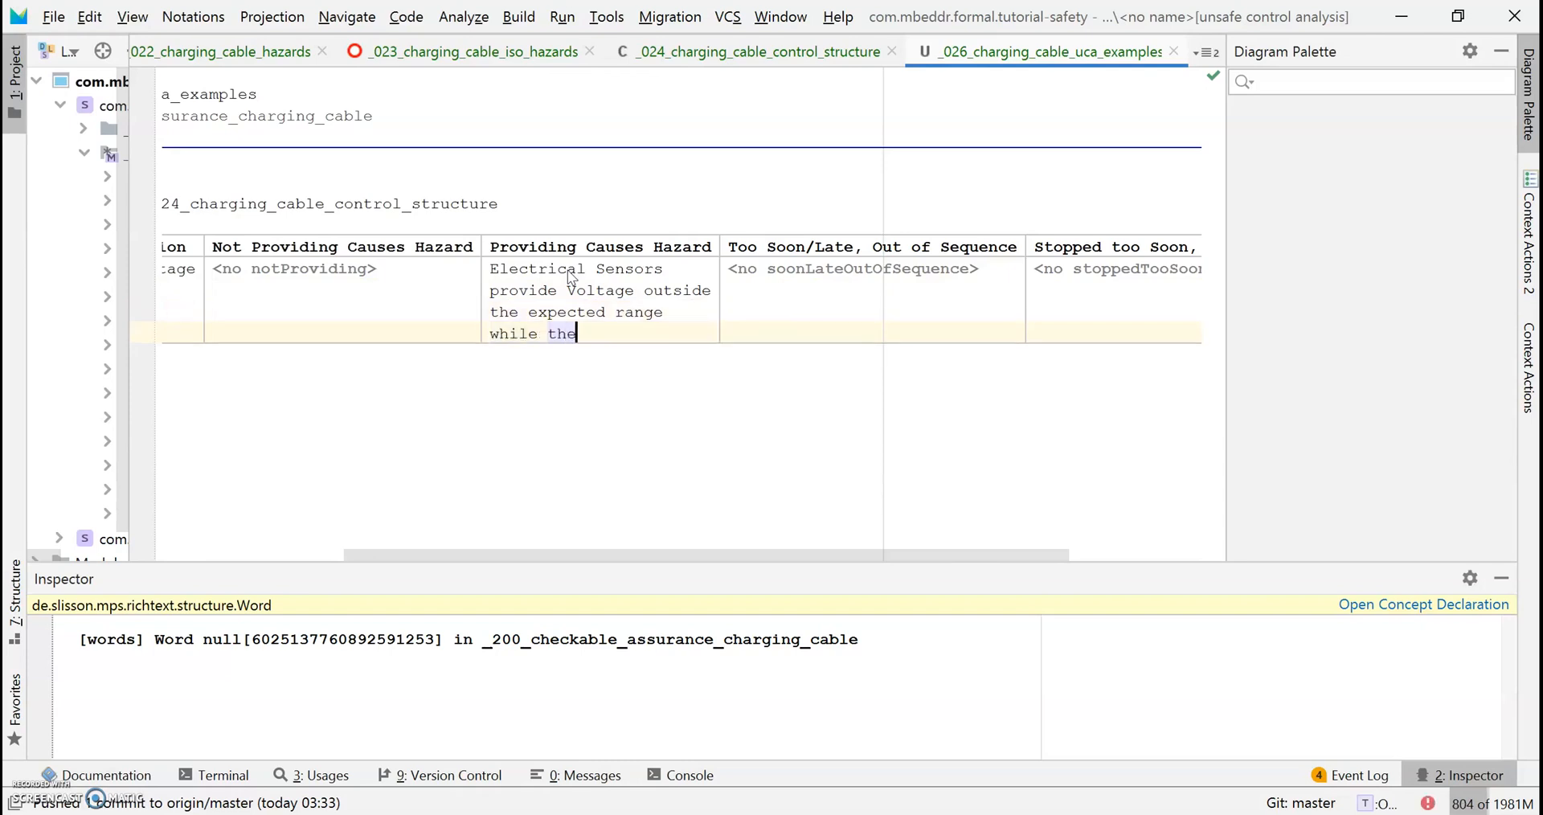
pyautogui.write(' Control-b')
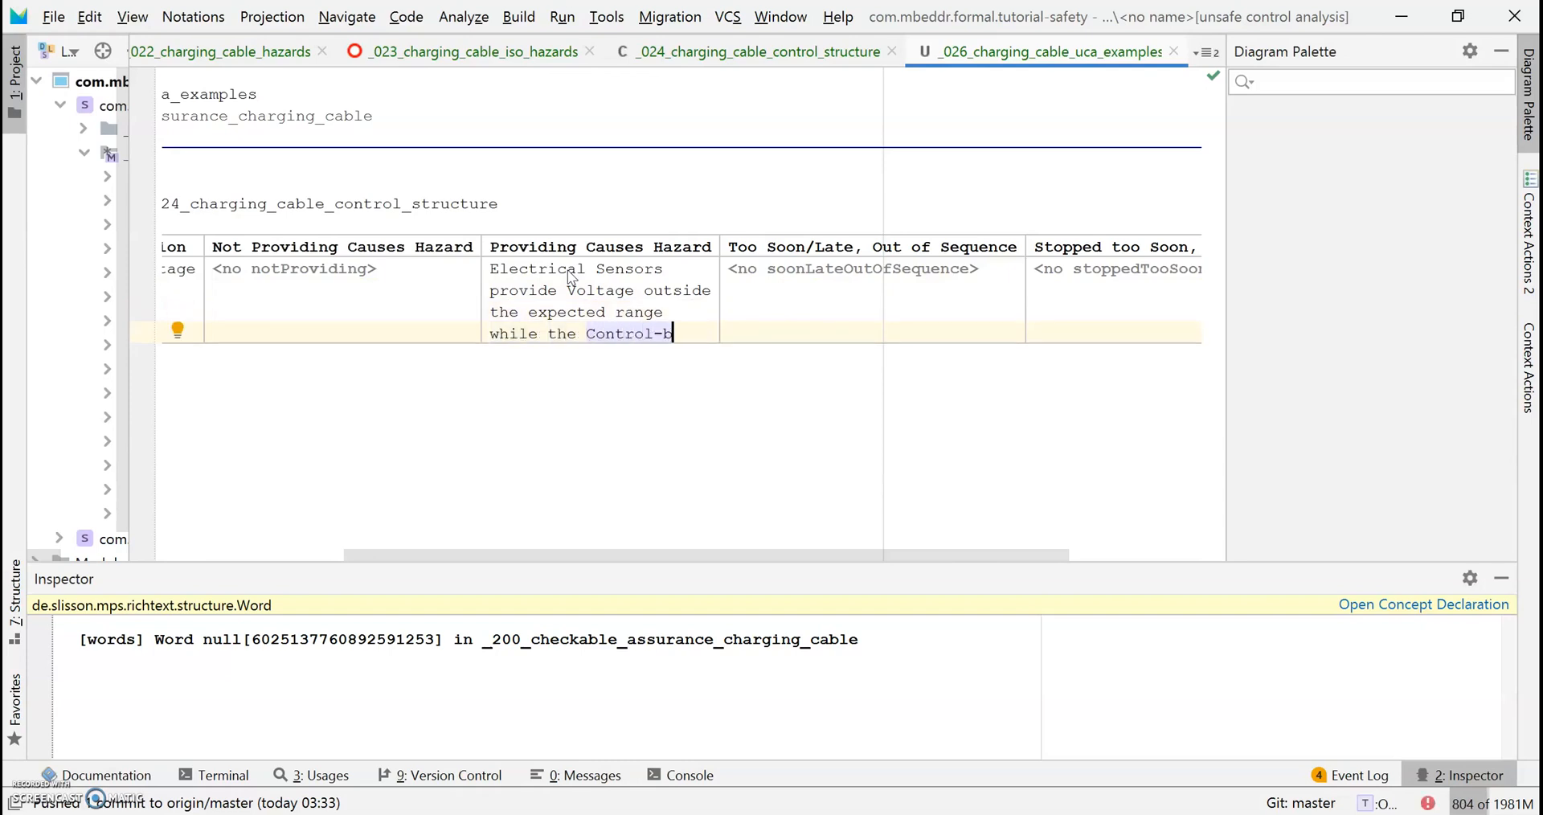
pyautogui.write('ox is powe')
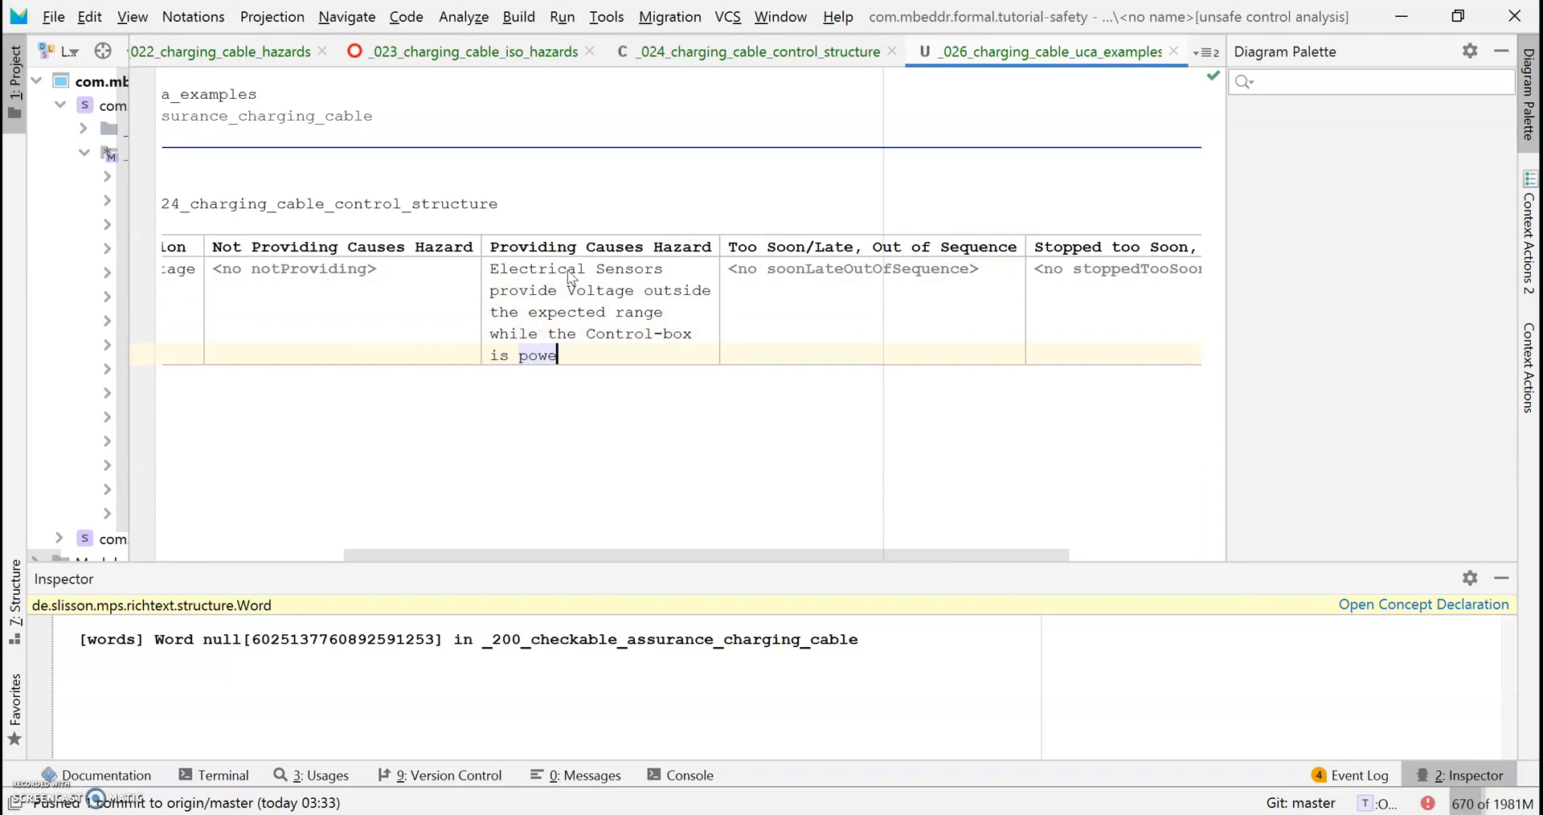
pyautogui.write('red on.')
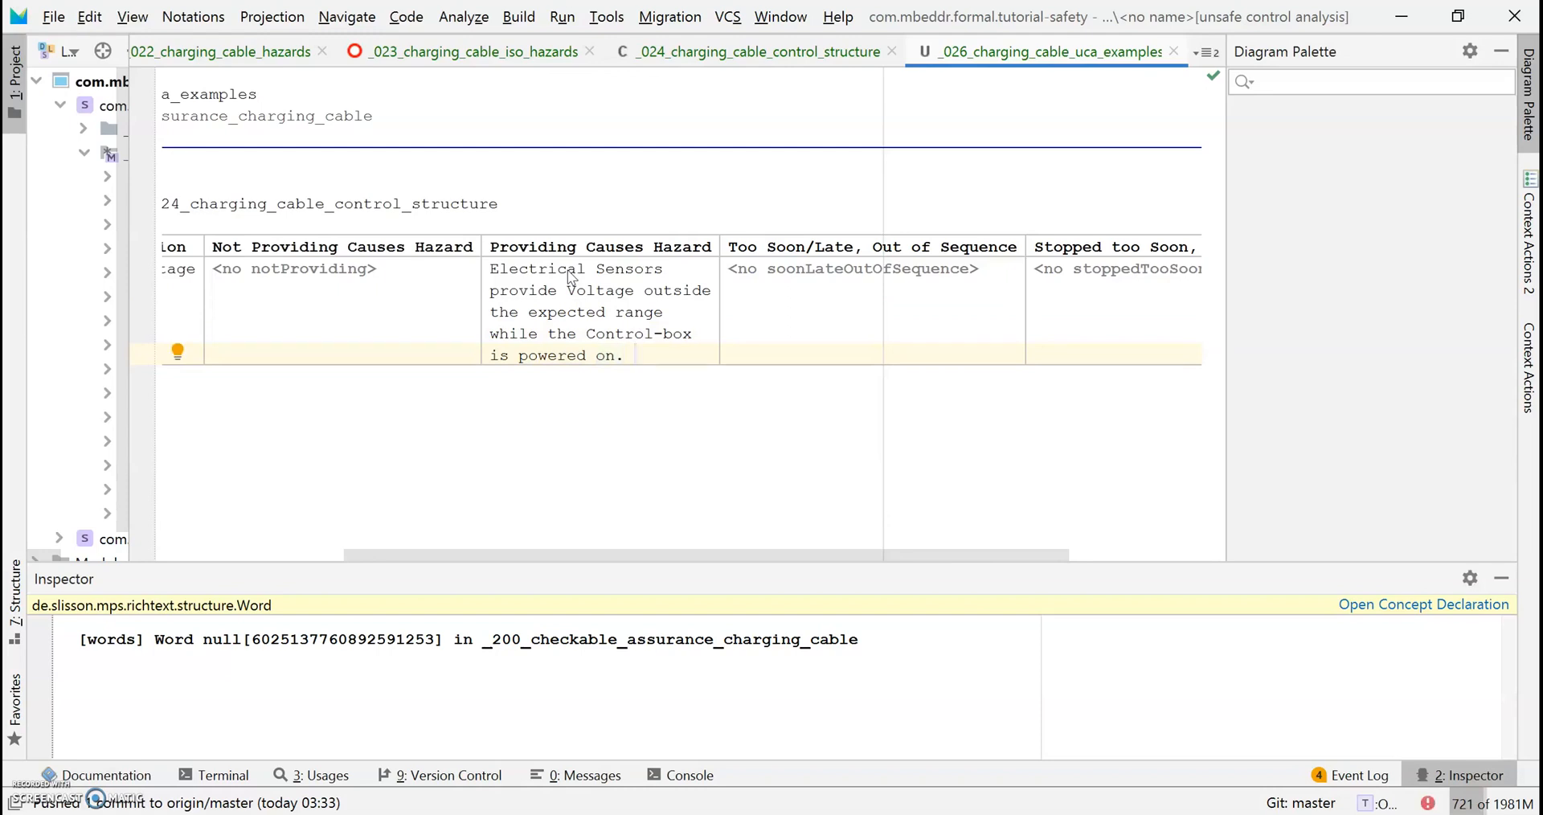
pyautogui.write('@haza')
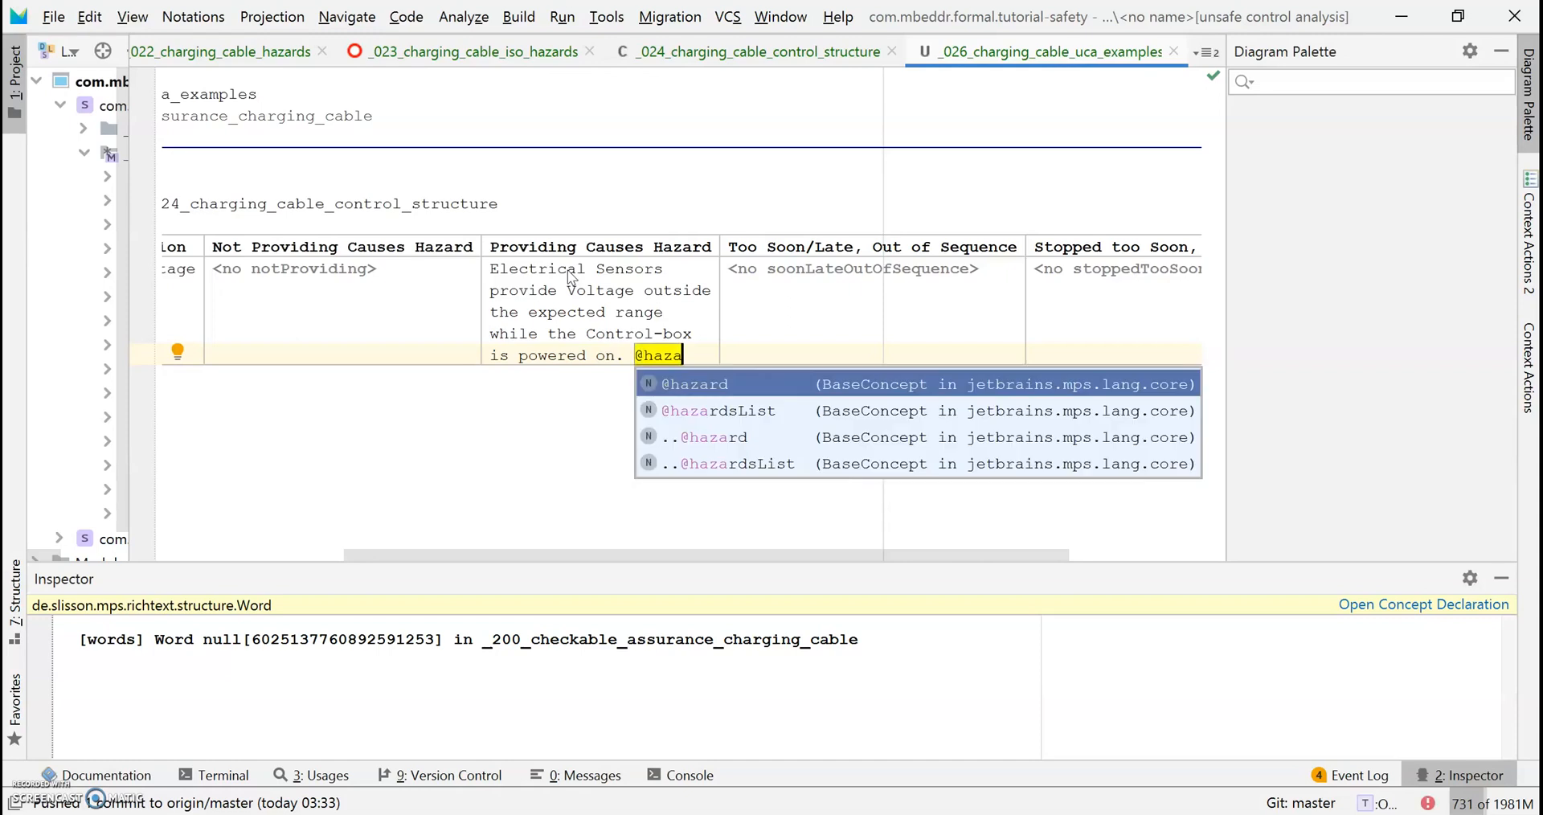
pyautogui.press('Return')
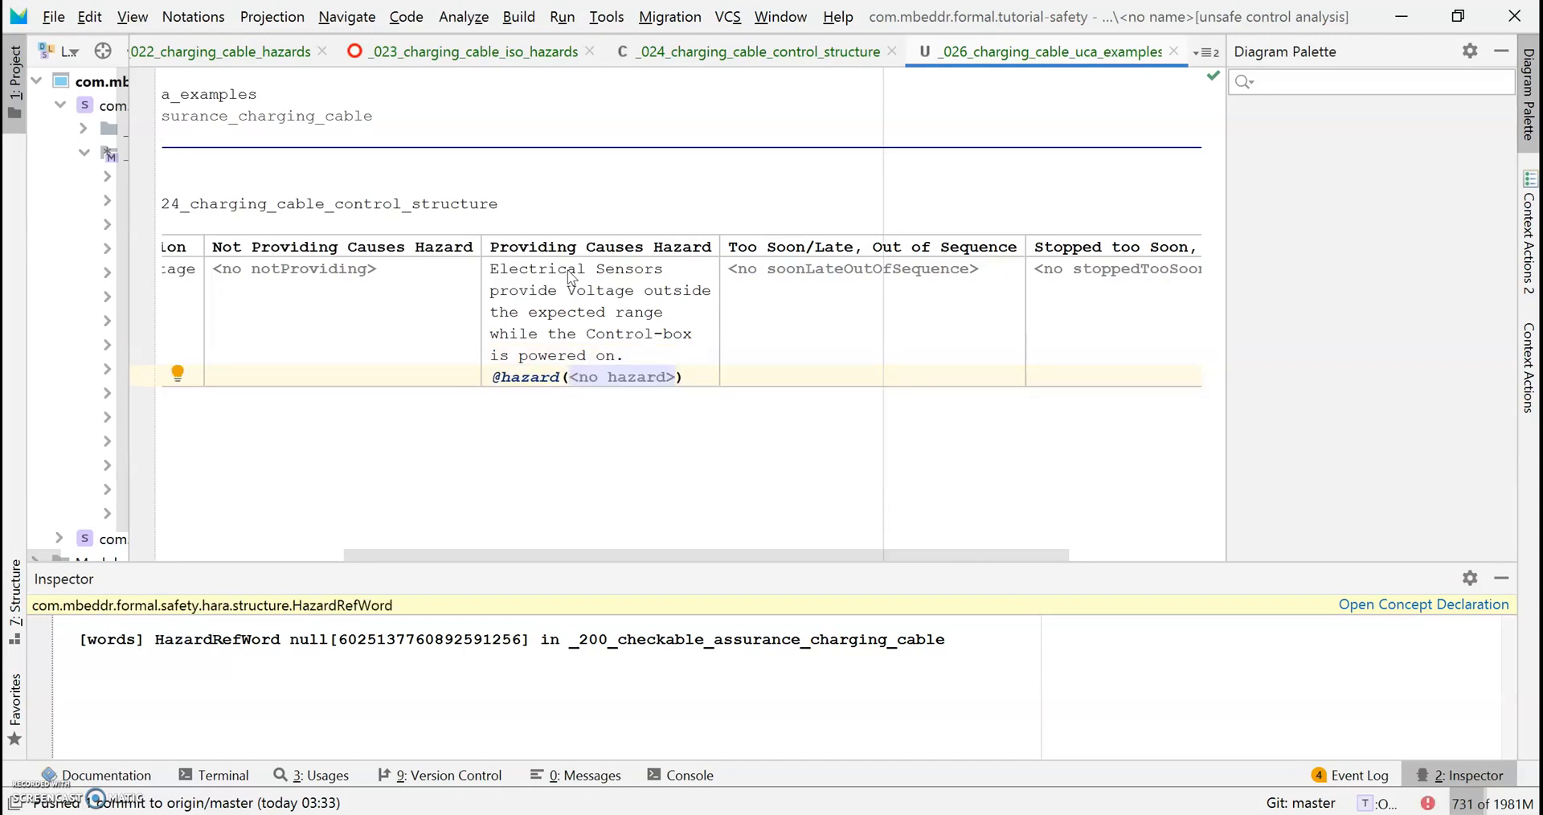
pyautogui.hotkey('ctrl', 'space')
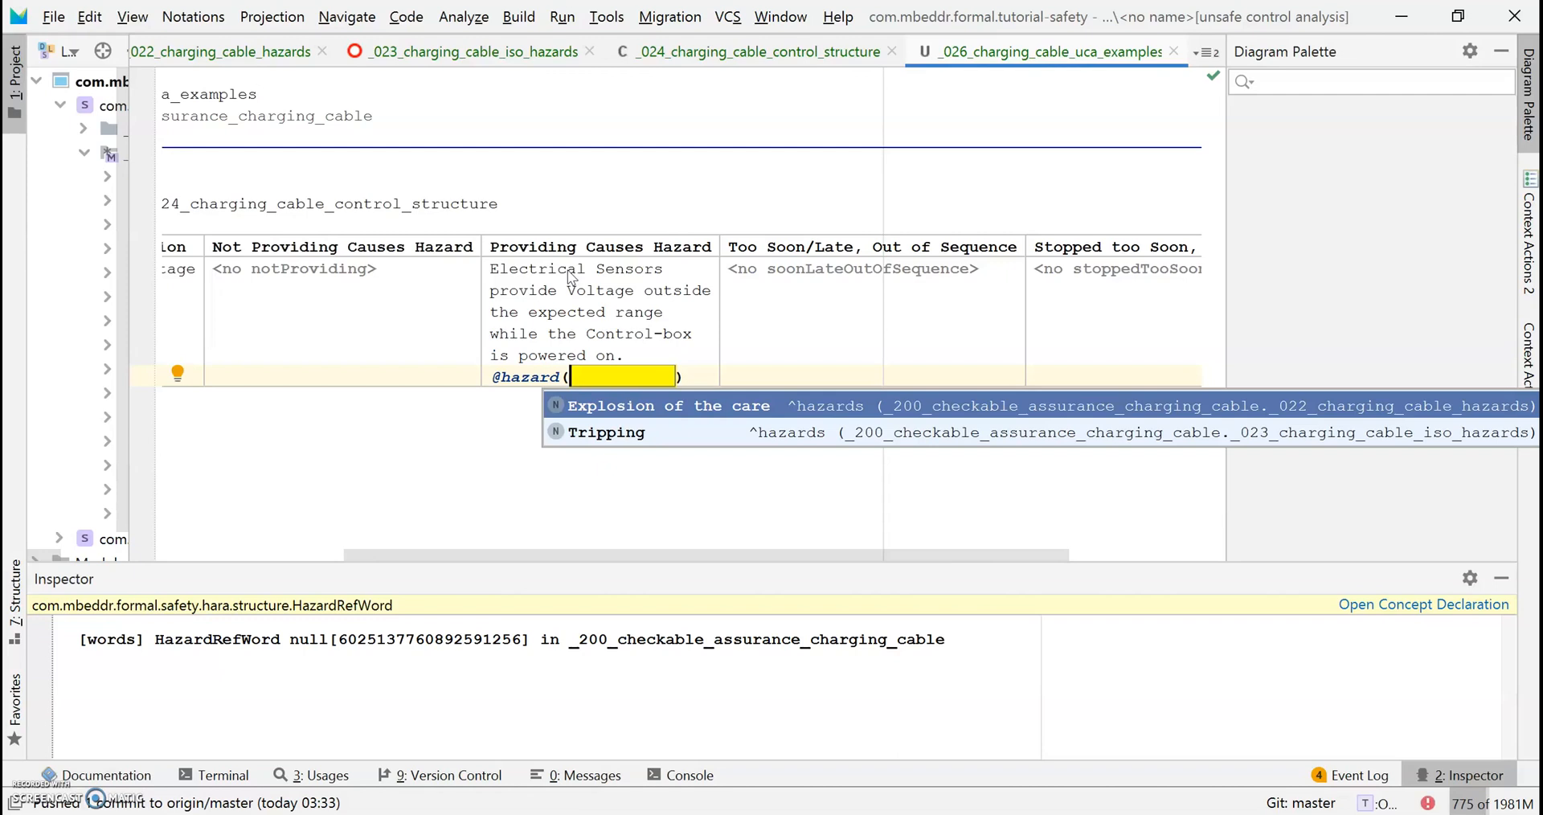
pyautogui.press('Return')
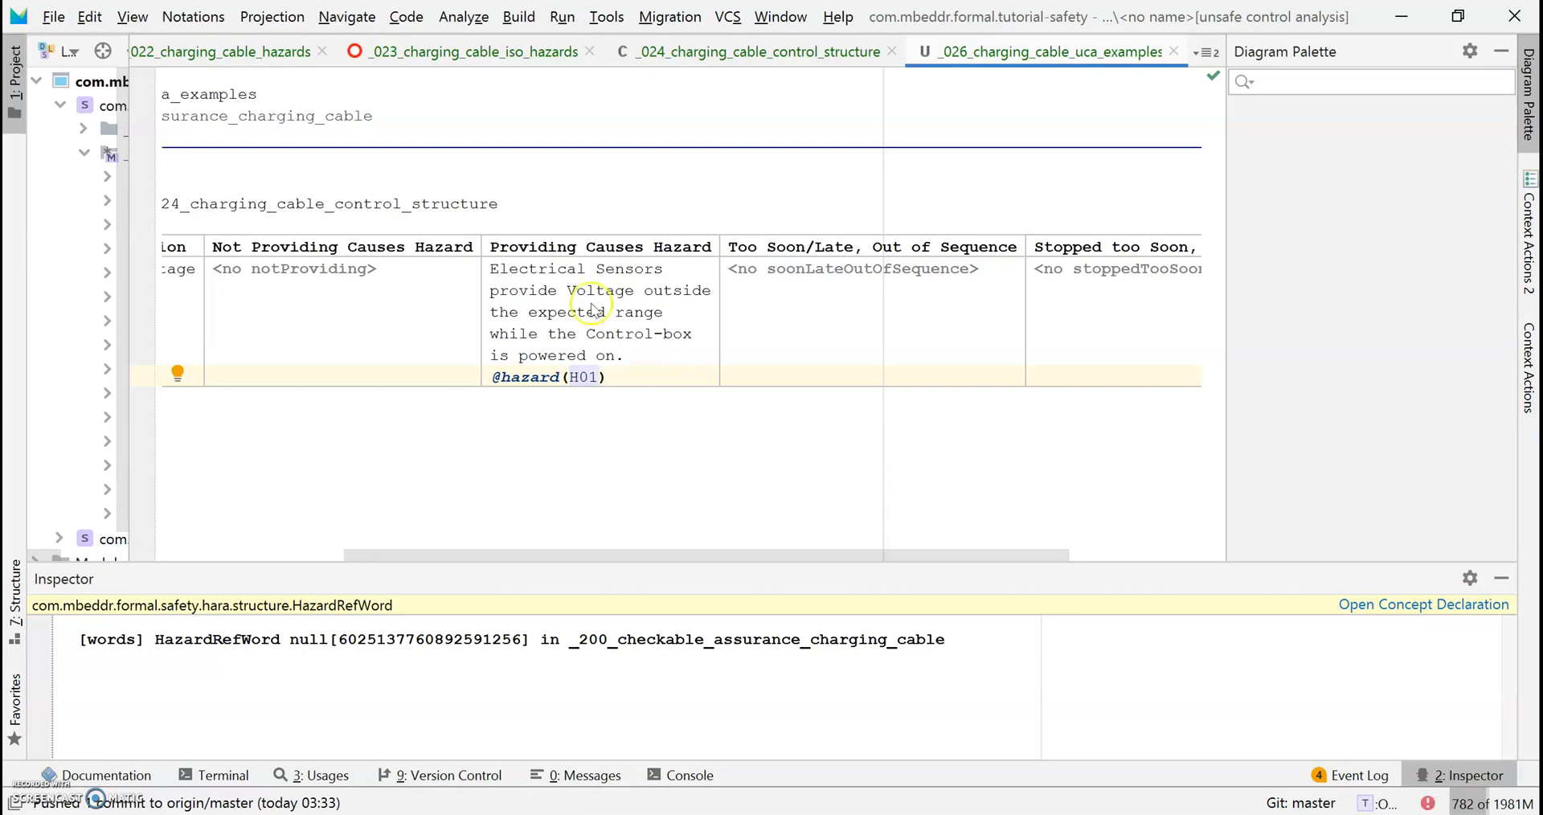
pyautogui.moveTo(753, 554); pyautogui.dragTo(553, 541)
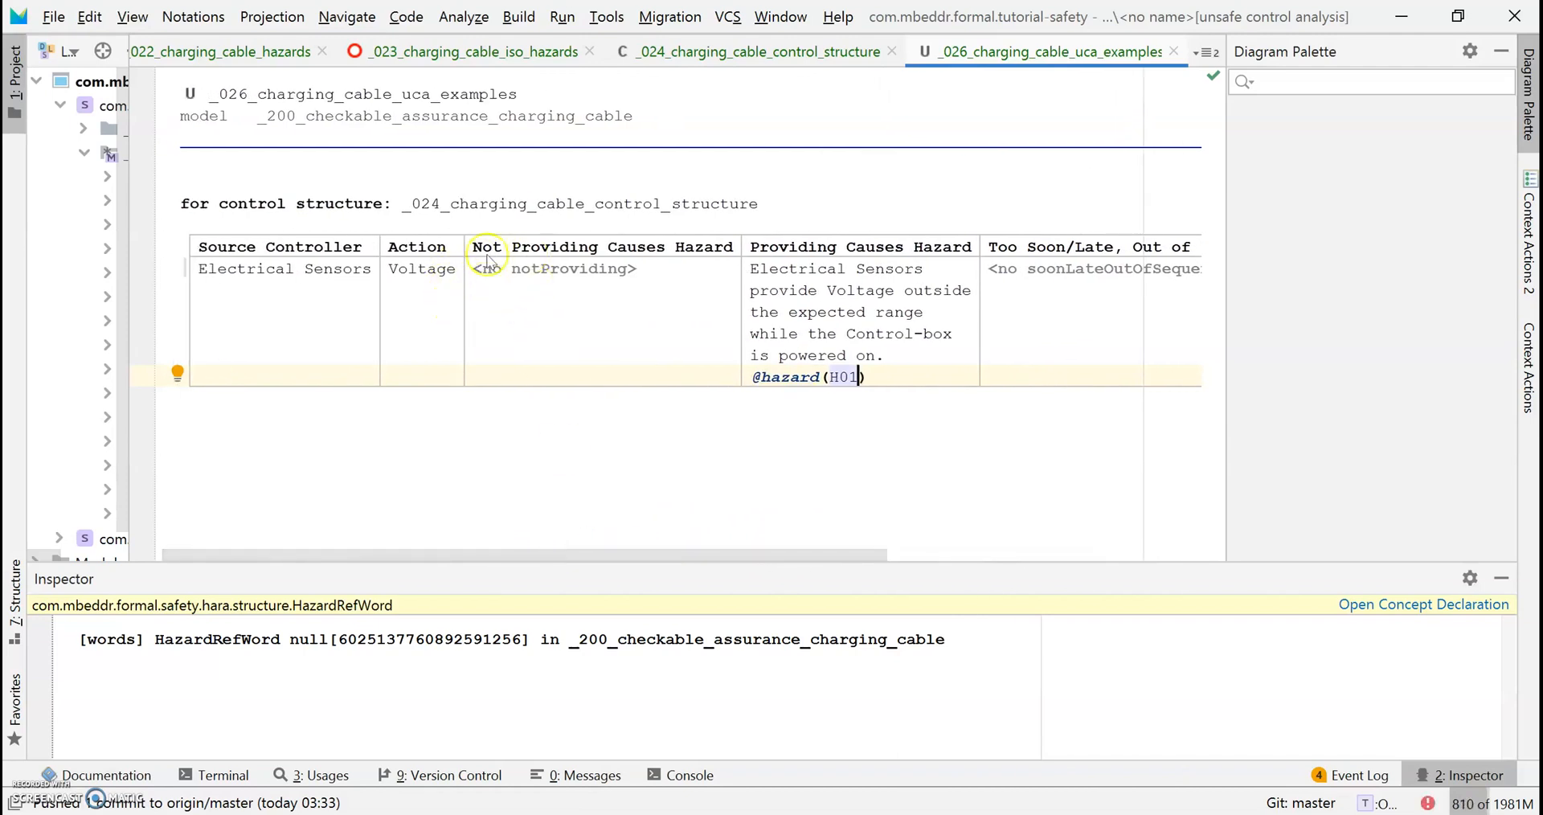
# Set the Voltage row's Stopped too Soon, Applied too Long cell to N/A.
pyautogui.moveTo(654, 552); pyautogui.dragTo(937, 551)
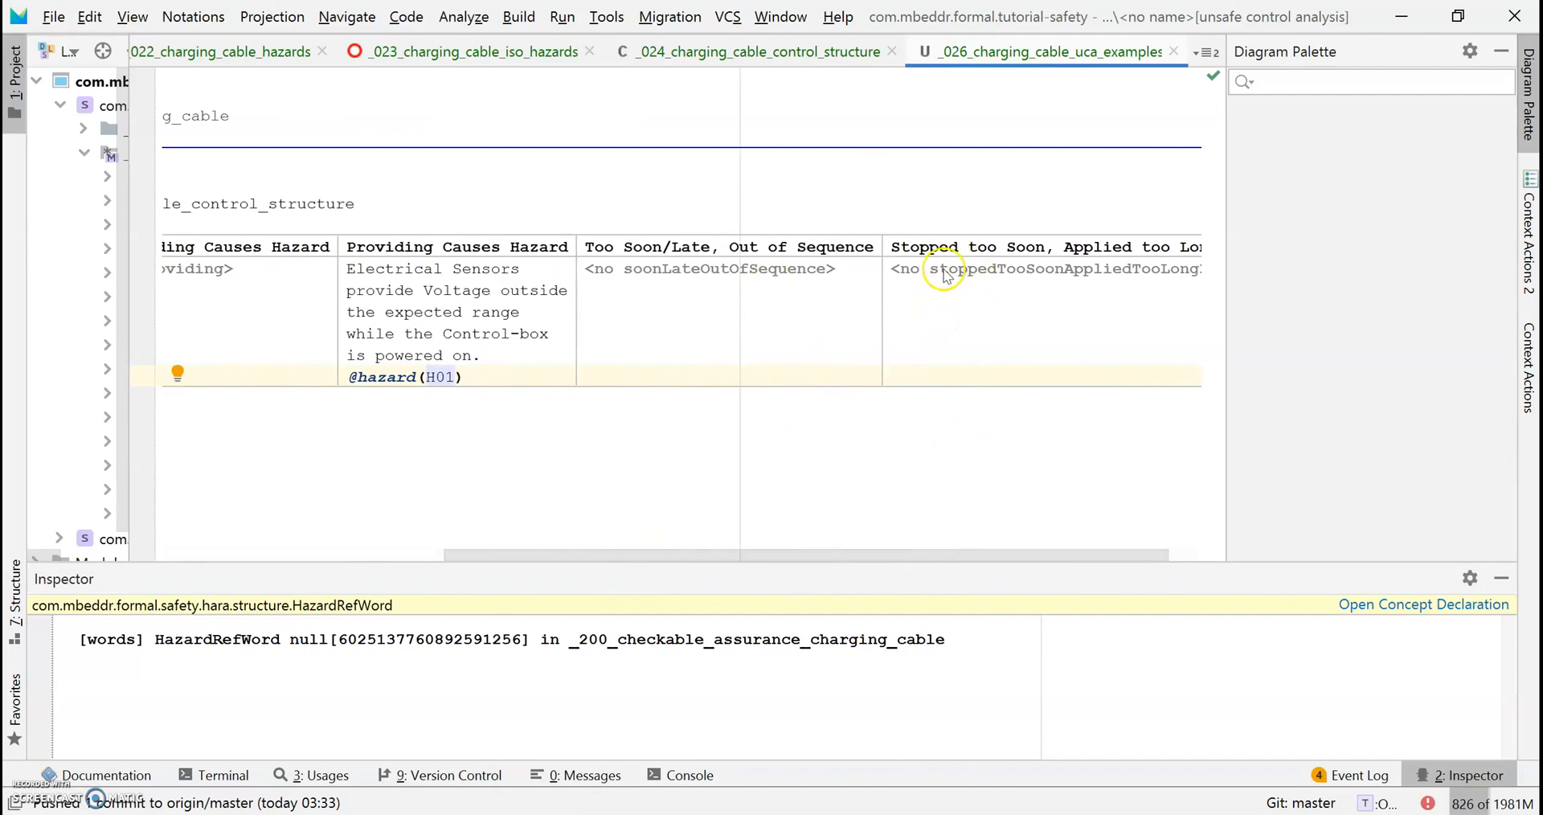
pyautogui.moveTo(933, 551); pyautogui.dragTo(967, 551)
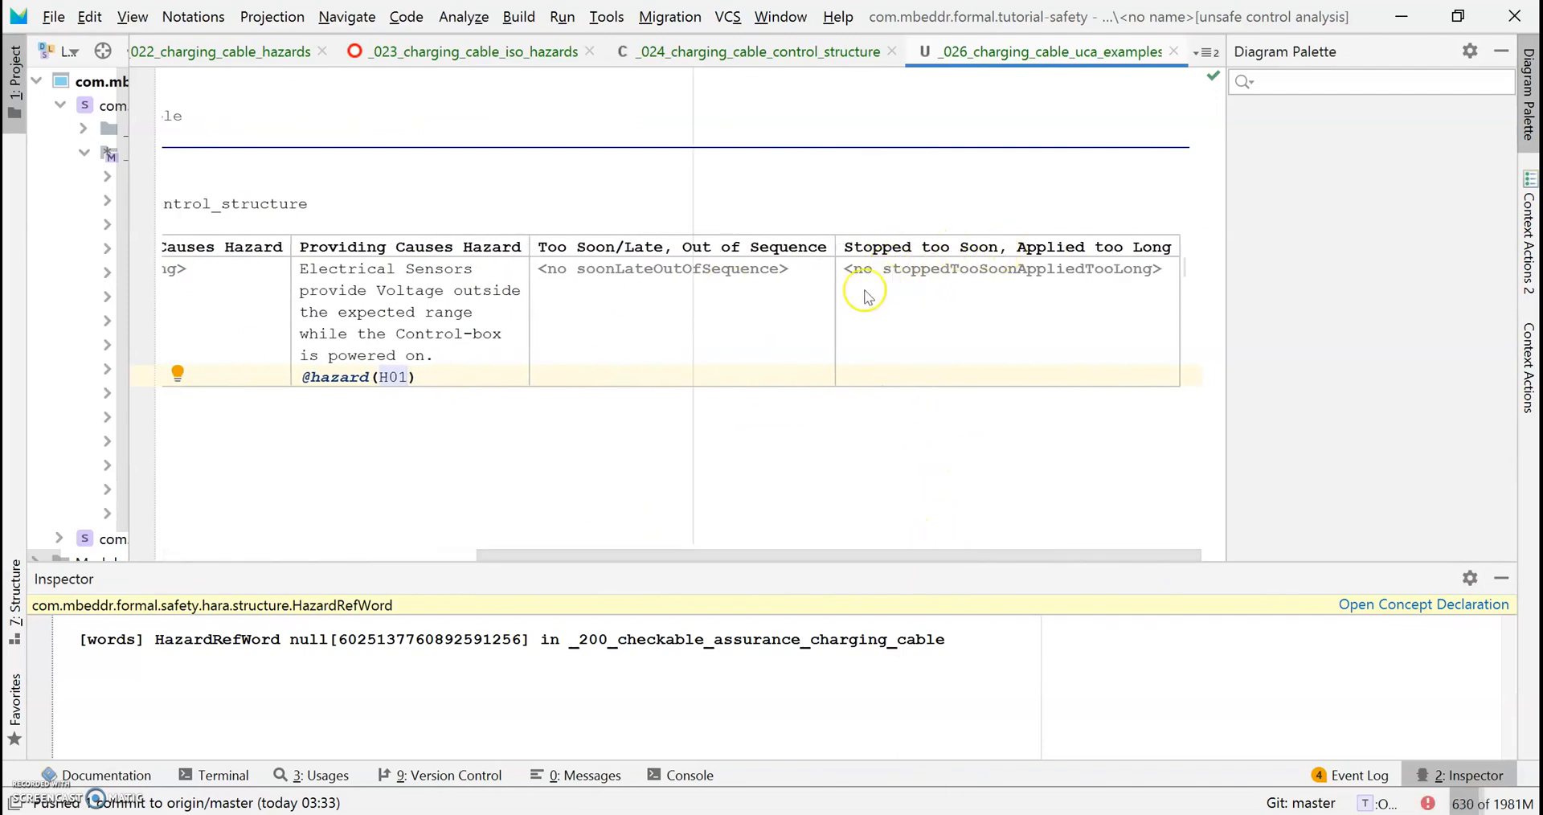
pyautogui.click(871, 273)
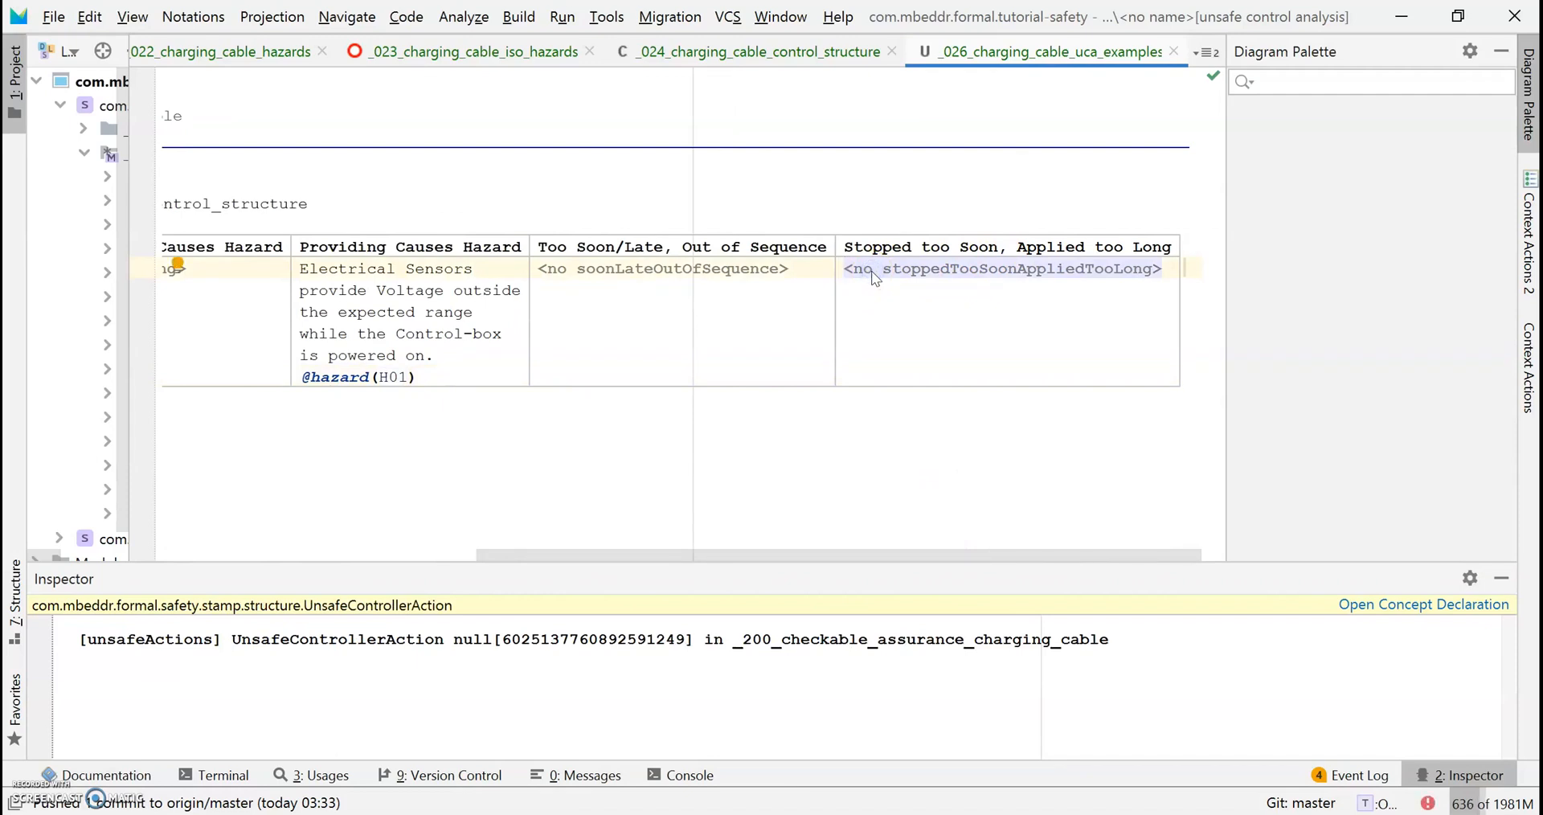
pyautogui.hotkey('ctrl', 'space')
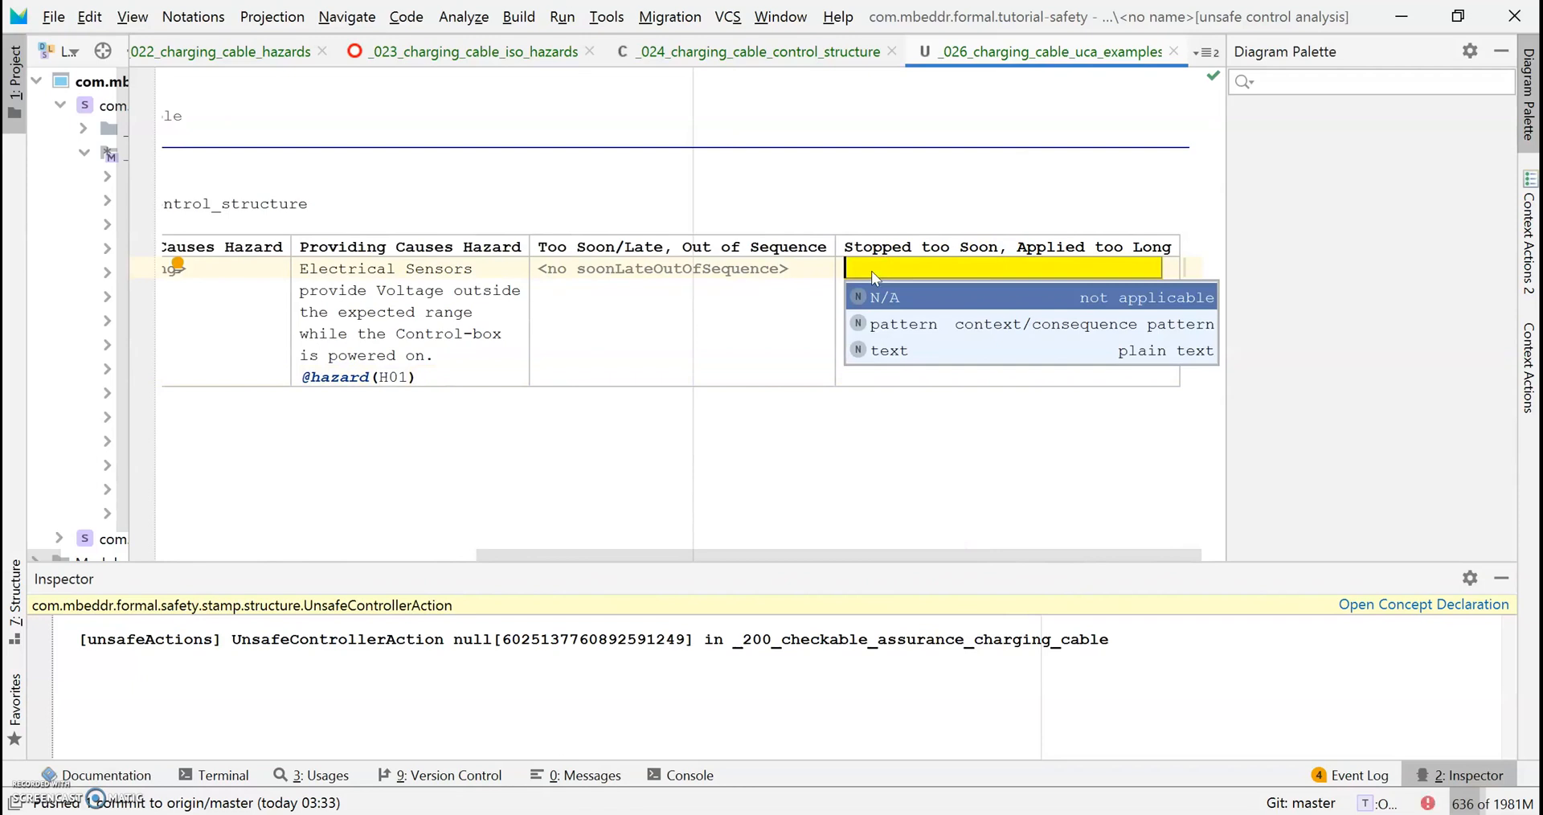
pyautogui.press('Return')
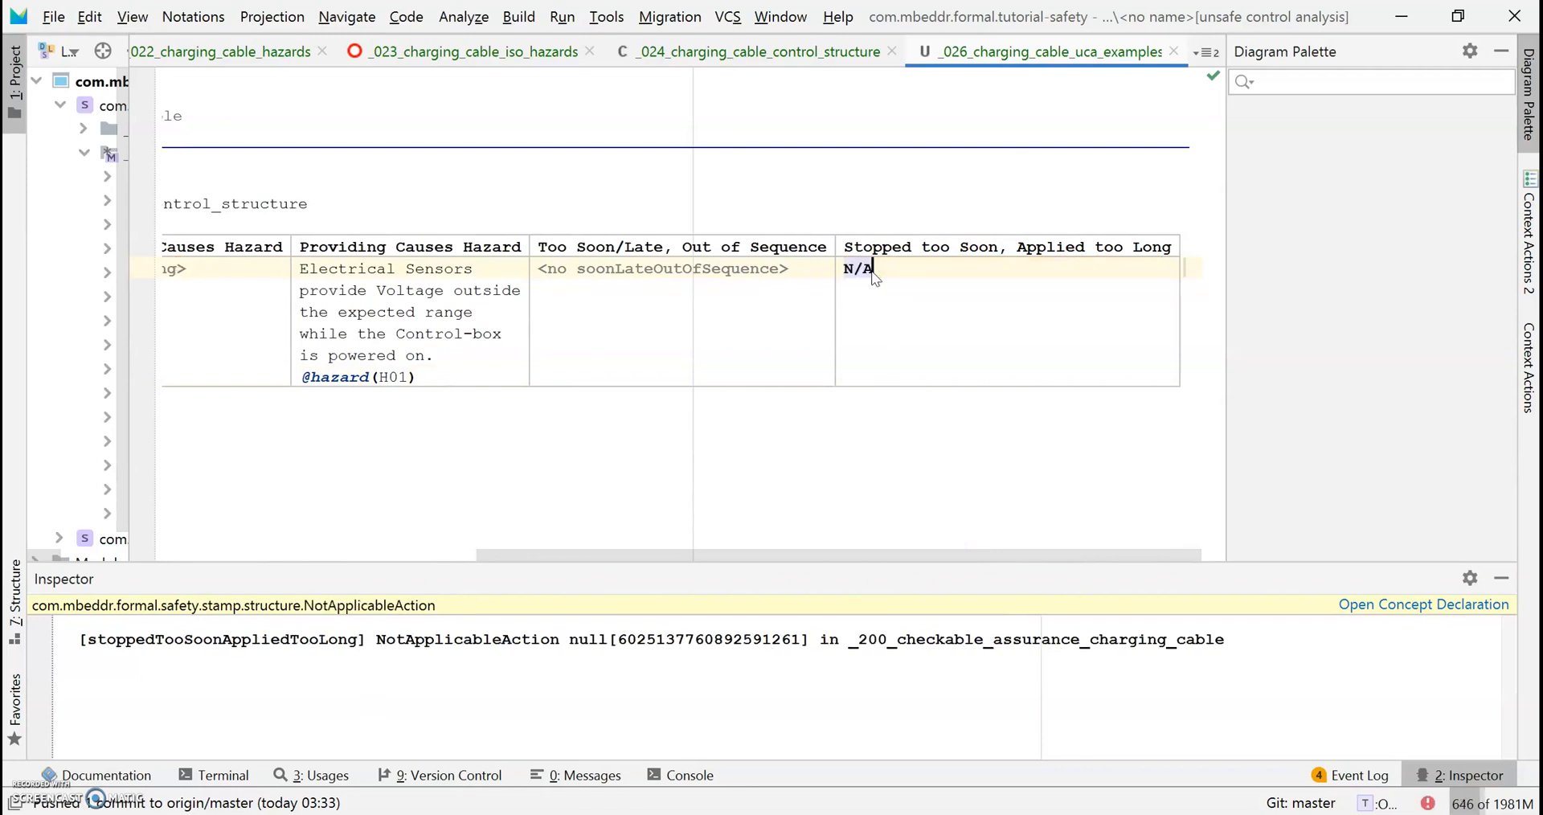